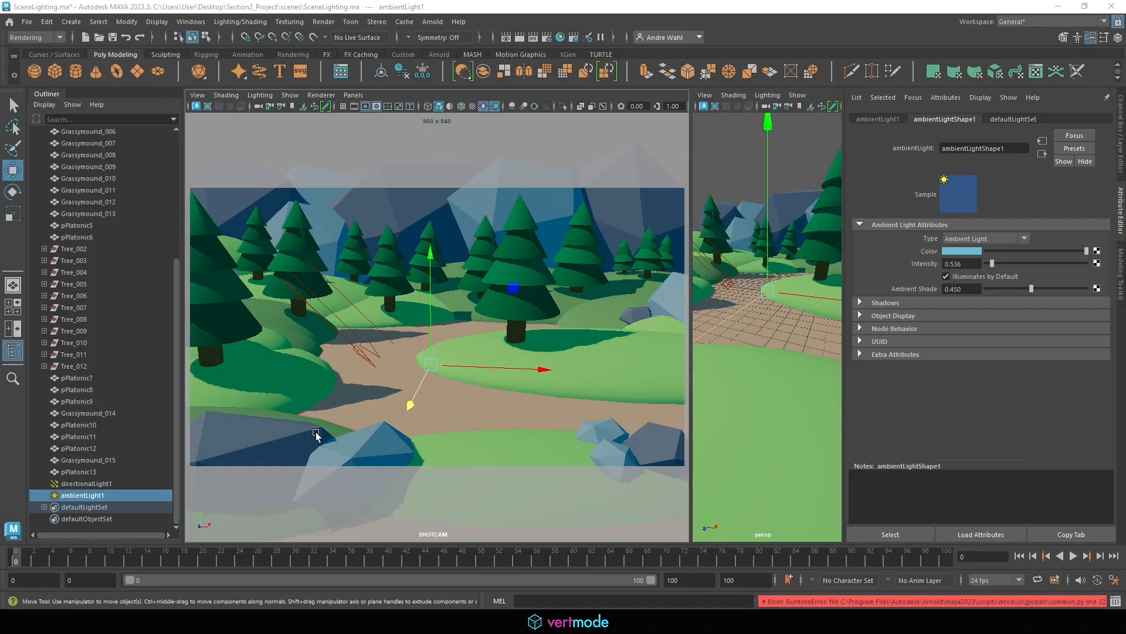
# Switch to Photoshop and handwrite the title "Rendering" in magenta near the canvas's upper edge
pyautogui.click(251, 191)
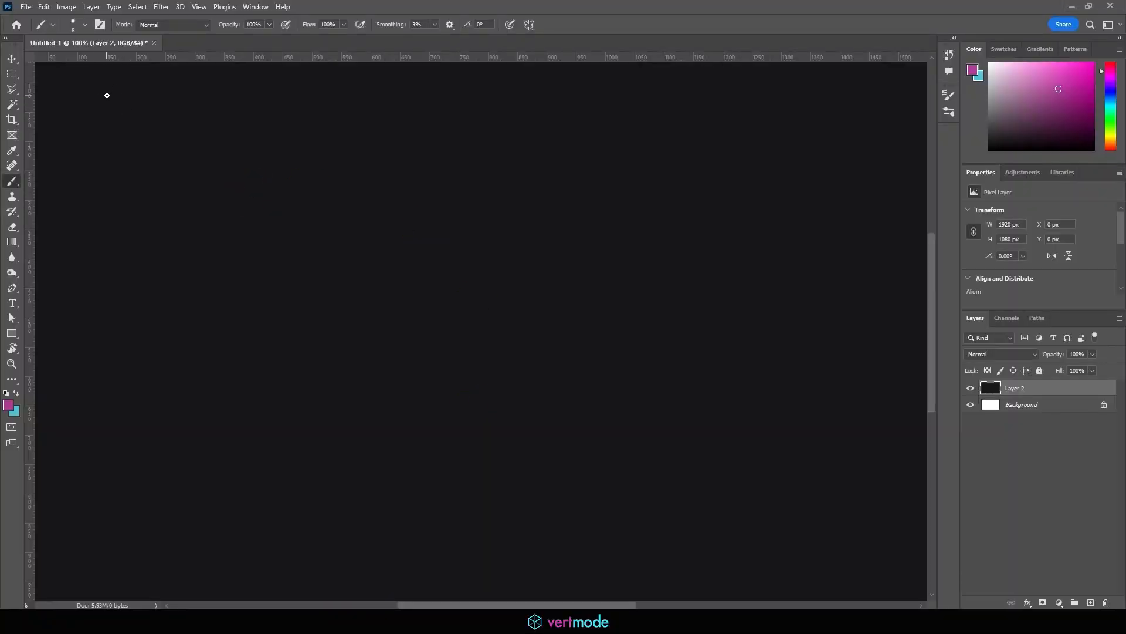
pyautogui.moveTo(100, 139)
pyautogui.mouseDown()
pyautogui.moveTo(100, 87)
pyautogui.moveTo(120, 141)
pyautogui.moveTo(187, 135)
pyautogui.mouseUp()
pyautogui.moveTo(193, 86)
pyautogui.mouseDown()
pyautogui.moveTo(197, 136)
pyautogui.moveTo(224, 133)
pyautogui.mouseUp()
pyautogui.moveTo(230, 136)
pyautogui.mouseDown()
pyautogui.moveTo(250, 118)
pyautogui.moveTo(261, 132)
pyautogui.moveTo(347, 120)
pyautogui.mouseUp()
pyautogui.click(260, 97)
# Handwrite "Maya" below the title with an arrow pointing to the words "image" and "video"
pyautogui.moveTo(106, 222)
pyautogui.mouseDown()
pyautogui.moveTo(126, 197)
pyautogui.moveTo(137, 222)
pyautogui.mouseUp()
pyautogui.moveTo(155, 206); pyautogui.dragTo(176, 250)
pyautogui.moveTo(216, 206)
pyautogui.mouseDown()
pyautogui.moveTo(218, 221)
pyautogui.moveTo(297, 215)
pyautogui.moveTo(288, 226)
pyautogui.mouseUp()
pyautogui.click(345, 177)
pyautogui.moveTo(347, 183)
pyautogui.mouseDown()
pyautogui.moveTo(348, 197)
pyautogui.moveTo(396, 198)
pyautogui.moveTo(407, 216)
pyautogui.moveTo(432, 194)
pyautogui.mouseUp()
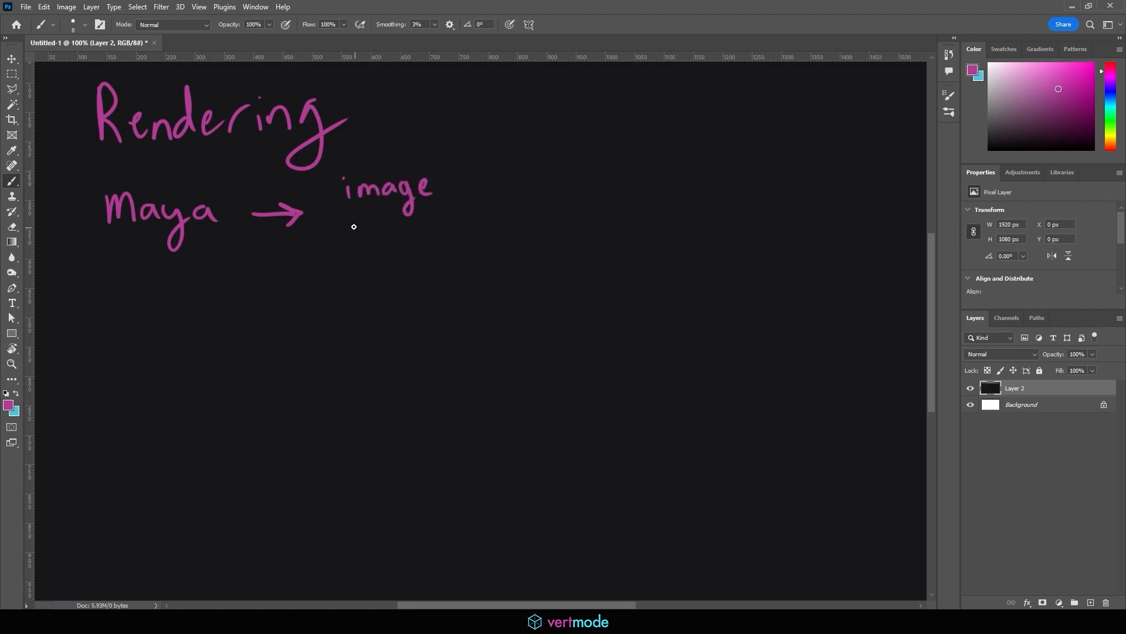
pyautogui.moveTo(352, 224); pyautogui.dragTo(365, 223)
pyautogui.moveTo(371, 226)
pyautogui.mouseDown()
pyautogui.moveTo(370, 237)
pyautogui.moveTo(392, 215)
pyautogui.moveTo(411, 238)
pyautogui.mouseUp()
pyautogui.moveTo(430, 222); pyautogui.dragTo(429, 223)
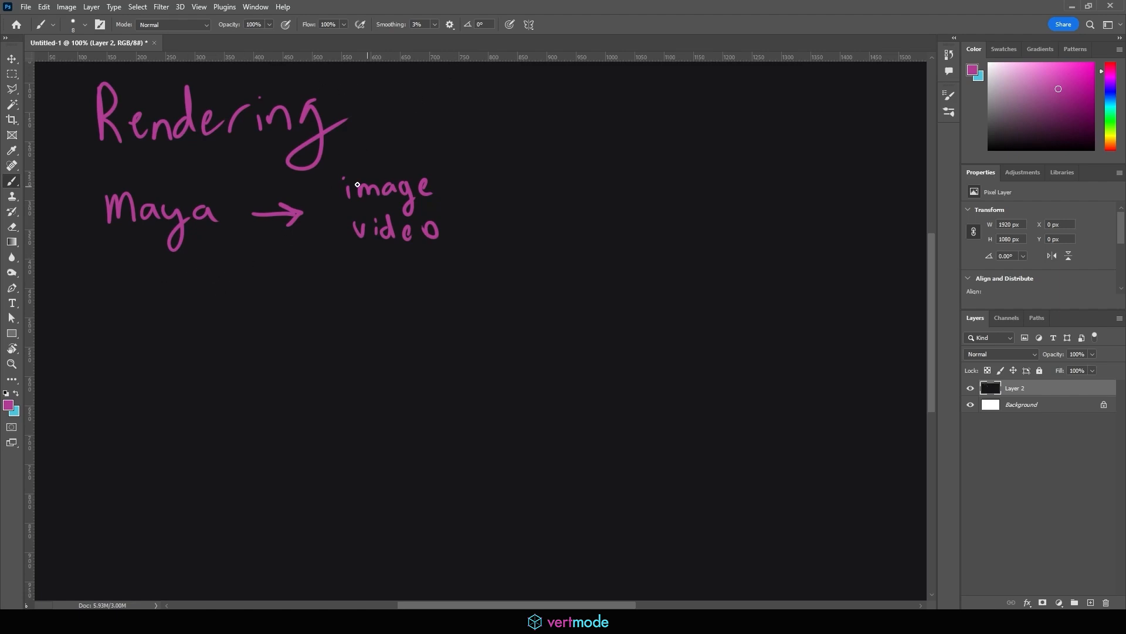
# Swap to the light blue brush colour and handwrite the underlined headings "CPU" and "GPU" side by side
pyautogui.press('x')
pyautogui.moveTo(148, 284)
pyautogui.mouseDown()
pyautogui.moveTo(133, 293)
pyautogui.moveTo(150, 306)
pyautogui.mouseUp()
pyautogui.moveTo(171, 289)
pyautogui.mouseDown()
pyautogui.moveTo(170, 317)
pyautogui.moveTo(171, 302)
pyautogui.moveTo(227, 316)
pyautogui.mouseUp()
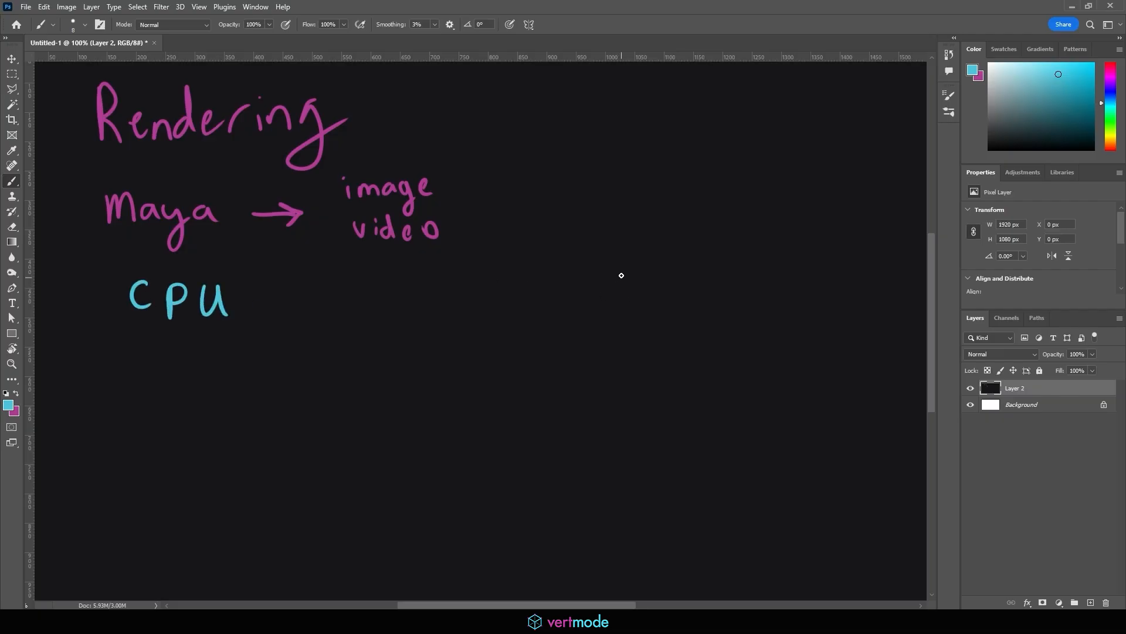
pyautogui.moveTo(614, 281)
pyautogui.mouseDown()
pyautogui.moveTo(604, 306)
pyautogui.moveTo(640, 330)
pyautogui.moveTo(639, 312)
pyautogui.moveTo(703, 322)
pyautogui.mouseUp()
pyautogui.moveTo(109, 327); pyautogui.dragTo(229, 327)
pyautogui.moveTo(562, 332); pyautogui.dragTo(703, 337)
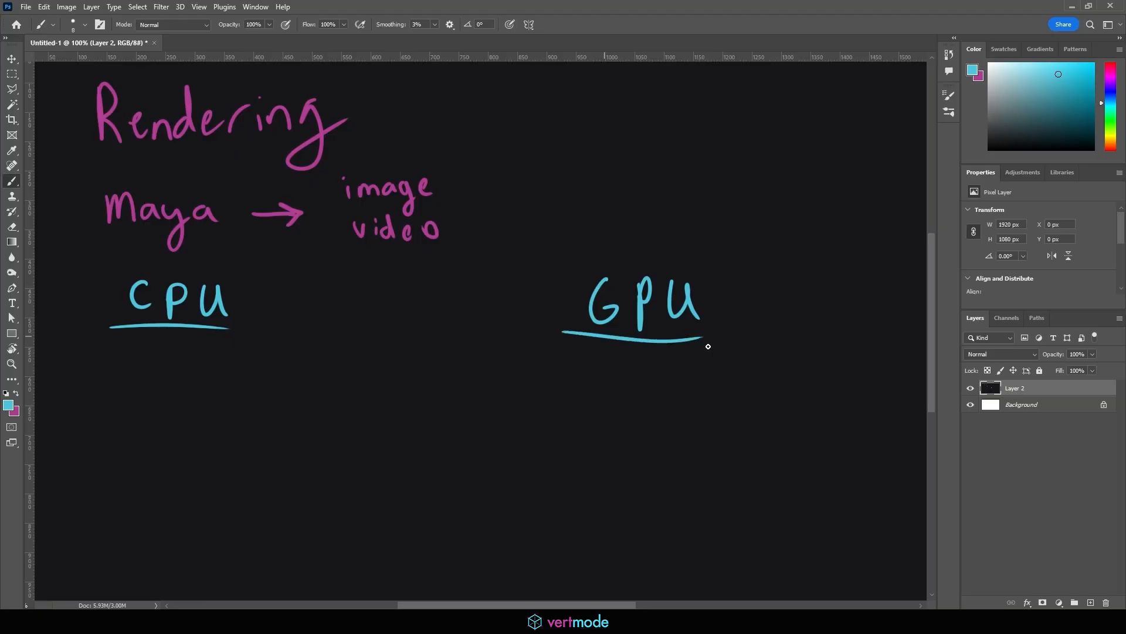
# Swap back to magenta and handwrite "Arnold" under the CPU heading
pyautogui.press('x')
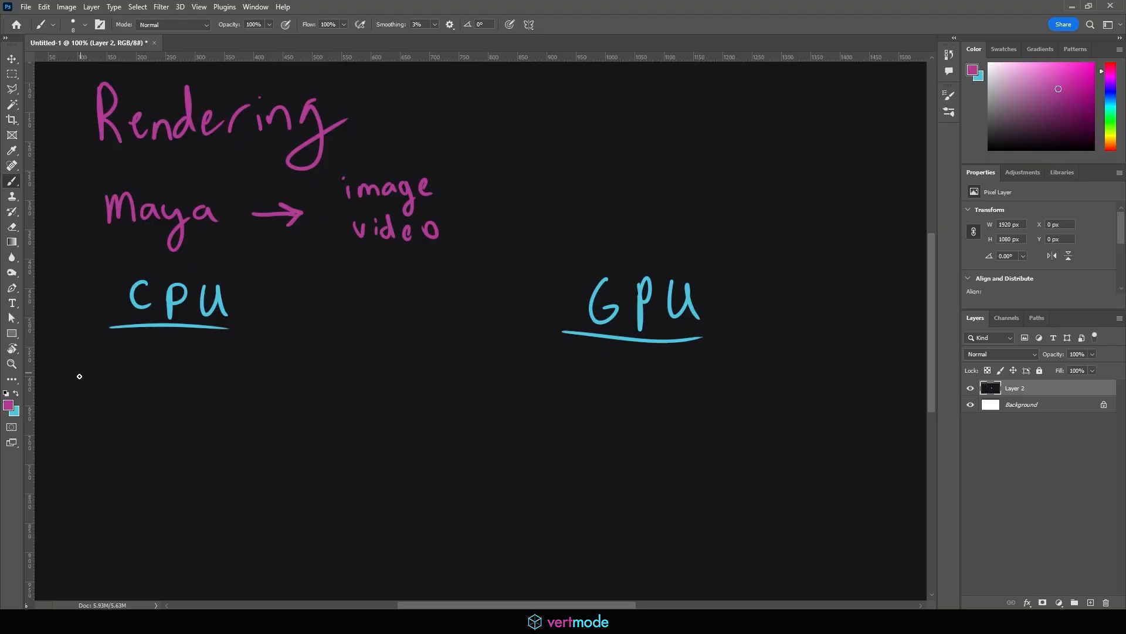
pyautogui.moveTo(78, 380)
pyautogui.mouseDown()
pyautogui.moveTo(116, 385)
pyautogui.moveTo(114, 364)
pyautogui.moveTo(142, 366)
pyautogui.mouseUp()
pyautogui.moveTo(153, 384)
pyautogui.mouseDown()
pyautogui.moveTo(157, 366)
pyautogui.moveTo(179, 384)
pyautogui.mouseUp()
pyautogui.moveTo(198, 368)
pyautogui.mouseDown()
pyautogui.moveTo(185, 381)
pyautogui.moveTo(197, 369)
pyautogui.mouseUp()
pyautogui.moveTo(210, 347)
pyautogui.mouseDown()
pyautogui.moveTo(211, 384)
pyautogui.moveTo(258, 394)
pyautogui.mouseUp()
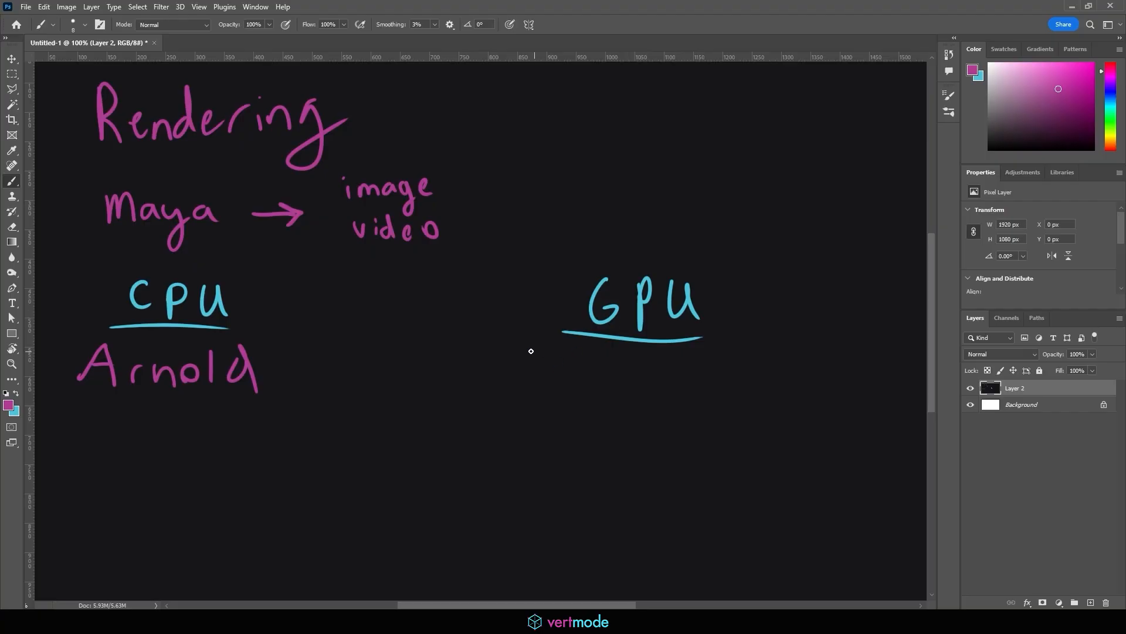
# Handwrite "Hardware 2.0" in magenta under the GPU heading
pyautogui.moveTo(528, 347)
pyautogui.mouseDown()
pyautogui.moveTo(530, 386)
pyautogui.moveTo(547, 365)
pyautogui.mouseUp()
pyautogui.moveTo(546, 345)
pyautogui.mouseDown()
pyautogui.moveTo(548, 385)
pyautogui.moveTo(579, 385)
pyautogui.mouseUp()
pyautogui.moveTo(585, 385)
pyautogui.mouseDown()
pyautogui.moveTo(595, 365)
pyautogui.moveTo(619, 385)
pyautogui.moveTo(656, 368)
pyautogui.moveTo(683, 388)
pyautogui.moveTo(706, 369)
pyautogui.moveTo(729, 385)
pyautogui.moveTo(785, 383)
pyautogui.mouseUp()
pyautogui.click(794, 377)
pyautogui.moveTo(818, 345); pyautogui.dragTo(818, 348)
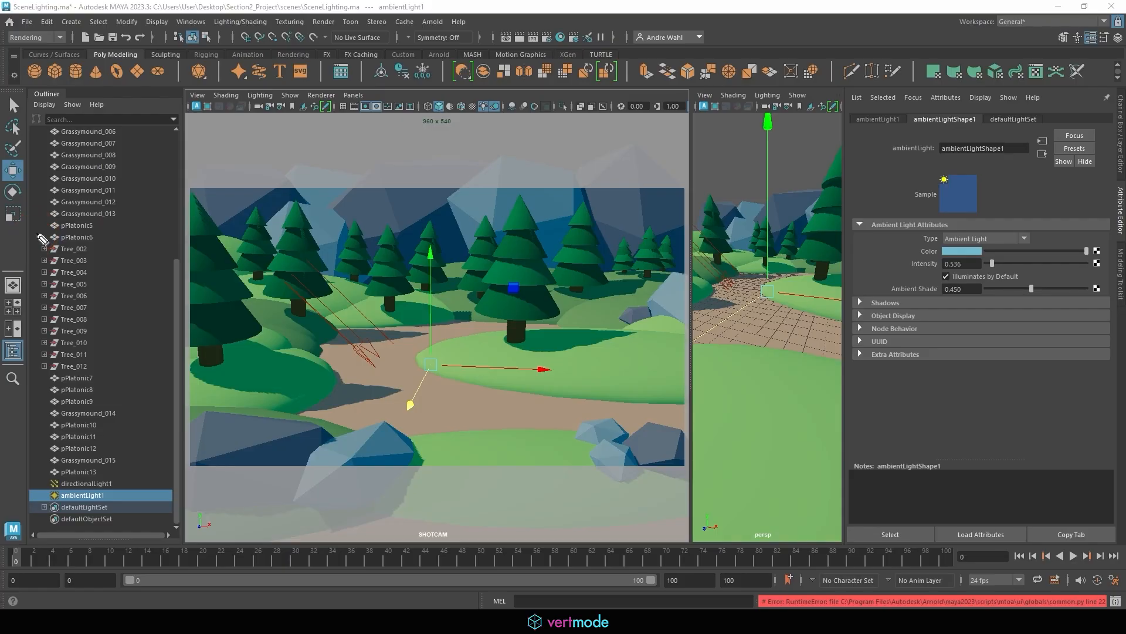
pyautogui.click(537, 37)
pyautogui.click(546, 37)
pyautogui.moveTo(763, 31)
pyautogui.mouseDown()
pyautogui.moveTo(789, 38)
pyautogui.moveTo(769, 47)
pyautogui.moveTo(784, 50)
pyautogui.mouseUp()
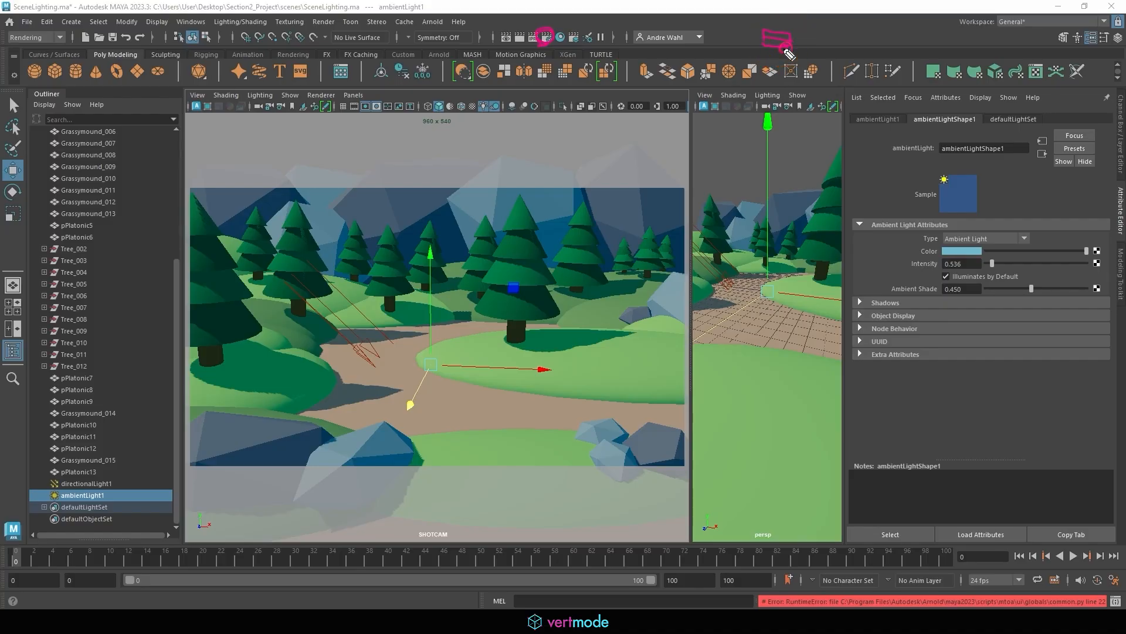
pyautogui.moveTo(561, 66); pyautogui.dragTo(551, 45)
pyautogui.moveTo(66, 29)
pyautogui.mouseDown()
pyautogui.moveTo(11, 46)
pyautogui.moveTo(70, 34)
pyautogui.mouseUp()
pyautogui.moveTo(336, 16); pyautogui.dragTo(320, 13)
pyautogui.click(561, 39)
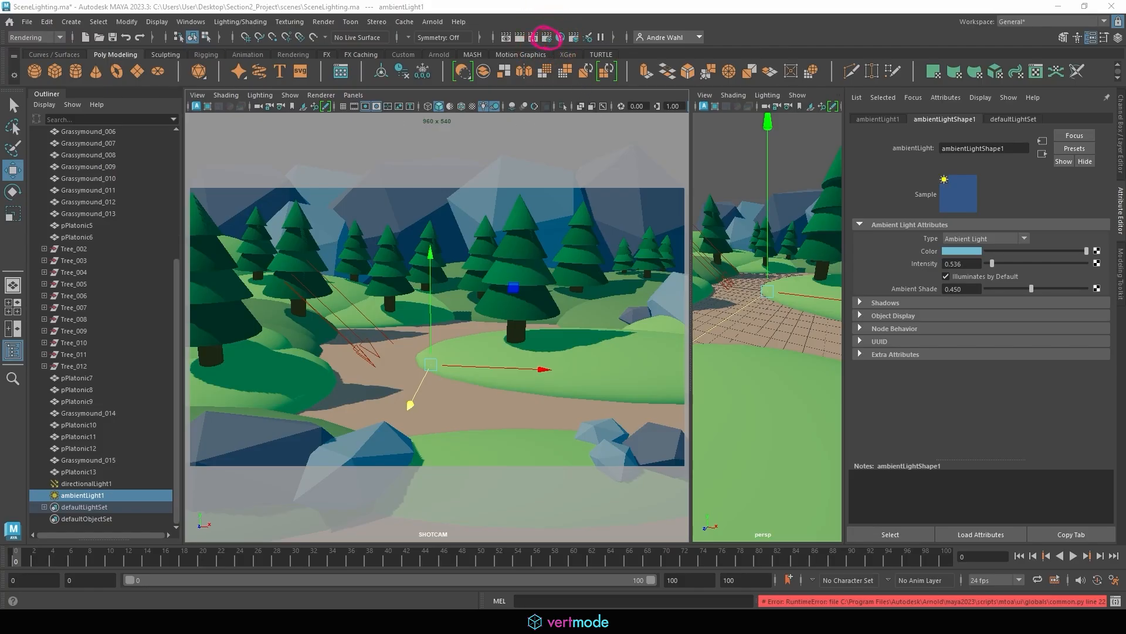
# Open the Render Settings and set the renderer to Maya Hardware 2.0
pyautogui.click(546, 37)
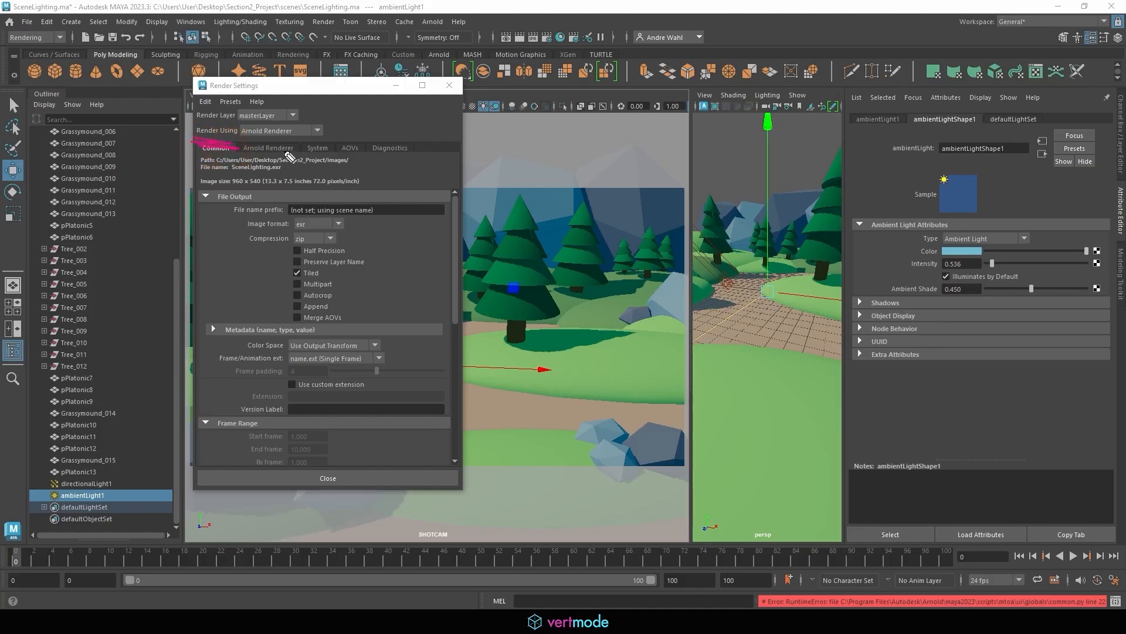
pyautogui.moveTo(282, 120)
pyautogui.mouseDown()
pyautogui.moveTo(275, 143)
pyautogui.moveTo(314, 132)
pyautogui.mouseUp()
pyautogui.click(275, 131)
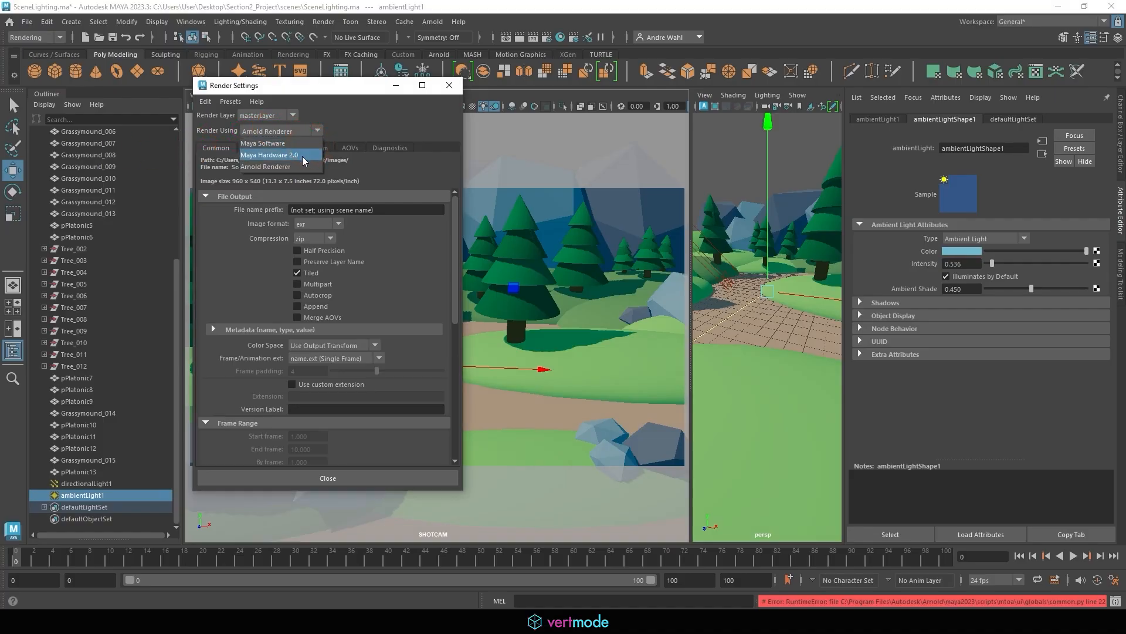
pyautogui.click(301, 156)
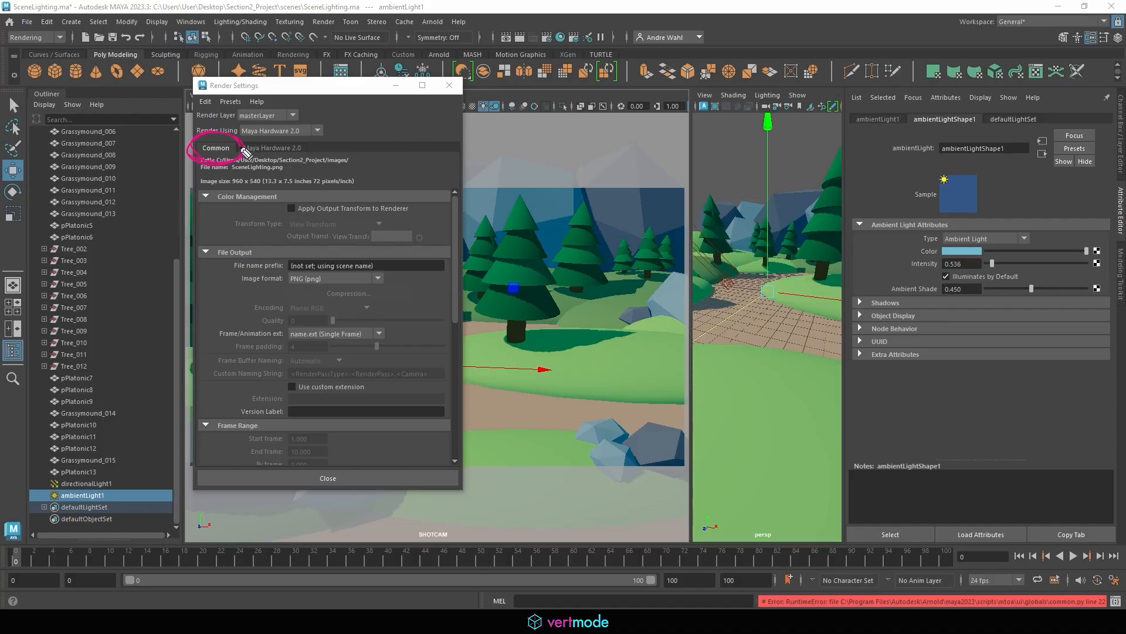
# Set the render's image size preset to HD 1080 in the common render settings
pyautogui.click(461, 233)
pyautogui.click(271, 190)
pyautogui.click(470, 315)
pyautogui.moveTo(454, 313); pyautogui.dragTo(452, 460)
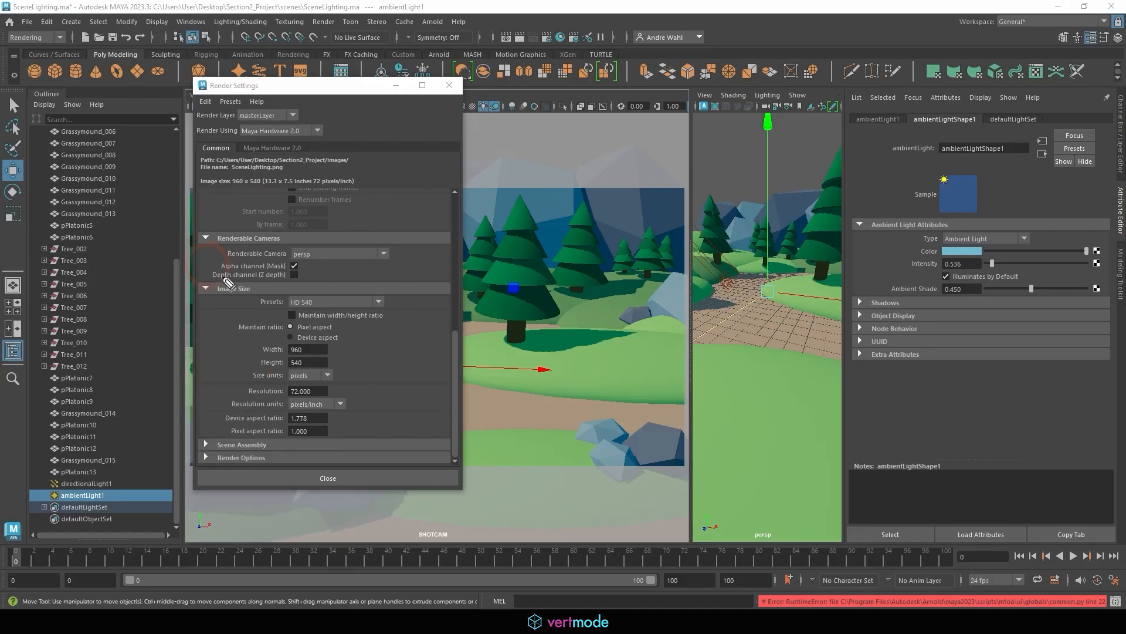
pyautogui.moveTo(297, 317)
pyautogui.mouseDown()
pyautogui.moveTo(260, 305)
pyautogui.moveTo(335, 316)
pyautogui.mouseUp()
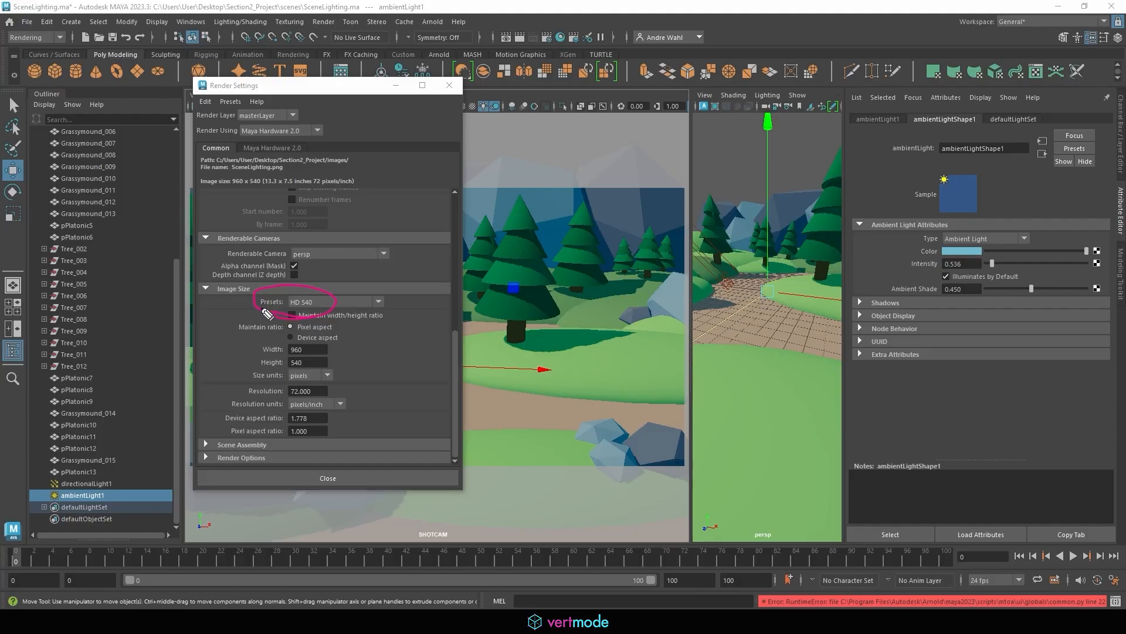
pyautogui.click(310, 302)
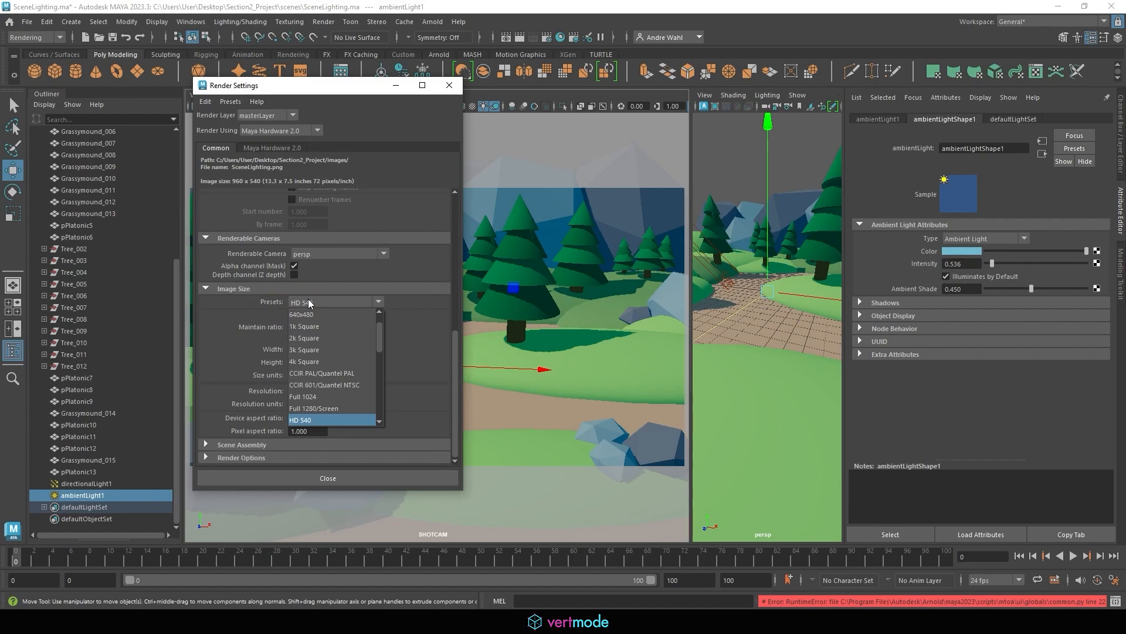
pyautogui.moveTo(380, 340); pyautogui.dragTo(381, 353)
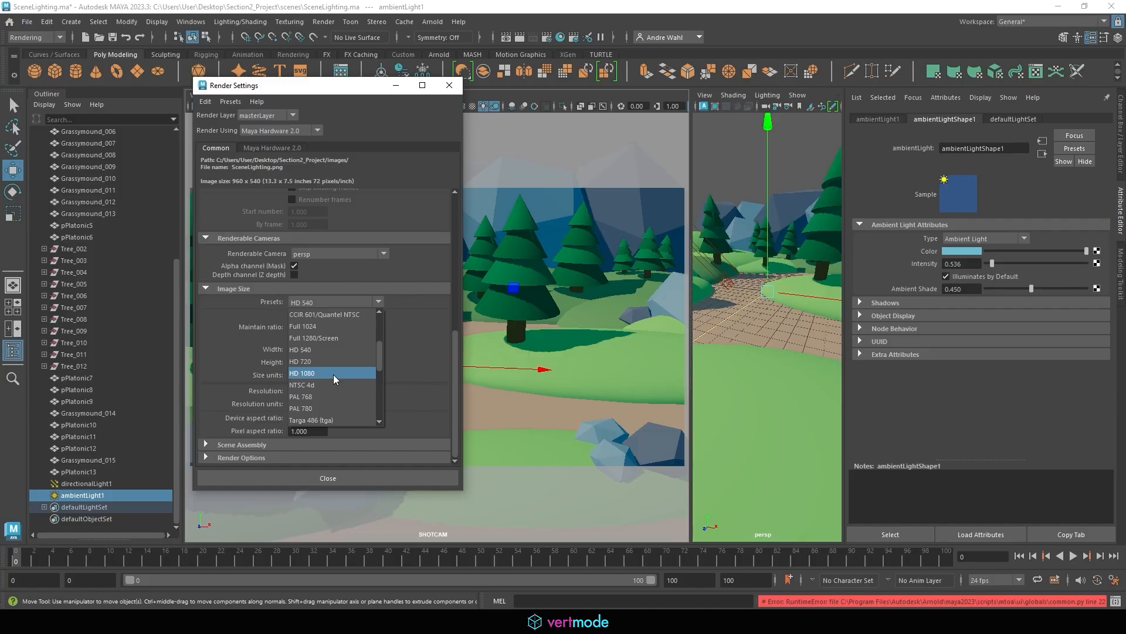
pyautogui.click(333, 375)
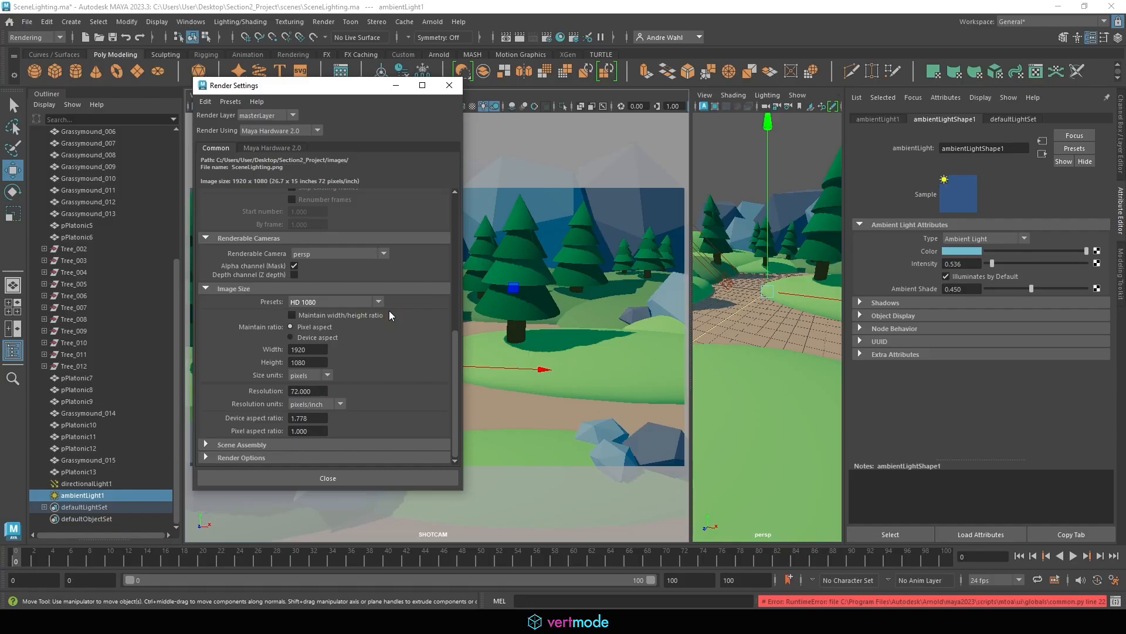
# Move the Render Settings window aside, then open the Render View and size it to fit over the SHOTCAM viewport
pyautogui.moveTo(339, 89); pyautogui.dragTo(885, 138)
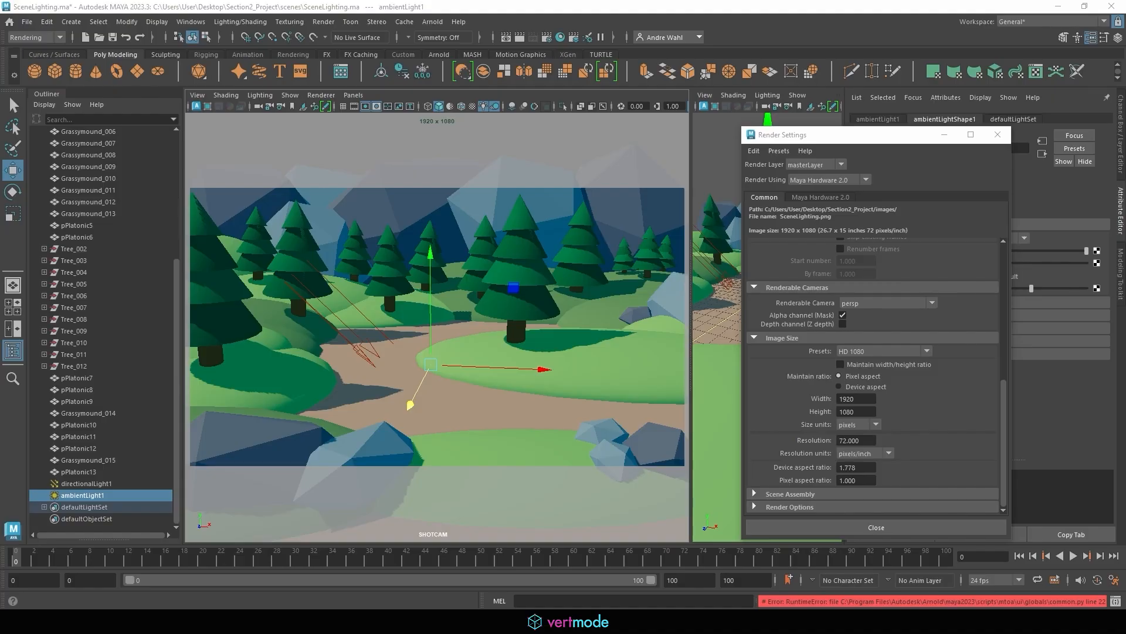
pyautogui.click(507, 39)
pyautogui.click(520, 36)
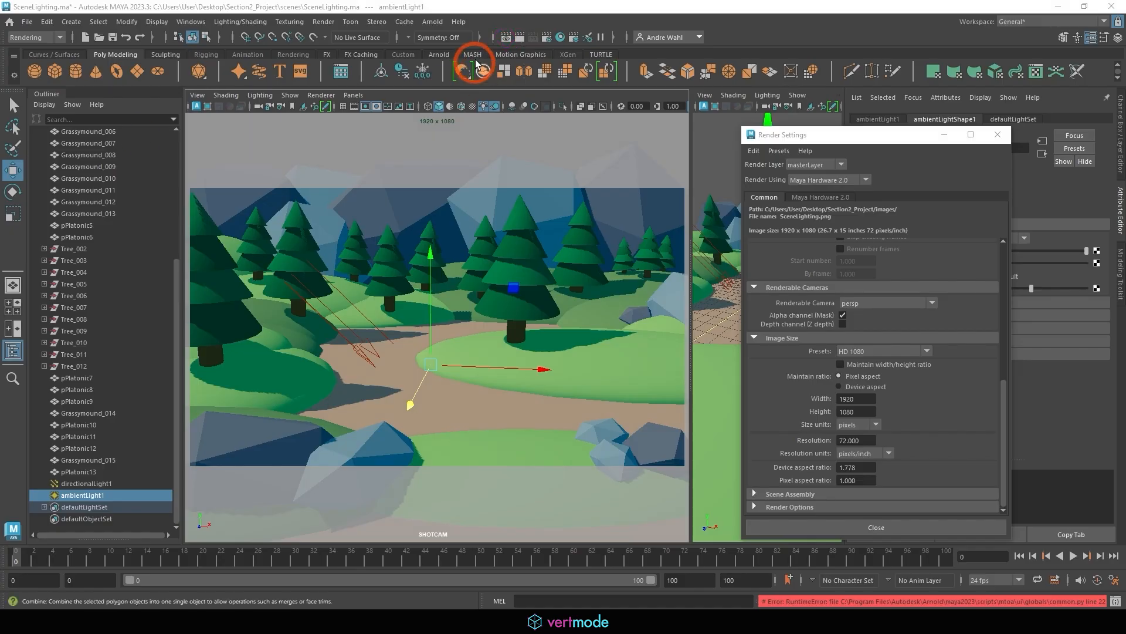
pyautogui.click(510, 38)
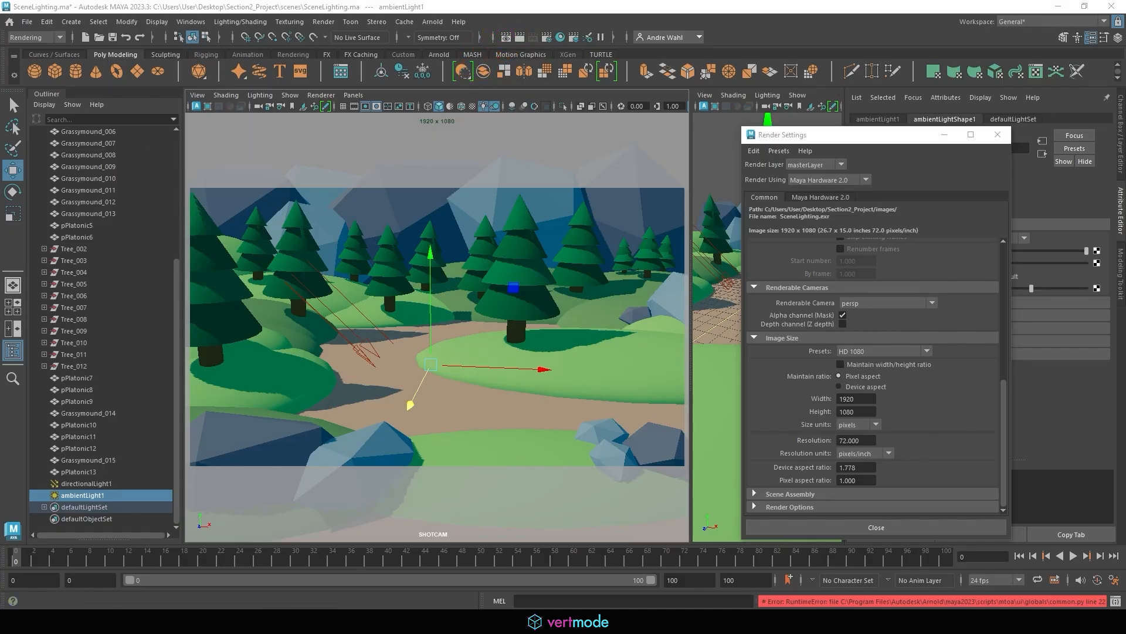
pyautogui.moveTo(277, 146); pyautogui.dragTo(331, 154)
pyautogui.moveTo(457, 352); pyautogui.dragTo(662, 450)
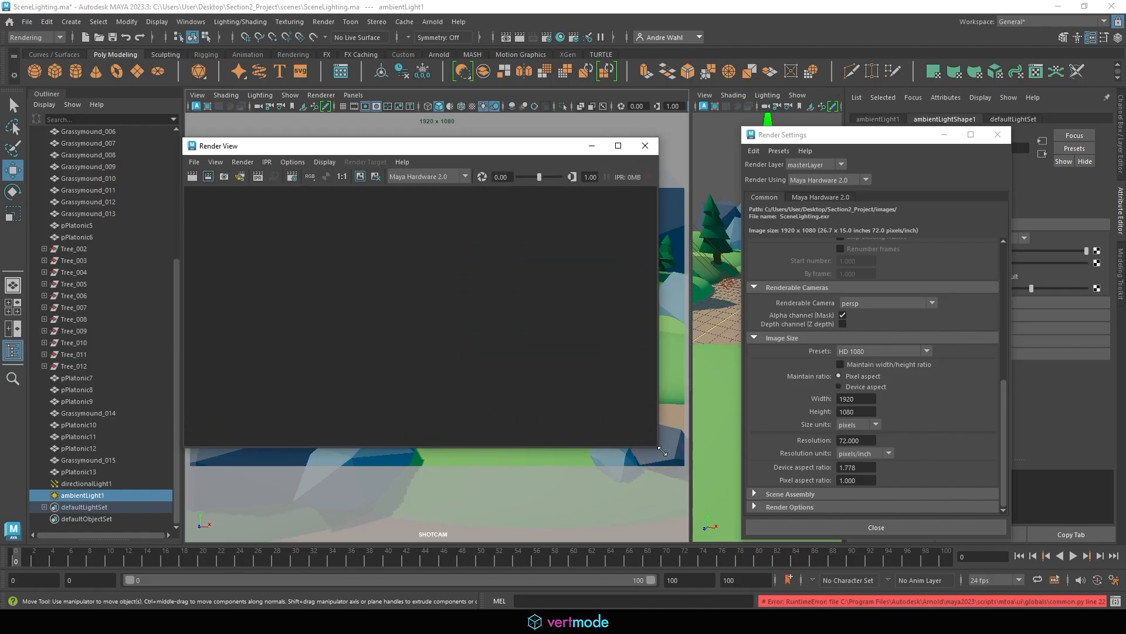
pyautogui.moveTo(470, 146); pyautogui.dragTo(489, 146)
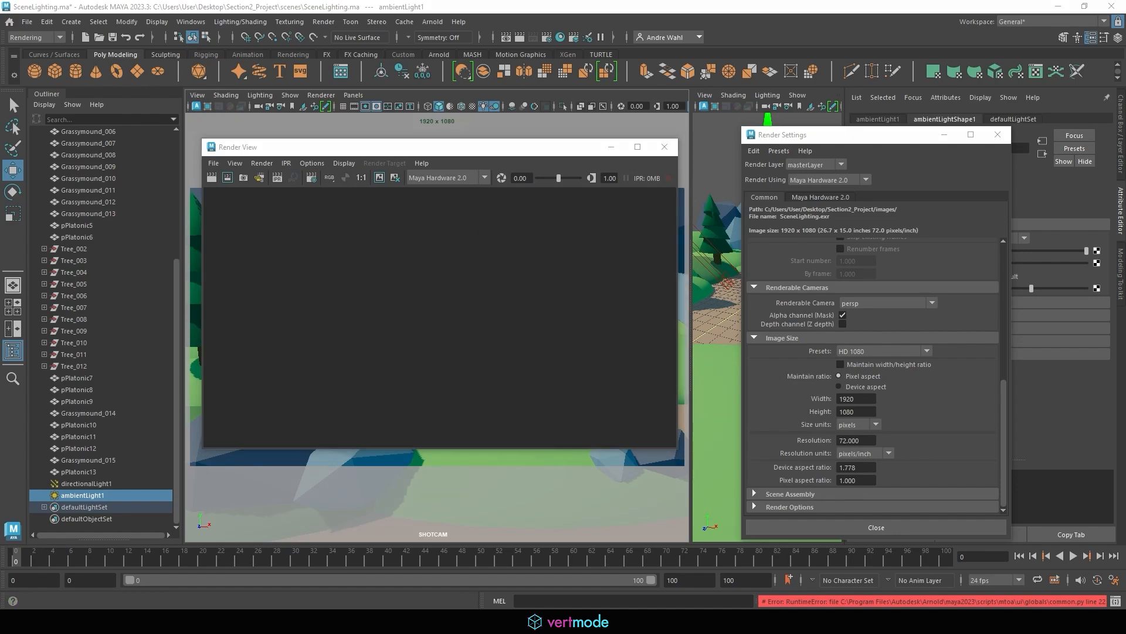
# Render the current persp camera view in the Render View
pyautogui.moveTo(214, 187)
pyautogui.mouseDown()
pyautogui.moveTo(201, 177)
pyautogui.moveTo(219, 175)
pyautogui.moveTo(210, 189)
pyautogui.mouseUp()
pyautogui.click(212, 177)
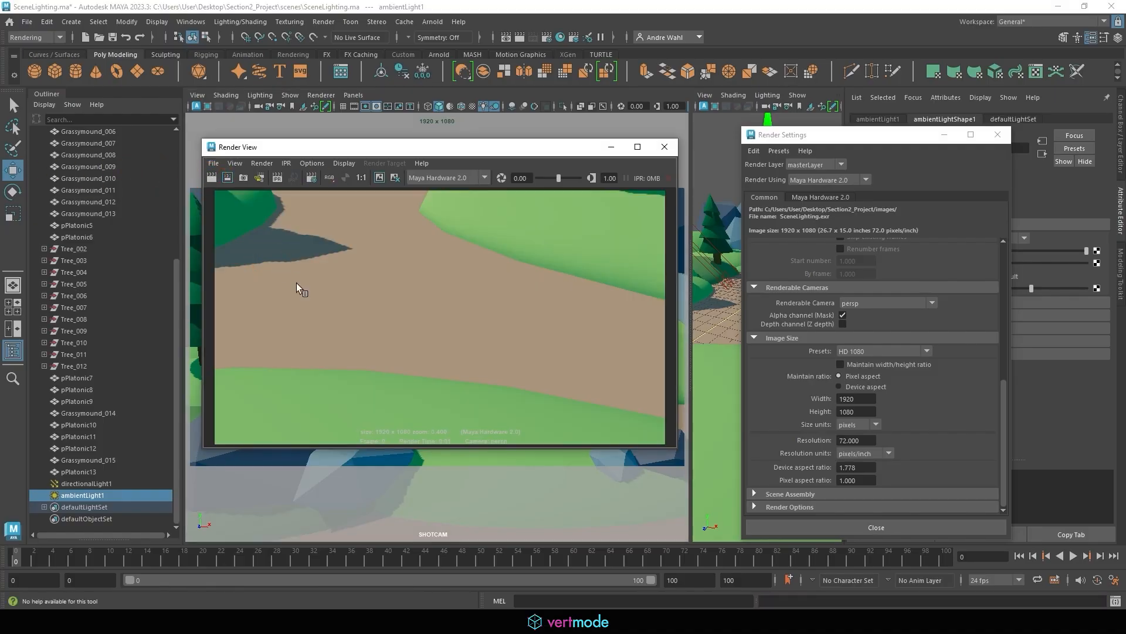
pyautogui.scroll(-2, 418, 264)
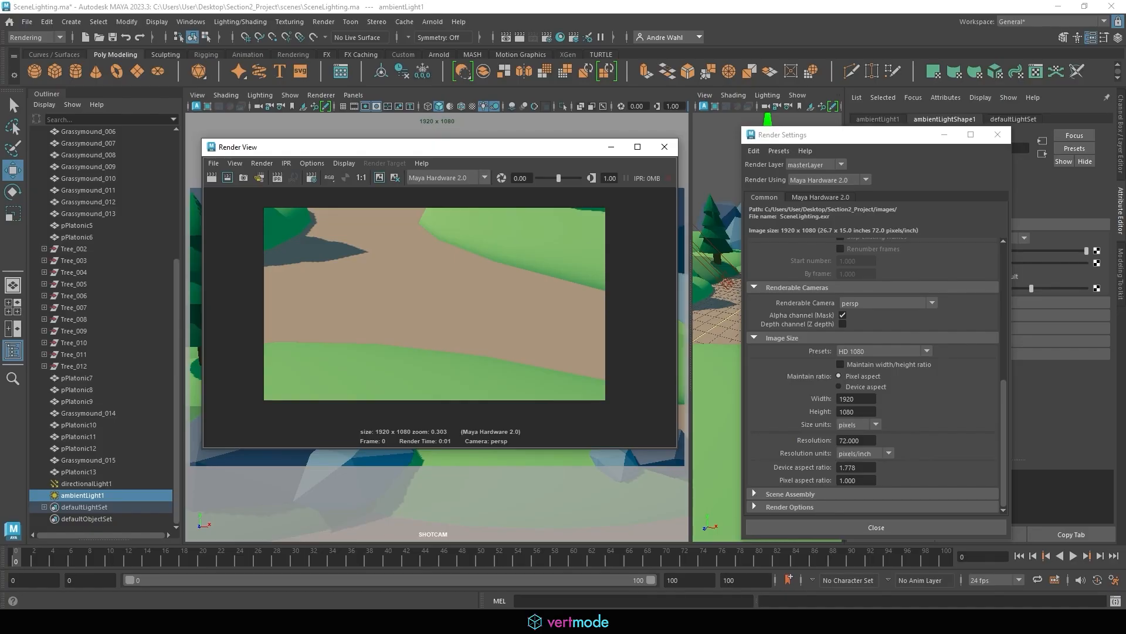
# Render the scene through the SHOTCAM camera in the Render View
pyautogui.click(251, 165)
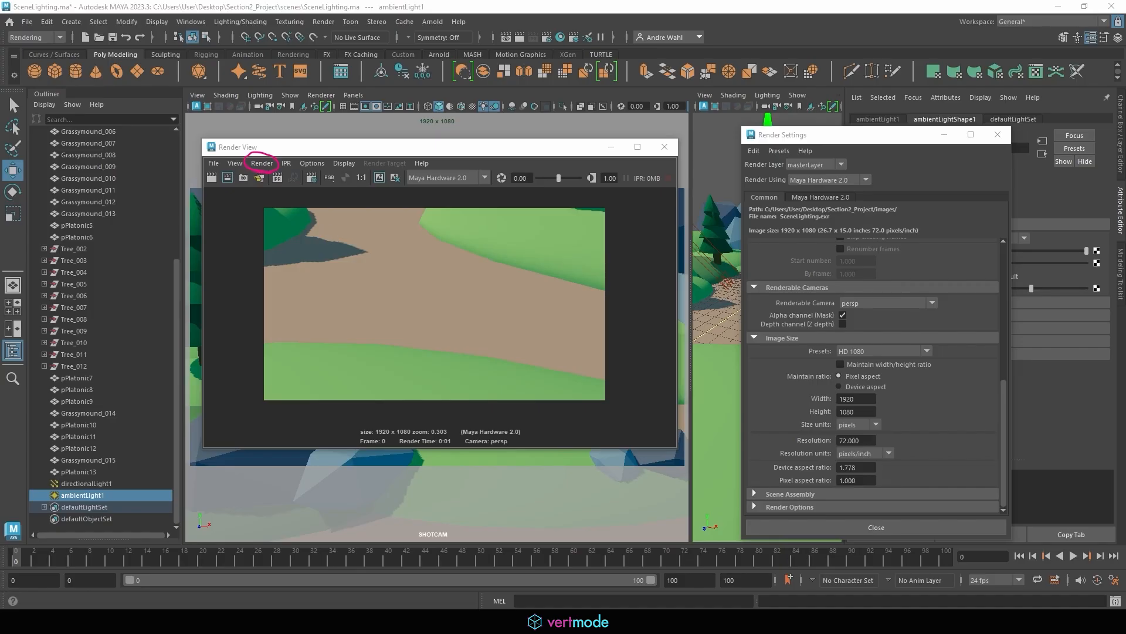
pyautogui.click(260, 164)
pyautogui.moveTo(345, 228)
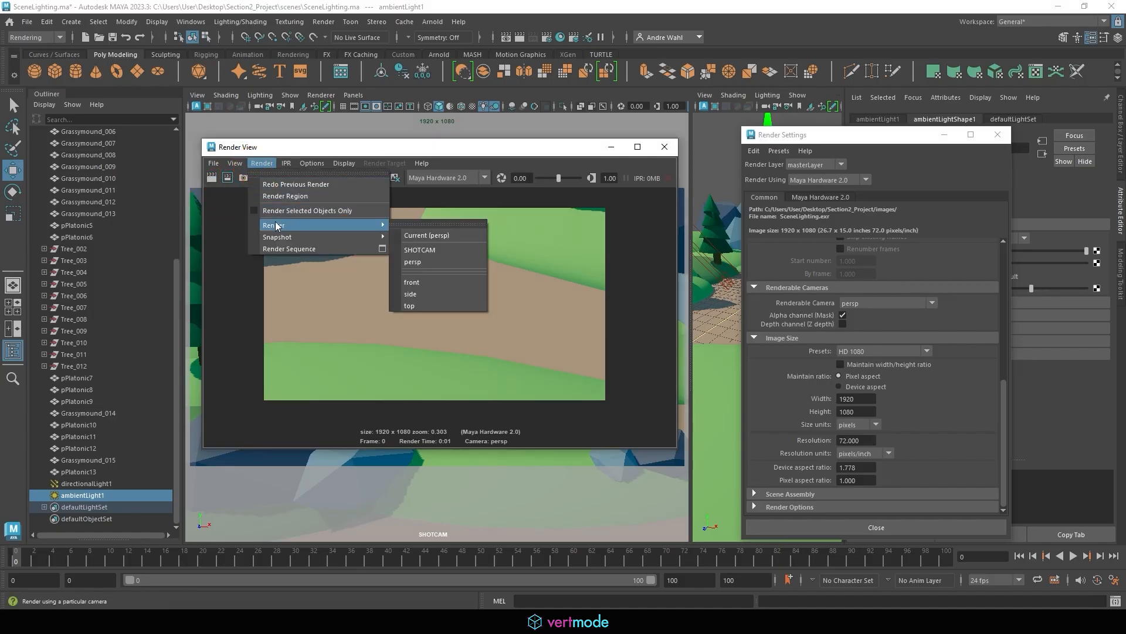
pyautogui.click(435, 250)
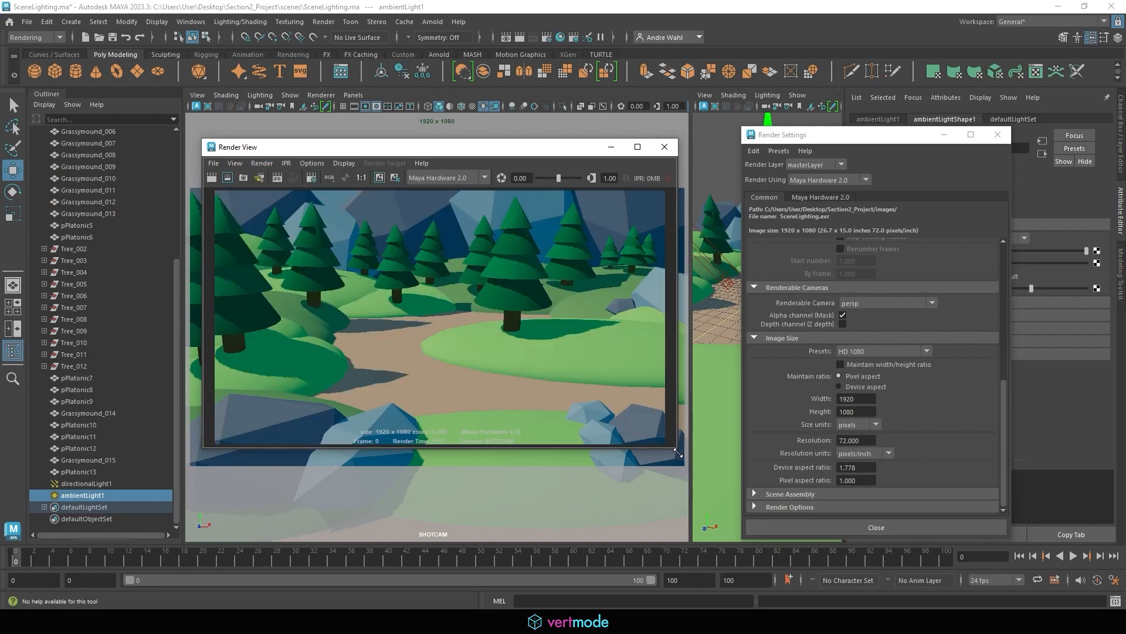
# Enlarge the Render View window and reposition it beside the Render Settings
pyautogui.moveTo(678, 453); pyautogui.dragTo(746, 526)
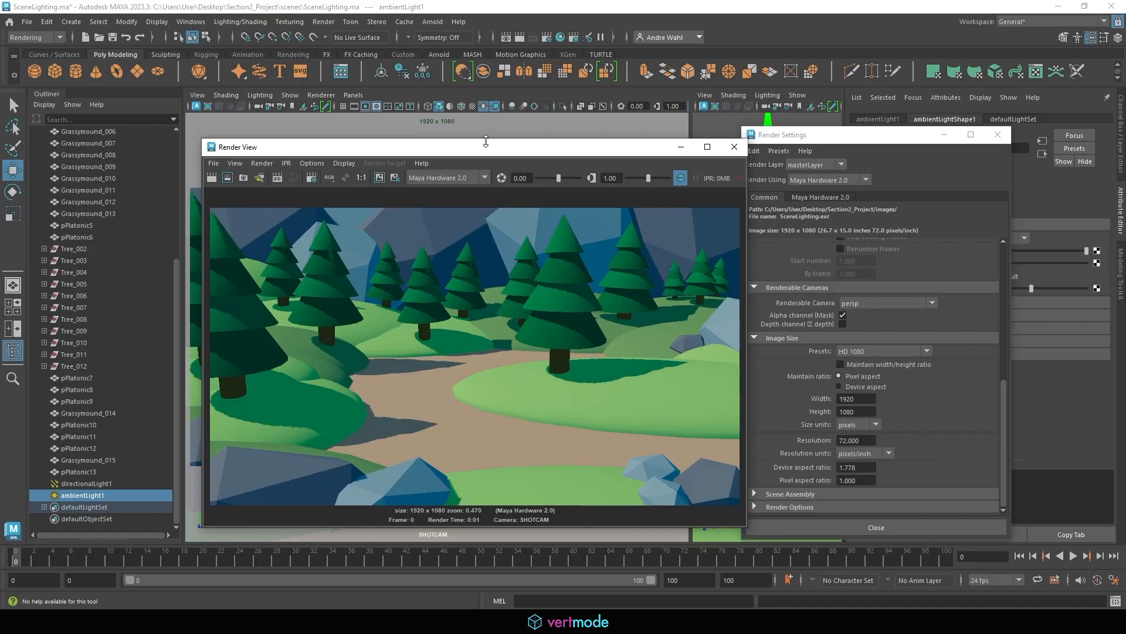
pyautogui.moveTo(485, 147); pyautogui.dragTo(430, 101)
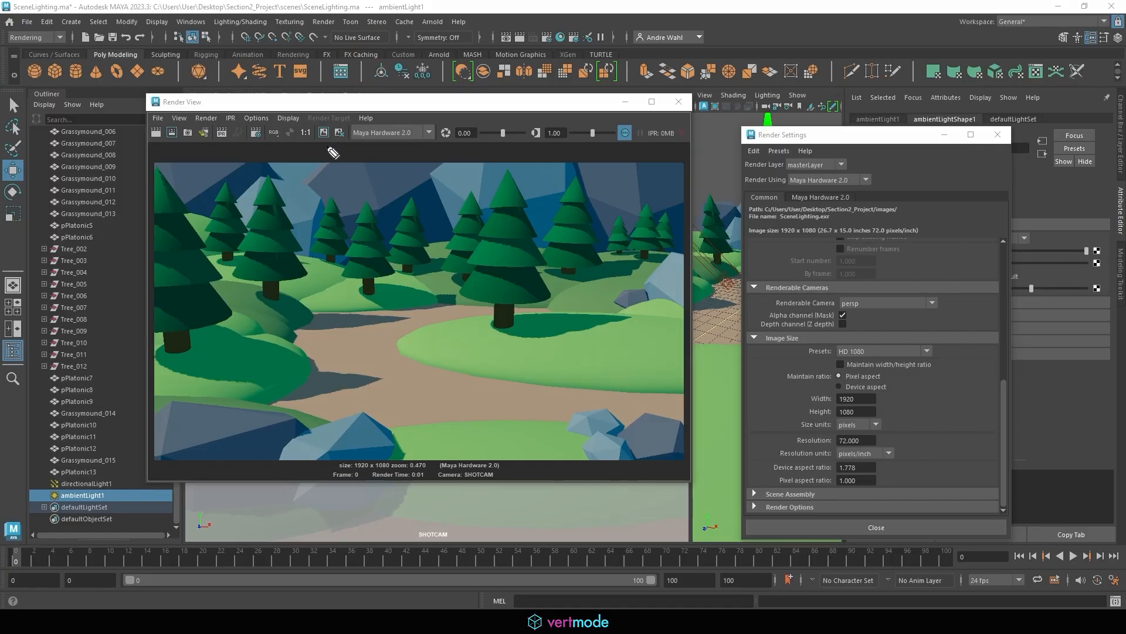
pyautogui.click(323, 132)
pyautogui.click(323, 132)
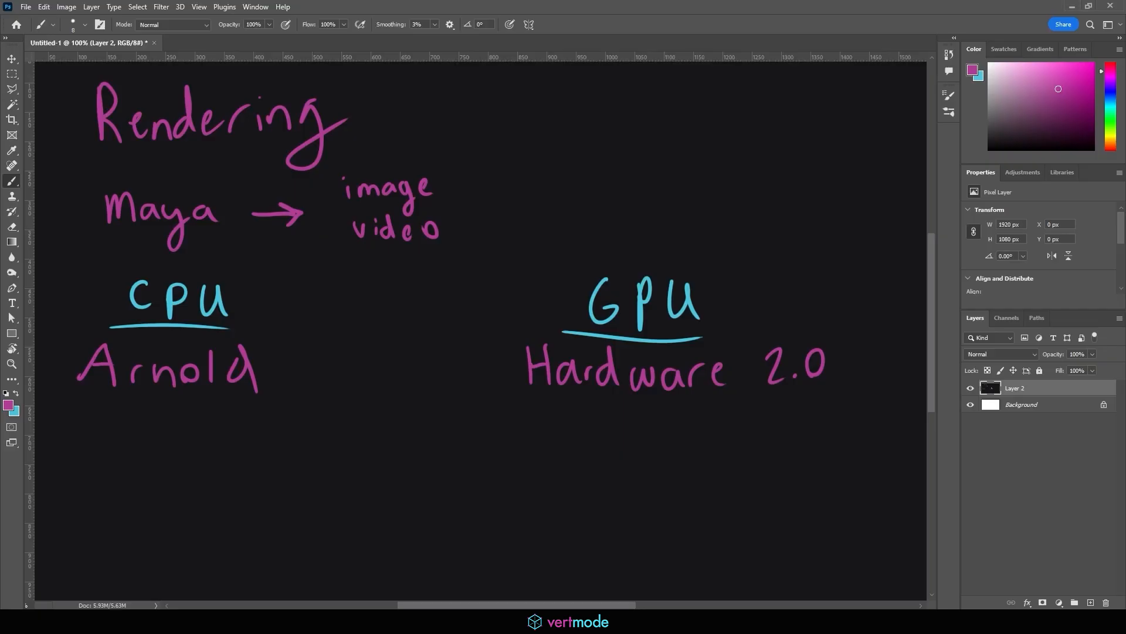
# Switch to Photoshop, fill Layer 2 with the dark background colour to cover the notes, and add a new layer above it
pyautogui.click(1067, 439)
pyautogui.click(1035, 551)
pyautogui.click(971, 388)
pyautogui.keyDown('alt'); pyautogui.click(910, 513); pyautogui.keyUp('alt')
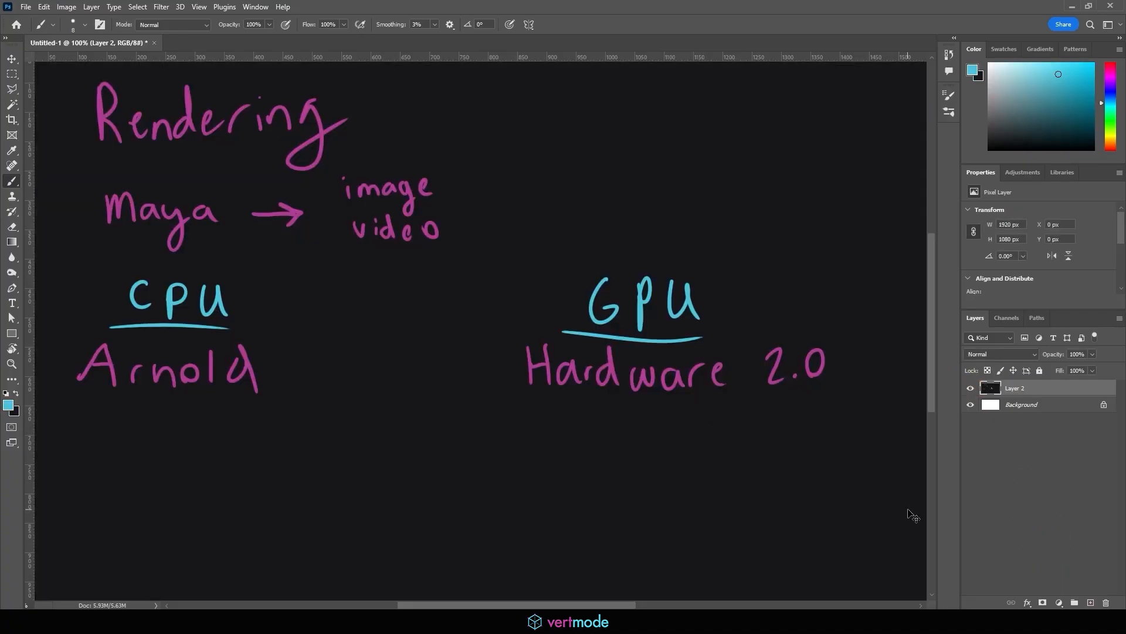
pyautogui.hotkey('alt', 'BackSpace')
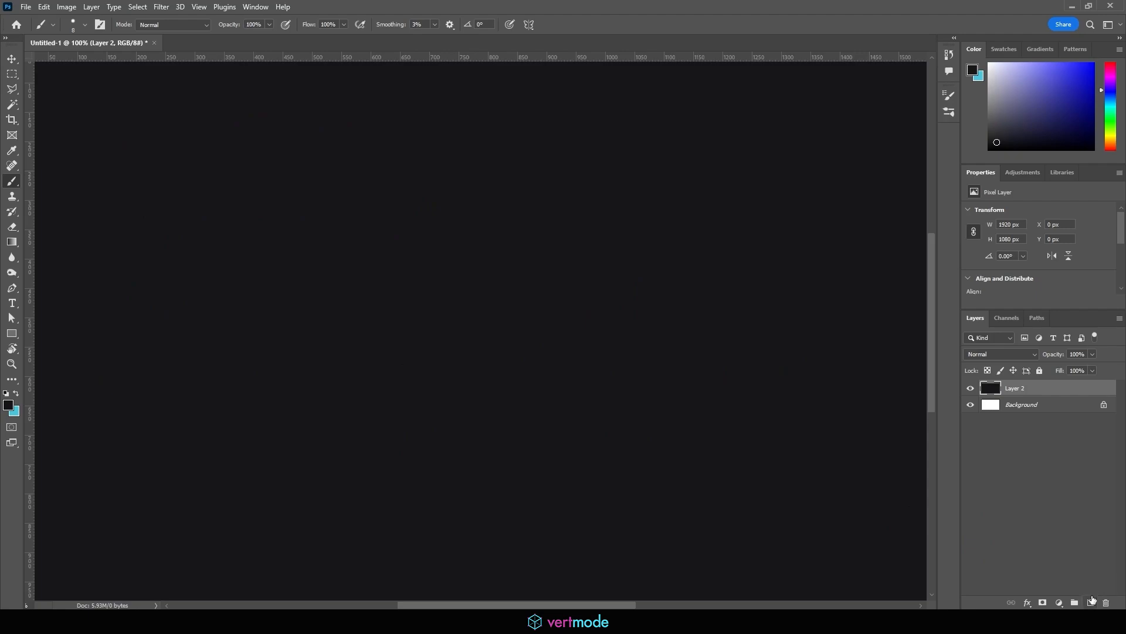
pyautogui.click(1091, 602)
pyautogui.click(588, 420)
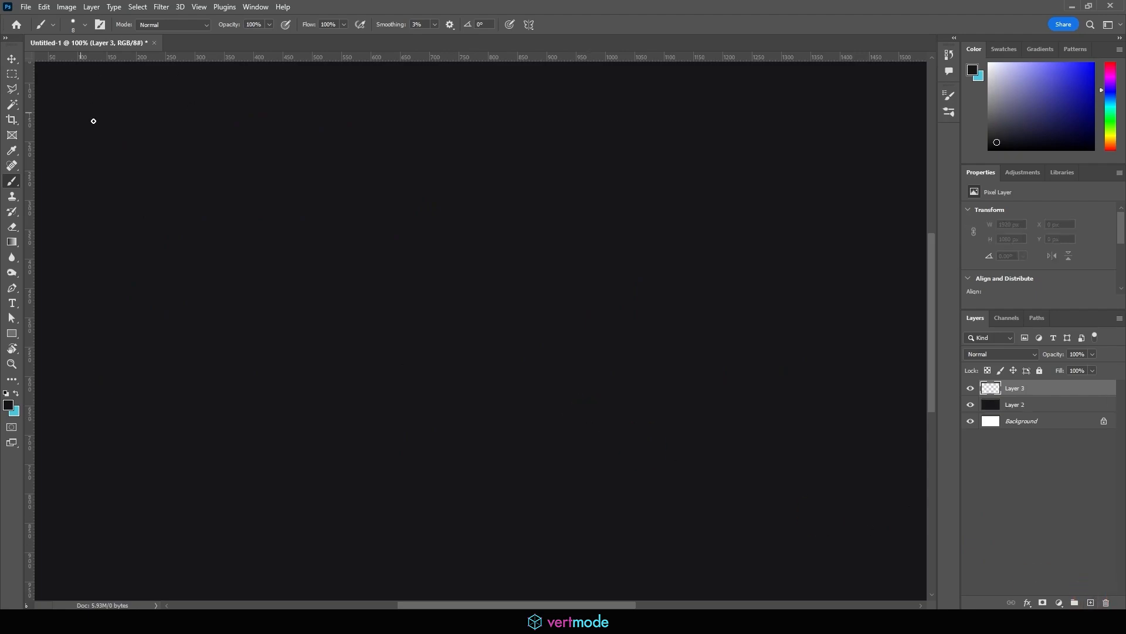
# Handwrite the title "Antialiasing (AA)" in light blue on the new layer
pyautogui.moveTo(96, 116)
pyautogui.mouseDown()
pyautogui.moveTo(346, 106)
pyautogui.moveTo(358, 123)
pyautogui.mouseUp()
pyautogui.press('x')
pyautogui.moveTo(417, 92)
pyautogui.mouseDown()
pyautogui.moveTo(422, 130)
pyautogui.moveTo(472, 118)
pyautogui.moveTo(488, 136)
pyautogui.mouseUp()
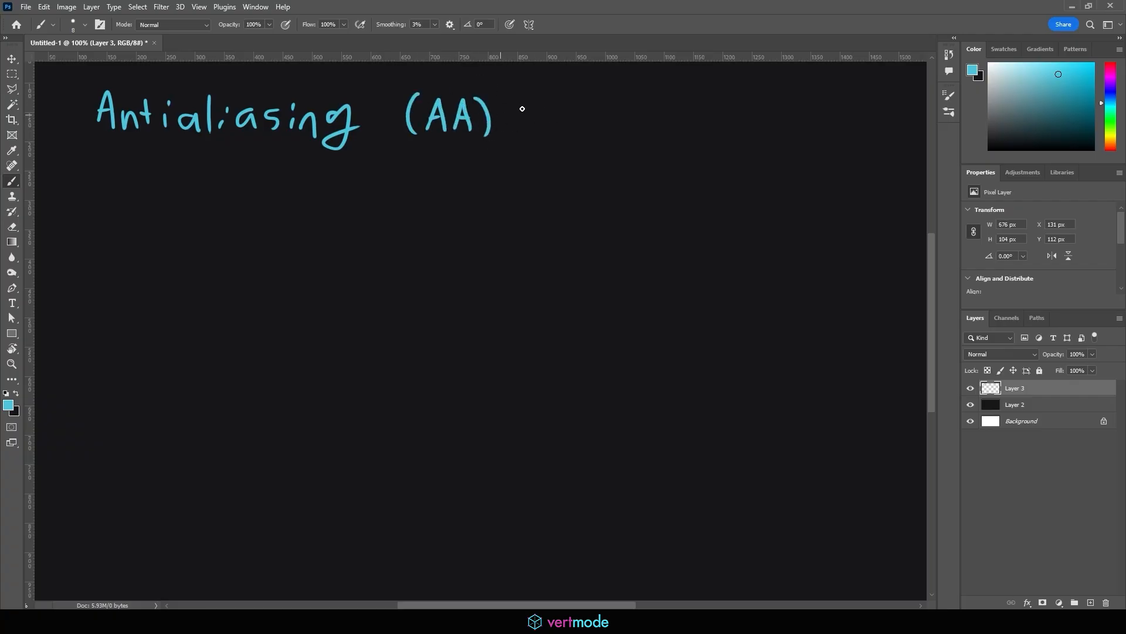
# Draw a jagged line beside a straight one below the title, and handwrite the notes "smothing" and "AA = "quality"" in light blue
pyautogui.moveTo(110, 171); pyautogui.dragTo(186, 259)
pyautogui.moveTo(165, 157); pyautogui.dragTo(256, 256)
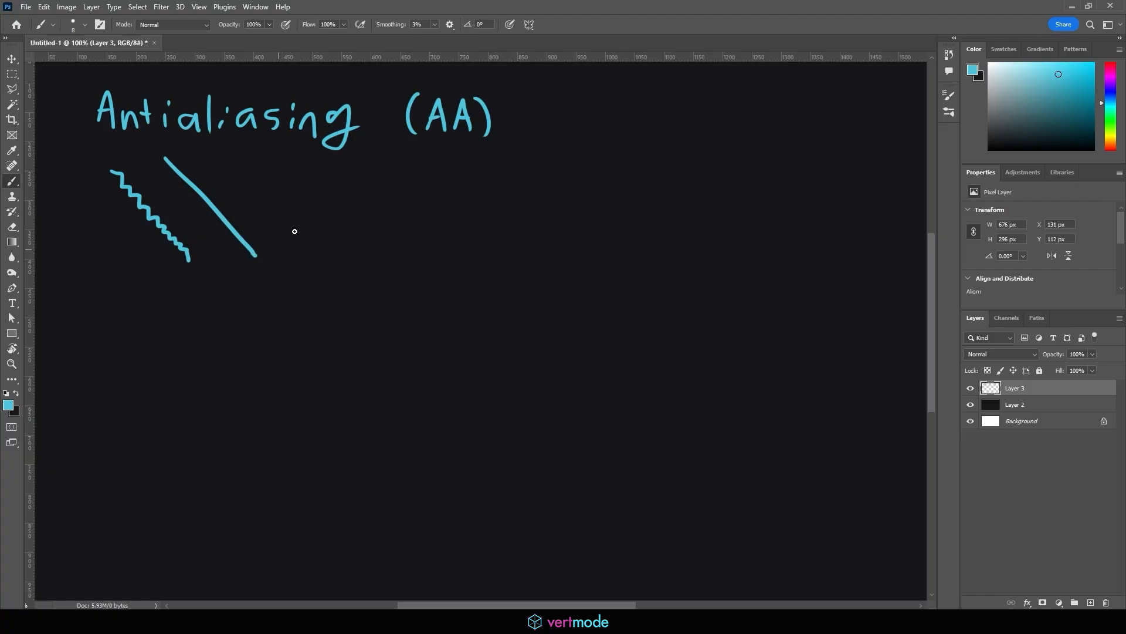
pyautogui.moveTo(324, 181)
pyautogui.mouseDown()
pyautogui.moveTo(312, 205)
pyautogui.moveTo(348, 189)
pyautogui.moveTo(358, 206)
pyautogui.mouseUp()
pyautogui.moveTo(378, 191); pyautogui.dragTo(385, 203)
pyautogui.moveTo(383, 186); pyautogui.dragTo(422, 202)
pyautogui.moveTo(431, 202); pyautogui.dragTo(490, 183)
pyautogui.moveTo(350, 270)
pyautogui.mouseDown()
pyautogui.moveTo(367, 270)
pyautogui.moveTo(363, 261)
pyautogui.mouseUp()
pyautogui.moveTo(371, 270); pyautogui.dragTo(381, 262)
pyautogui.moveTo(412, 258)
pyautogui.mouseDown()
pyautogui.moveTo(456, 261)
pyautogui.moveTo(476, 293)
pyautogui.moveTo(497, 276)
pyautogui.mouseUp()
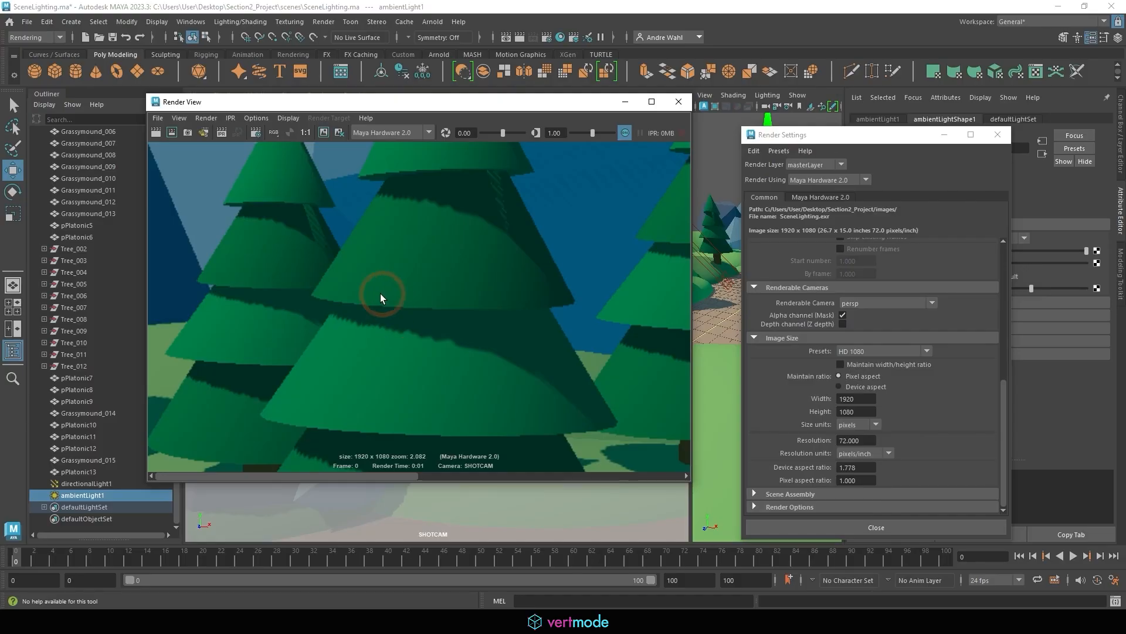
# Switch to Maya, move the Render View clear of the SHOTCAM viewport, and enable multisample anti-aliasing in that viewport
pyautogui.scroll(5, 381, 295)
pyautogui.scroll(-3, 314, 318)
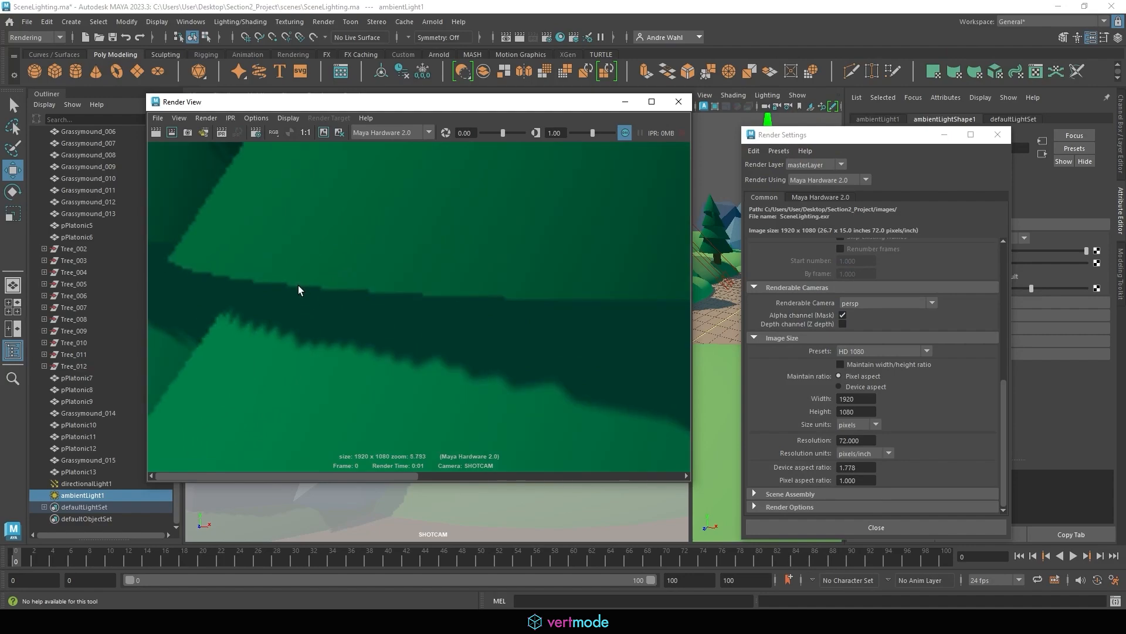
pyautogui.moveTo(480, 109); pyautogui.dragTo(445, 465)
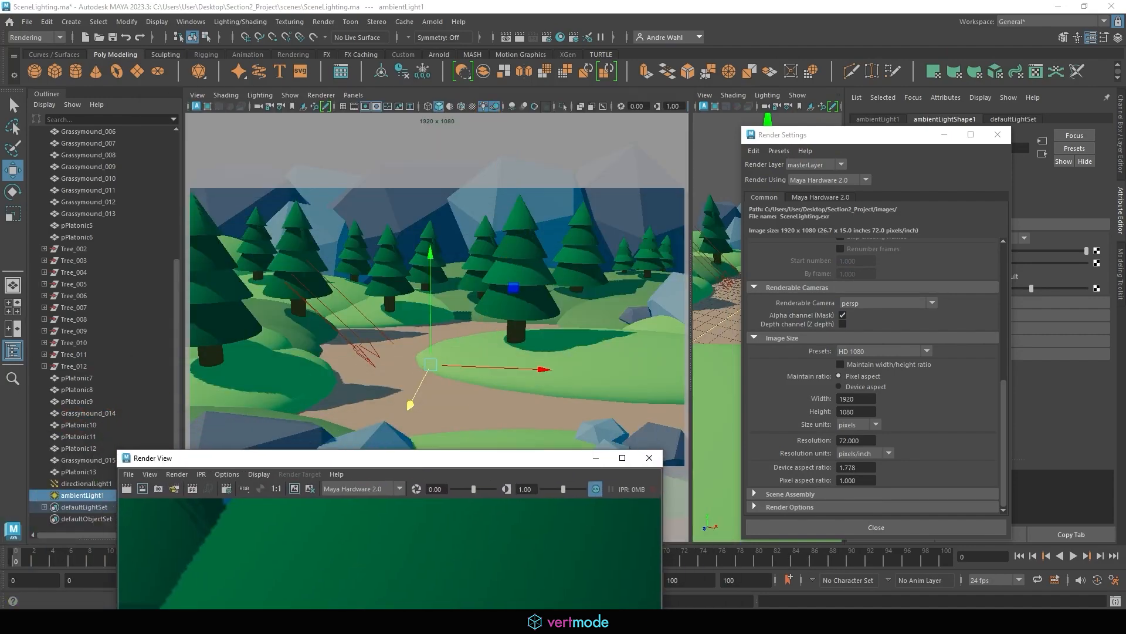
pyautogui.click(321, 131)
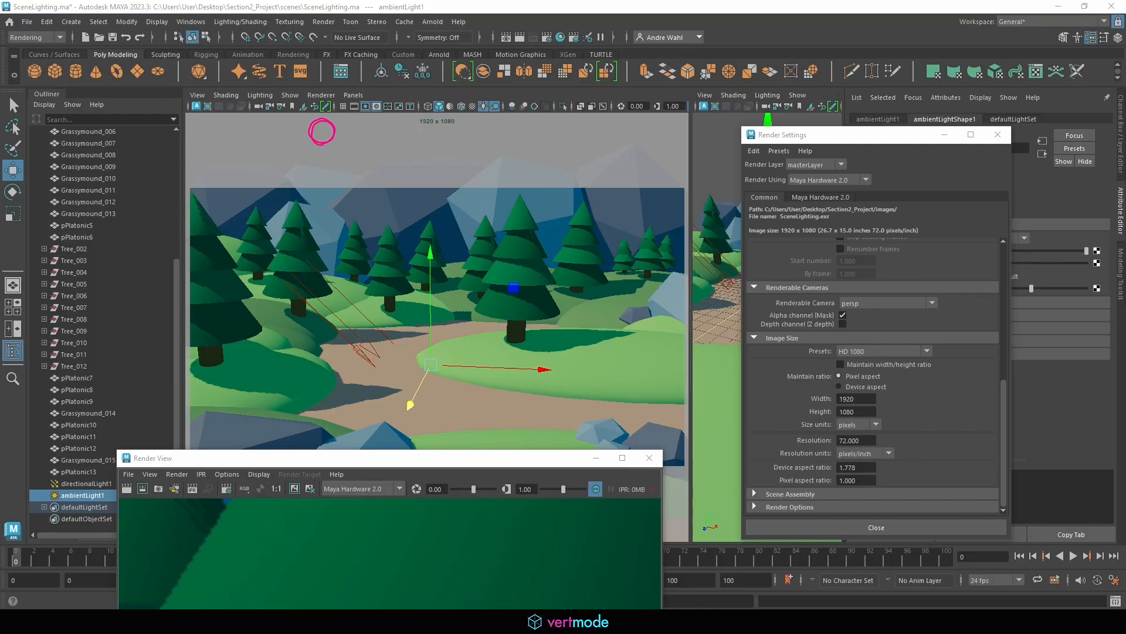
pyautogui.click(535, 104)
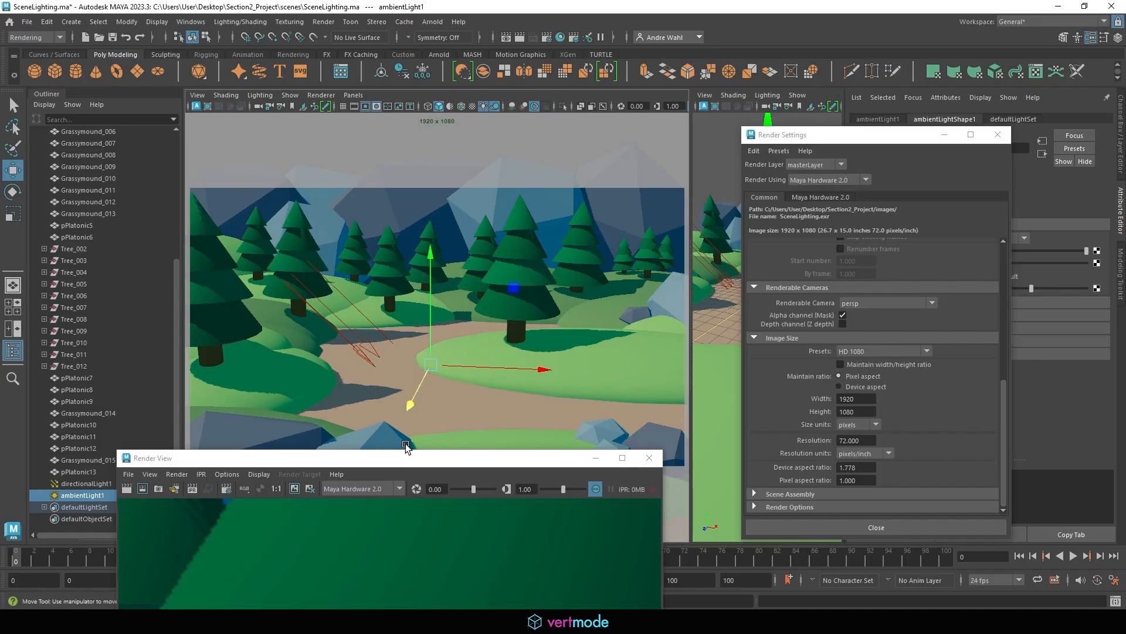
# Move the Render View back over the viewport and render the SHOTCAM view again
pyautogui.moveTo(404, 459); pyautogui.dragTo(405, 110)
pyautogui.scroll(-5, 418, 279)
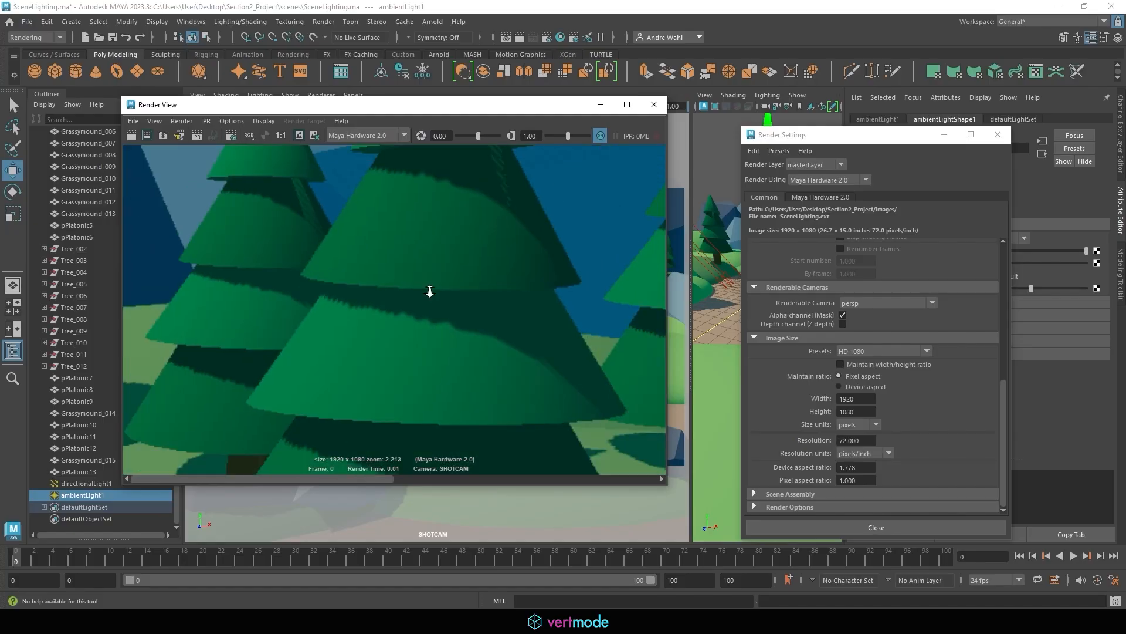
pyautogui.click(130, 136)
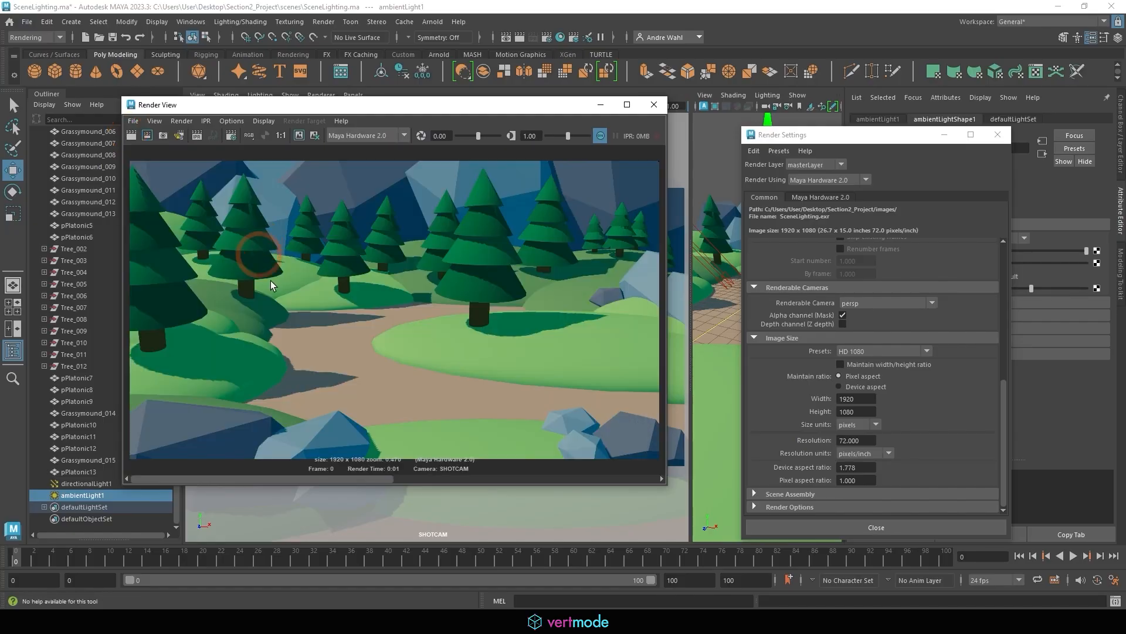
# Compare the tree edges close up between the new render and the stored earlier render
pyautogui.scroll(5, 463, 240)
pyautogui.scroll(8, 395, 325)
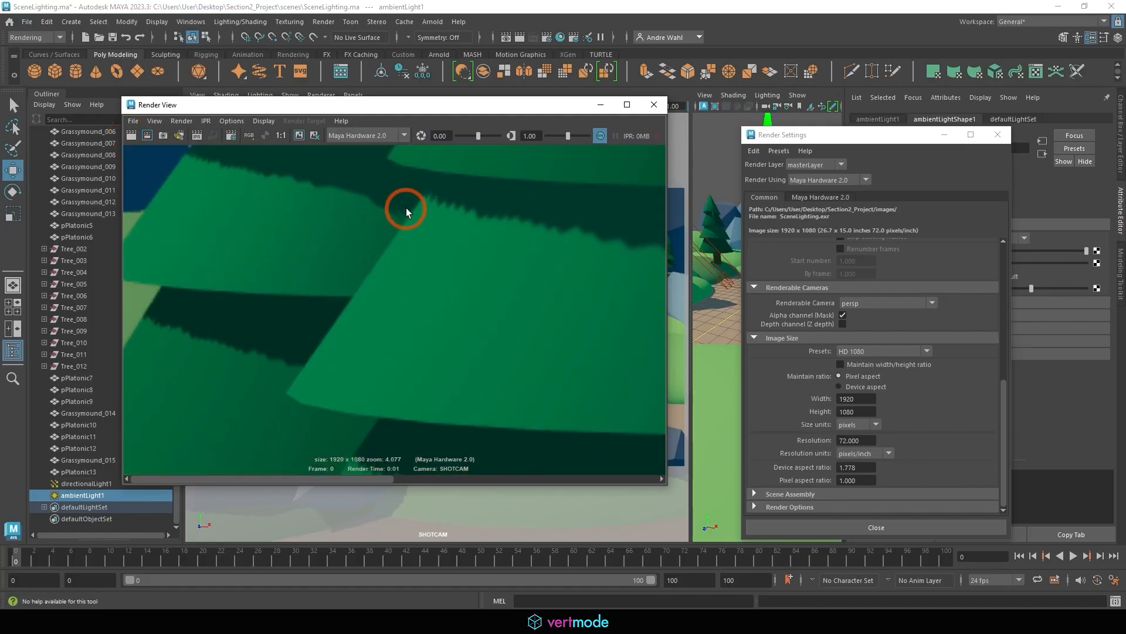
pyautogui.scroll(5, 436, 397)
pyautogui.scroll(-3, 425, 355)
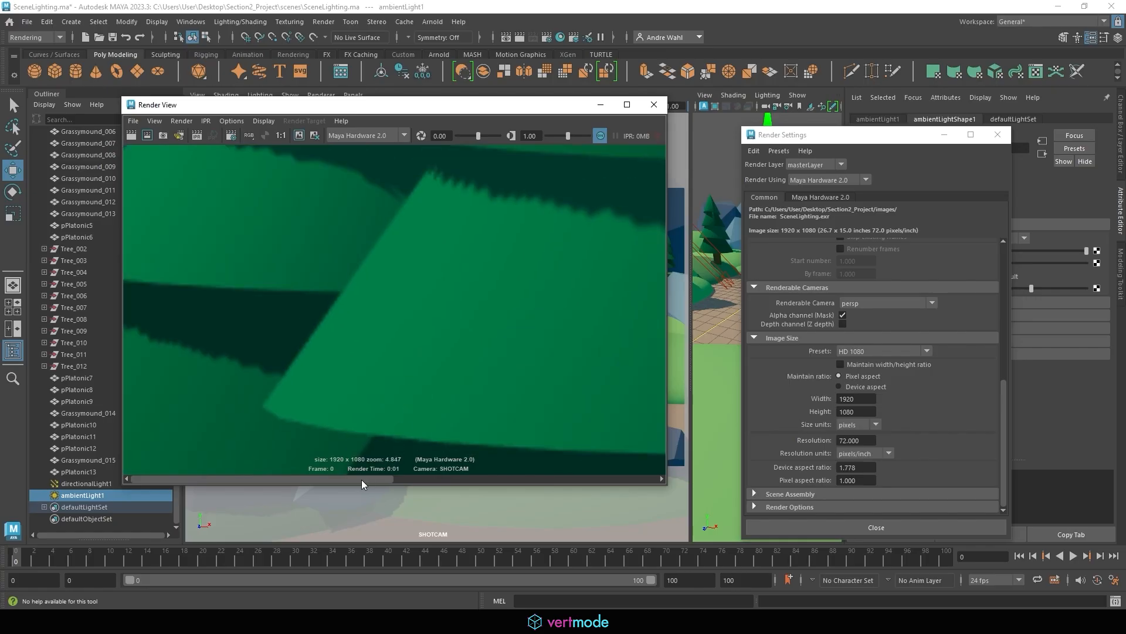
pyautogui.moveTo(362, 480); pyautogui.dragTo(591, 462)
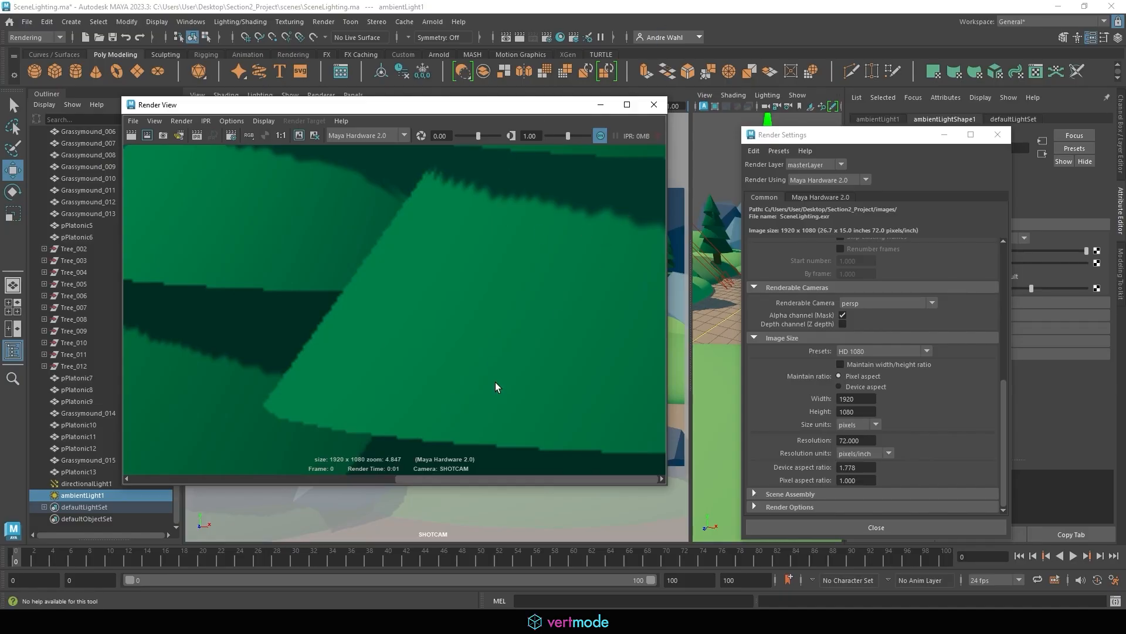
pyautogui.click(251, 474)
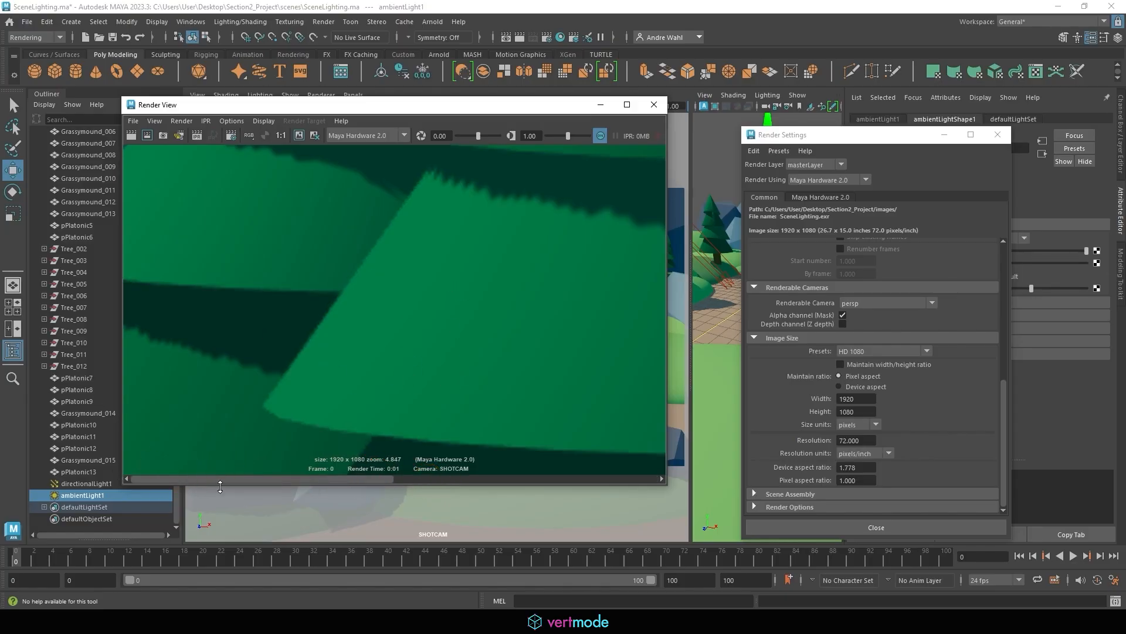
pyautogui.moveTo(196, 485); pyautogui.dragTo(516, 485)
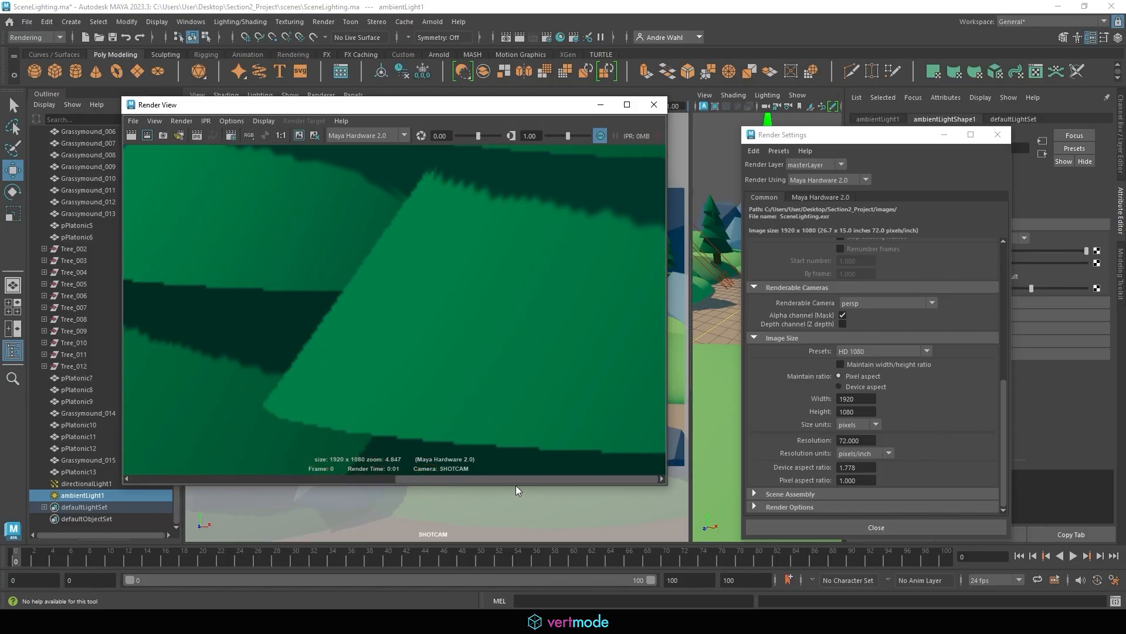
pyautogui.scroll(-5, 304, 254)
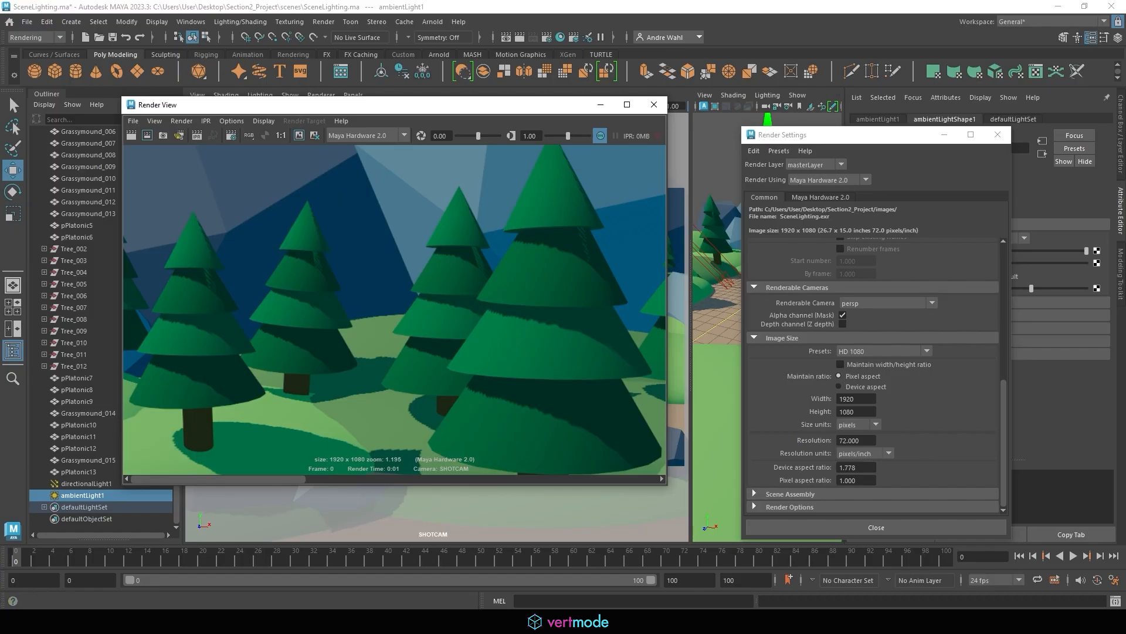
pyautogui.click(196, 264)
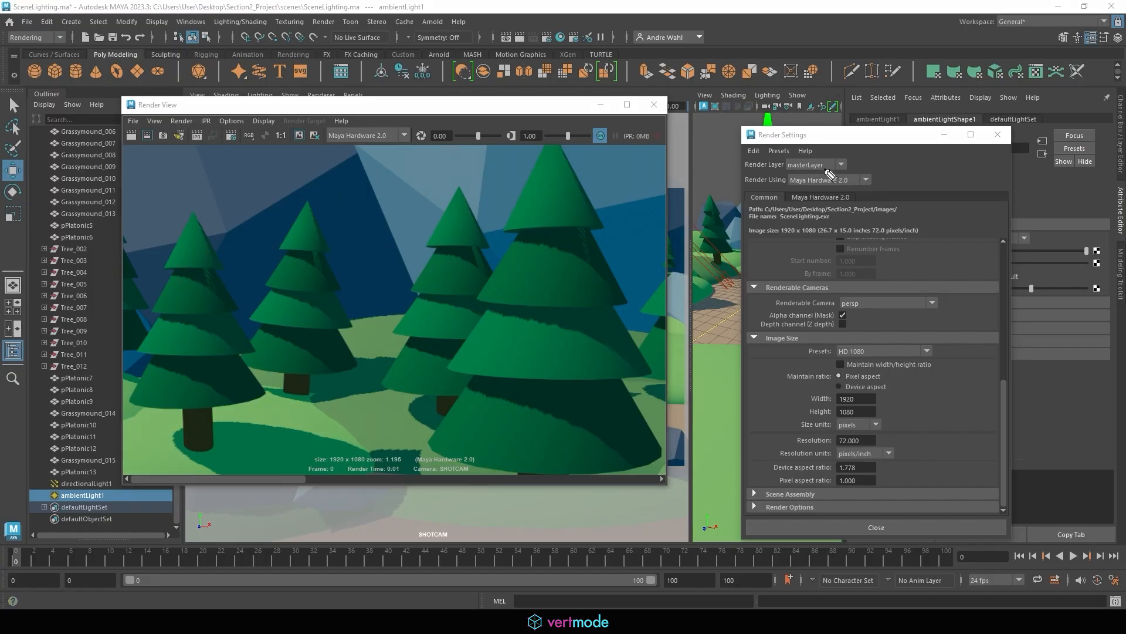
pyautogui.click(773, 155)
pyautogui.moveTo(759, 153); pyautogui.dragTo(745, 133)
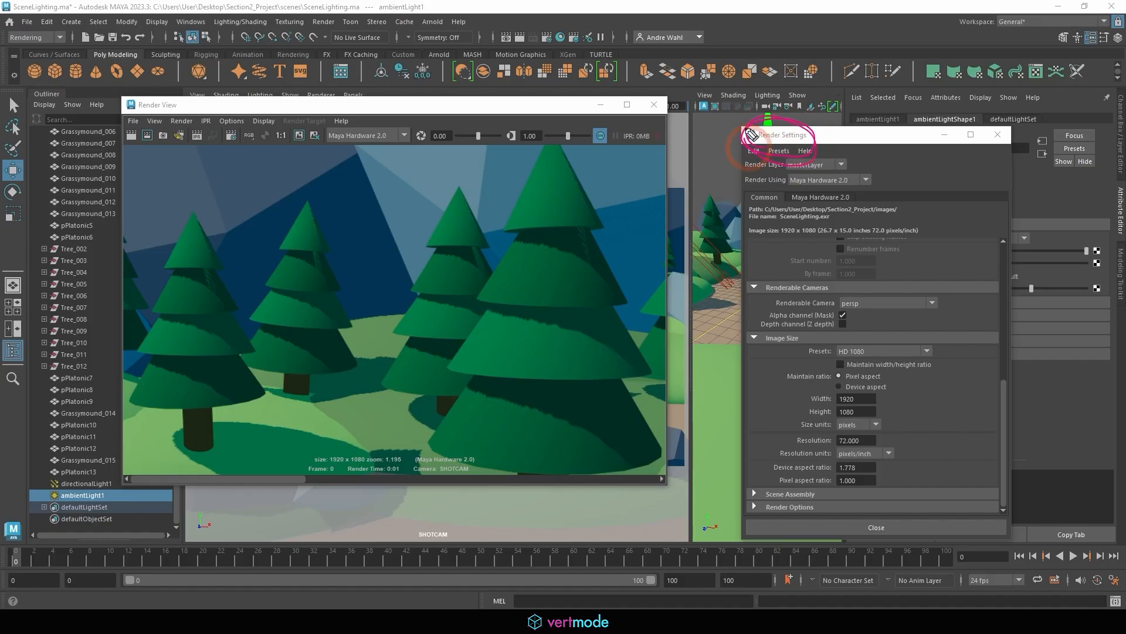
pyautogui.moveTo(793, 178)
pyautogui.mouseDown()
pyautogui.moveTo(841, 178)
pyautogui.moveTo(868, 193)
pyautogui.moveTo(772, 181)
pyautogui.mouseUp()
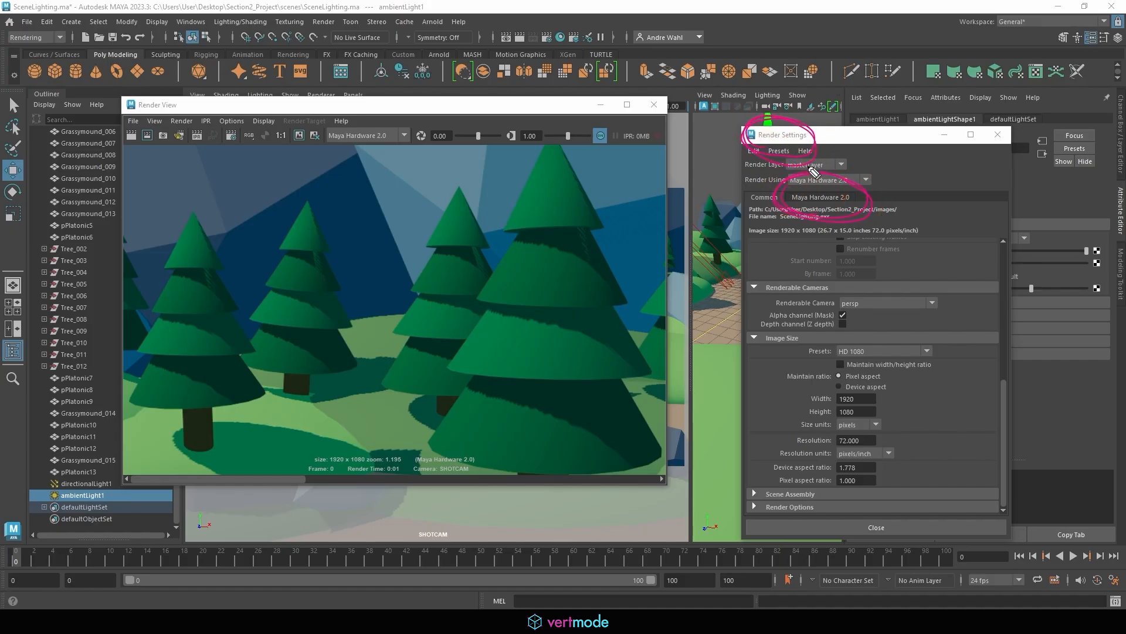
pyautogui.press('Escape')
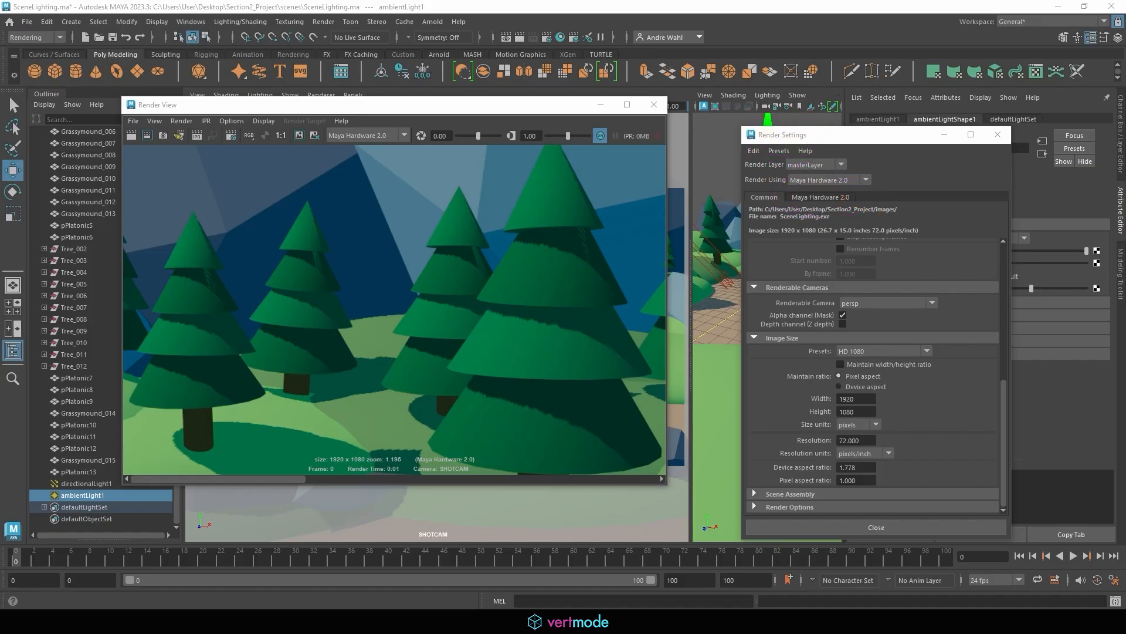
# Set the anti-aliasing Sample Count to 16 in the Maya Hardware 2.0 render settings and render the scene again
pyautogui.click(820, 197)
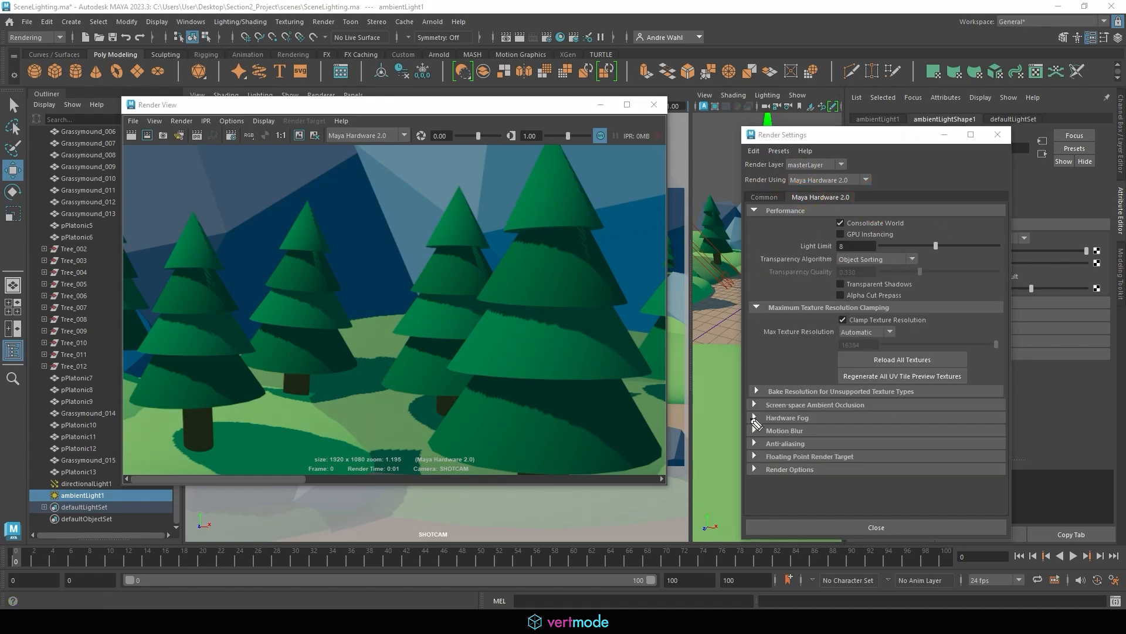
pyautogui.moveTo(789, 463)
pyautogui.mouseDown()
pyautogui.moveTo(740, 441)
pyautogui.moveTo(802, 451)
pyautogui.mouseUp()
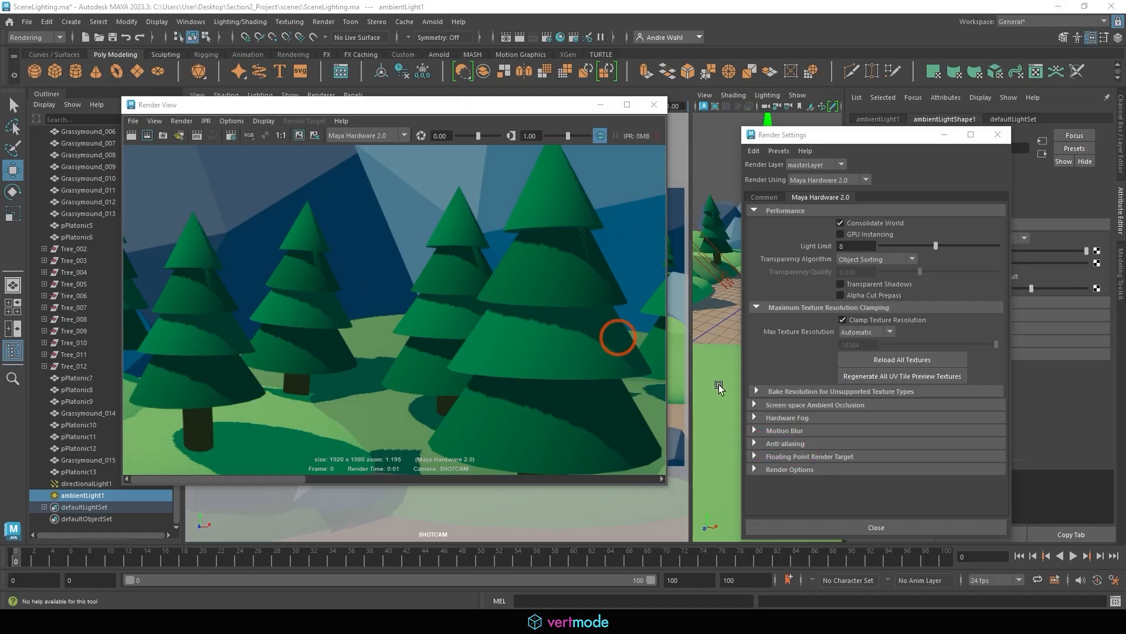
pyautogui.click(758, 444)
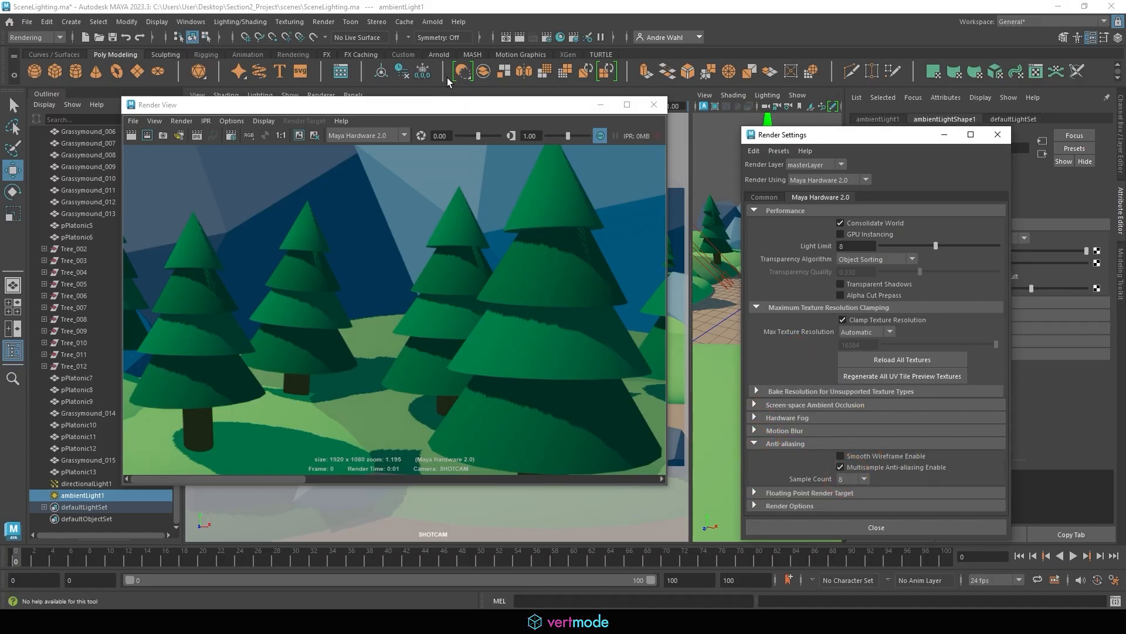
pyautogui.moveTo(471, 105); pyautogui.dragTo(150, 132)
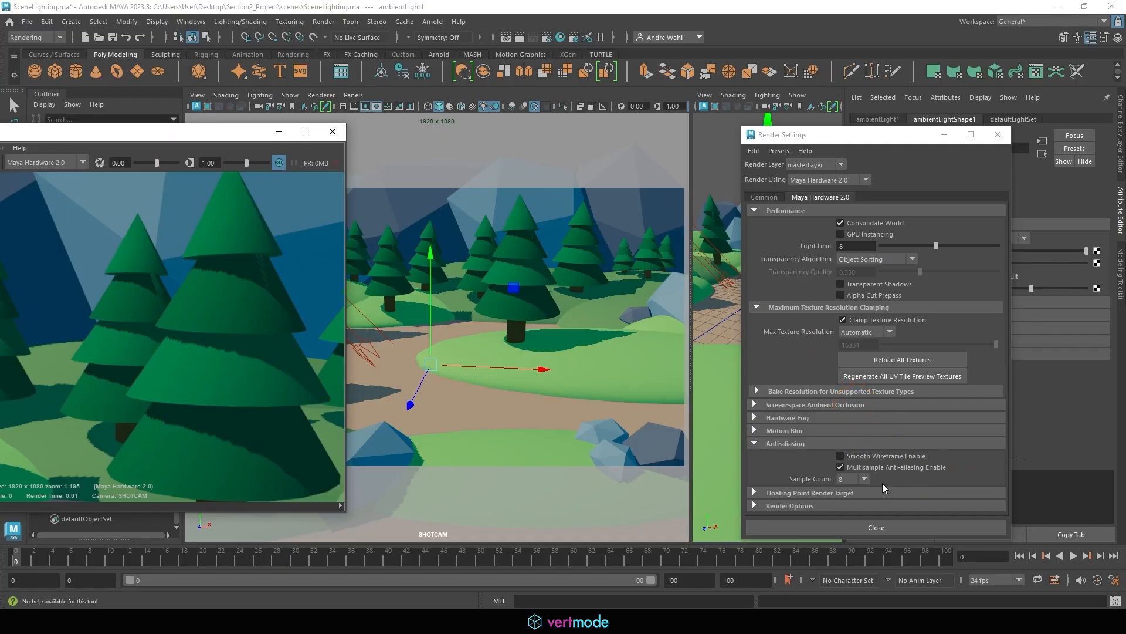
pyautogui.click(845, 479)
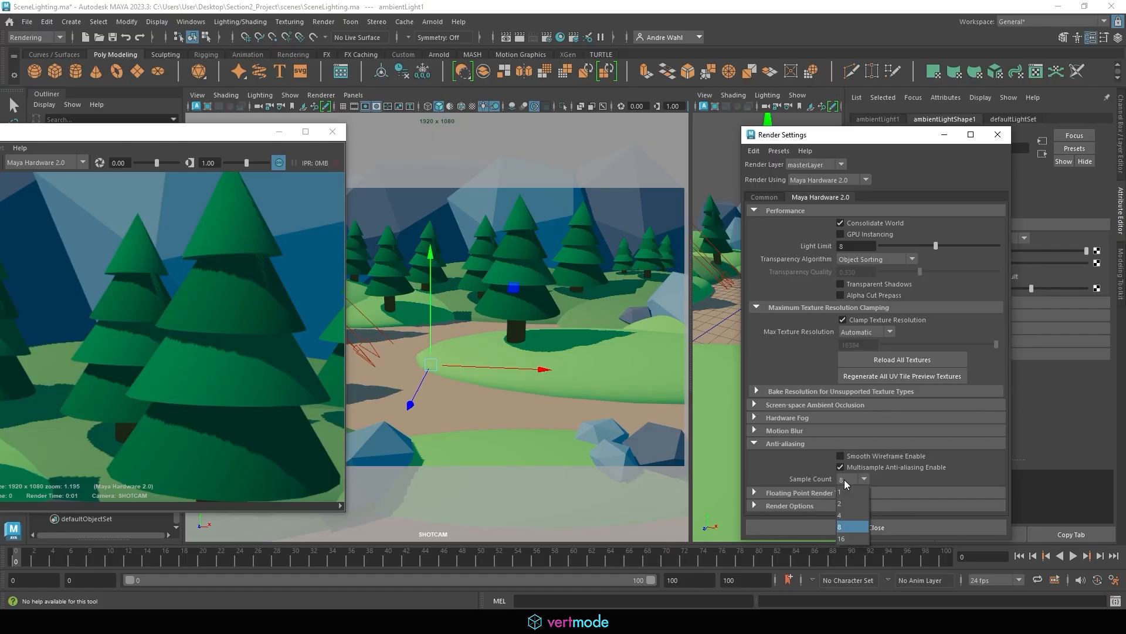
pyautogui.click(845, 539)
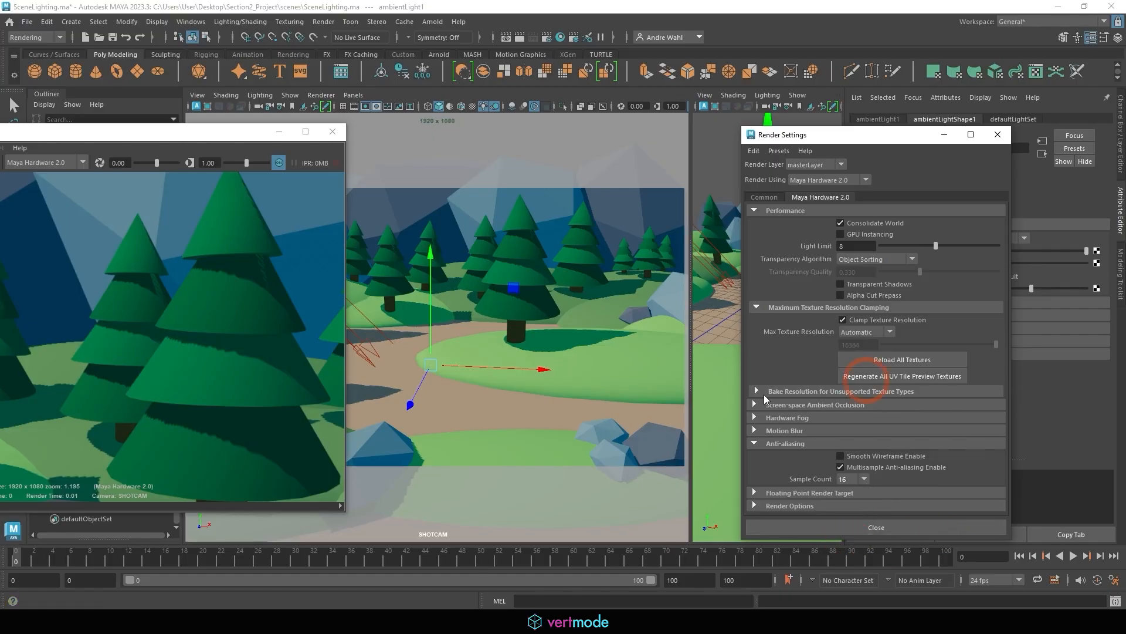
pyautogui.moveTo(118, 133); pyautogui.dragTo(528, 46)
pyautogui.click(219, 74)
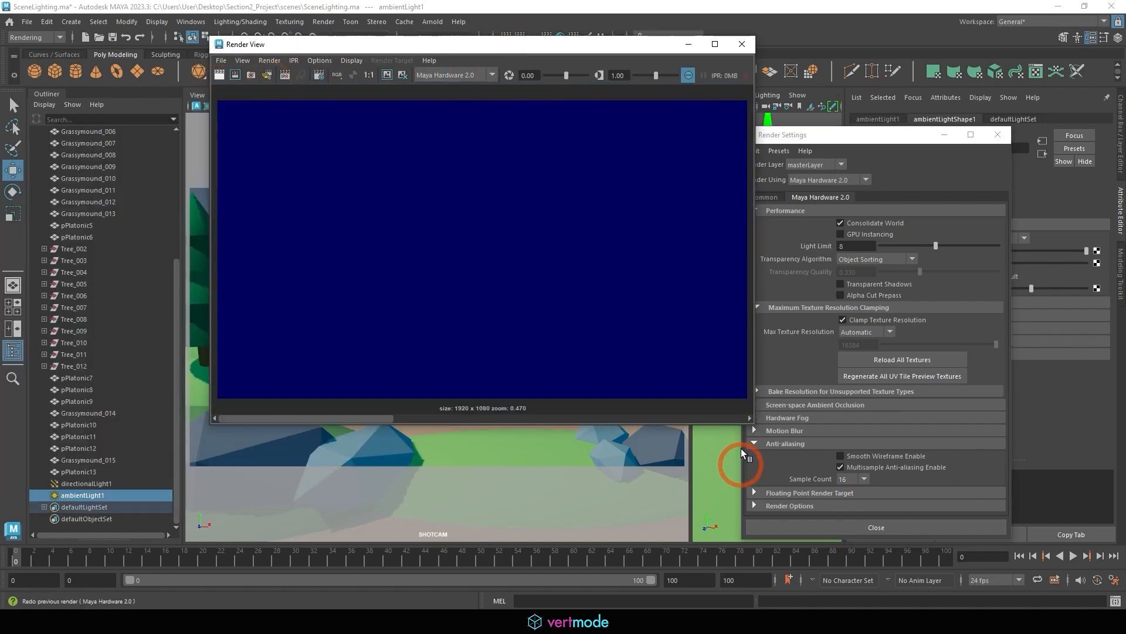
# Examine the tree and shadow edges of the 16-sample render against the stored renders, both close up and at full view
pyautogui.keyDown('alt'); pyautogui.moveTo(572, 197); pyautogui.dragTo(659, 287, button='right'); pyautogui.keyUp('alt')
pyautogui.keyDown('alt'); pyautogui.moveTo(288, 176); pyautogui.dragTo(445, 251, button='right'); pyautogui.keyUp('alt')
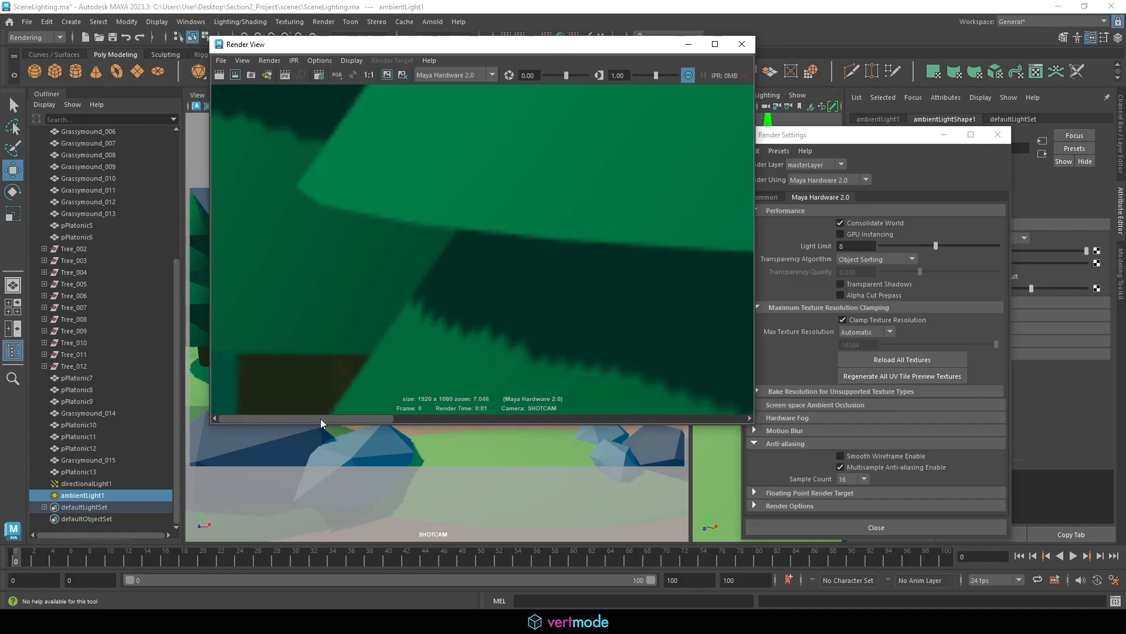
pyautogui.click(425, 419)
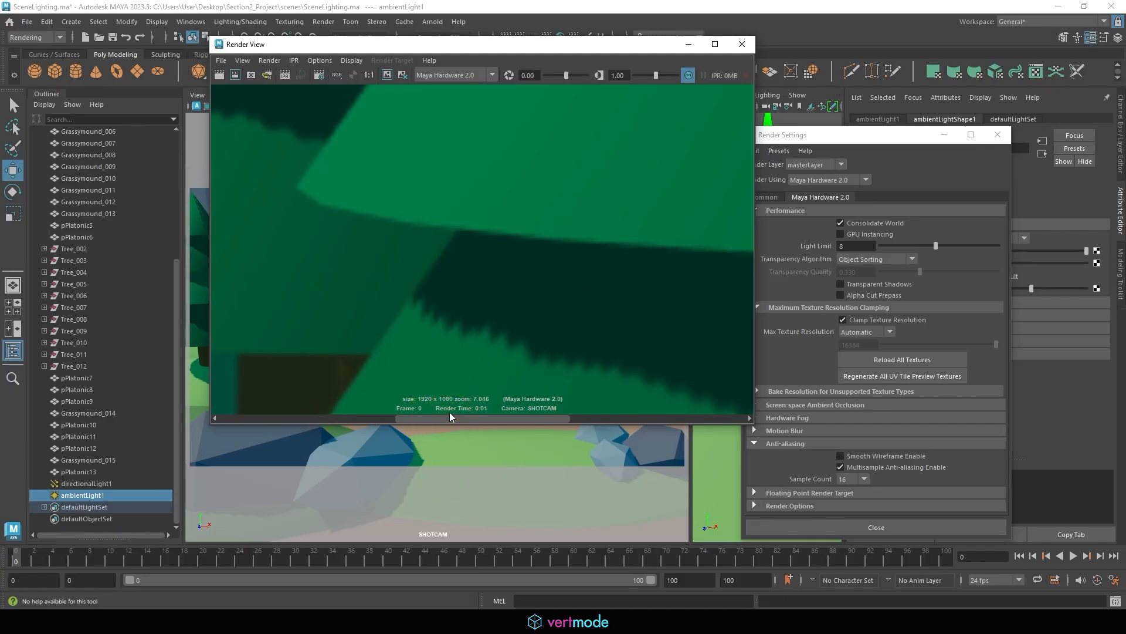
pyautogui.moveTo(450, 413); pyautogui.dragTo(642, 414)
pyautogui.keyDown('alt'); pyautogui.moveTo(466, 262); pyautogui.dragTo(502, 228, button='right'); pyautogui.keyUp('alt')
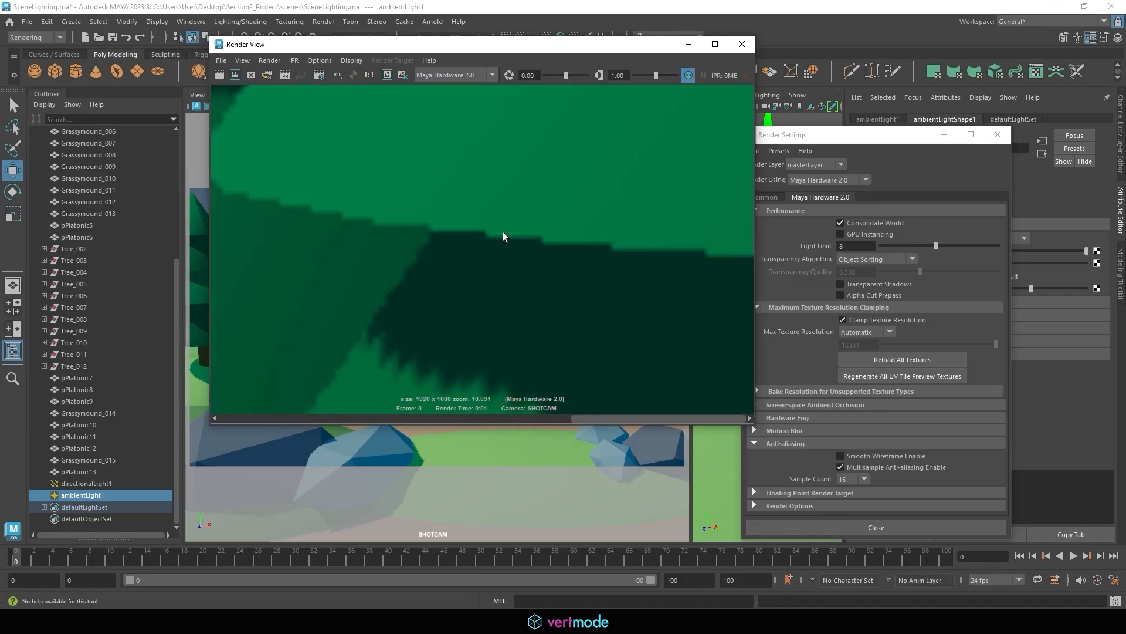
pyautogui.moveTo(580, 418); pyautogui.dragTo(245, 418)
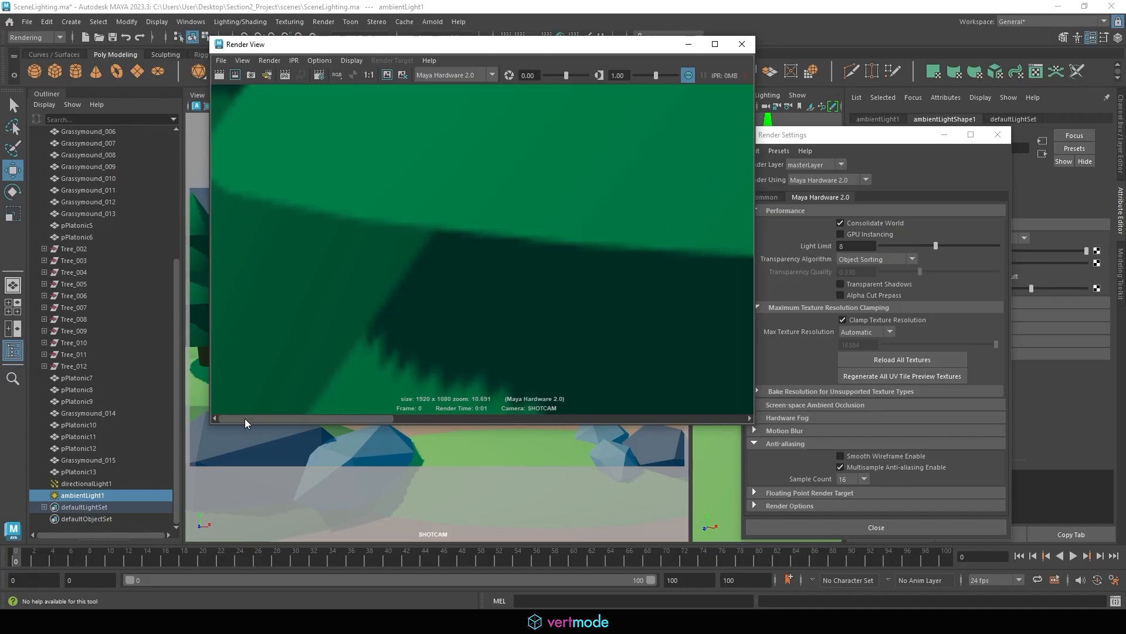
pyautogui.scroll(-10, 503, 287)
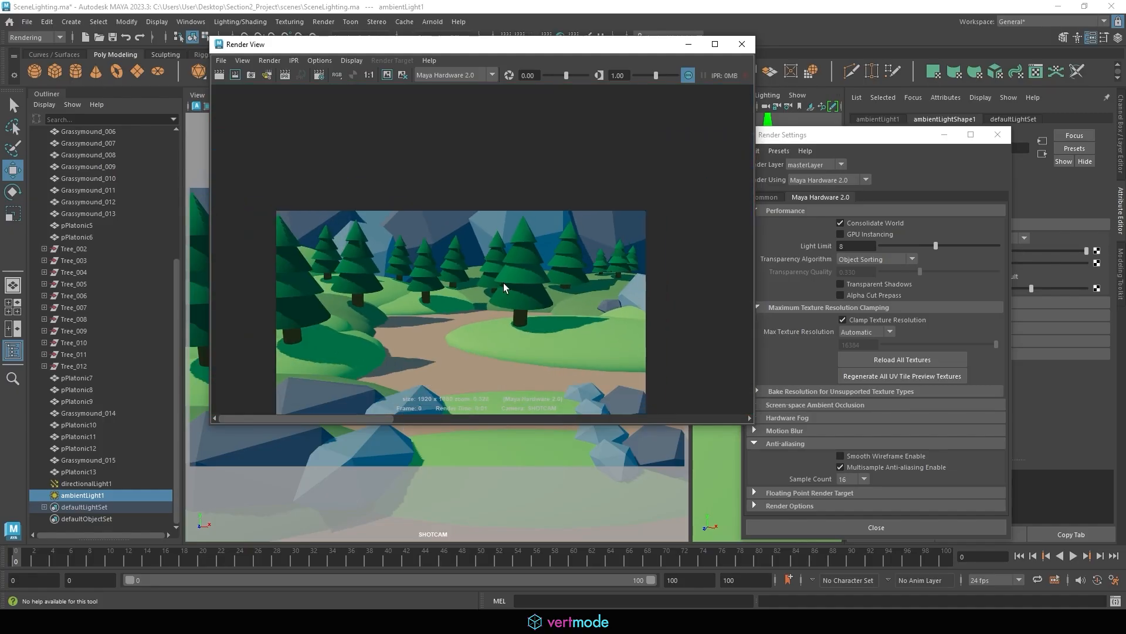
pyautogui.scroll(-2, 532, 211)
pyautogui.scroll(5, 501, 349)
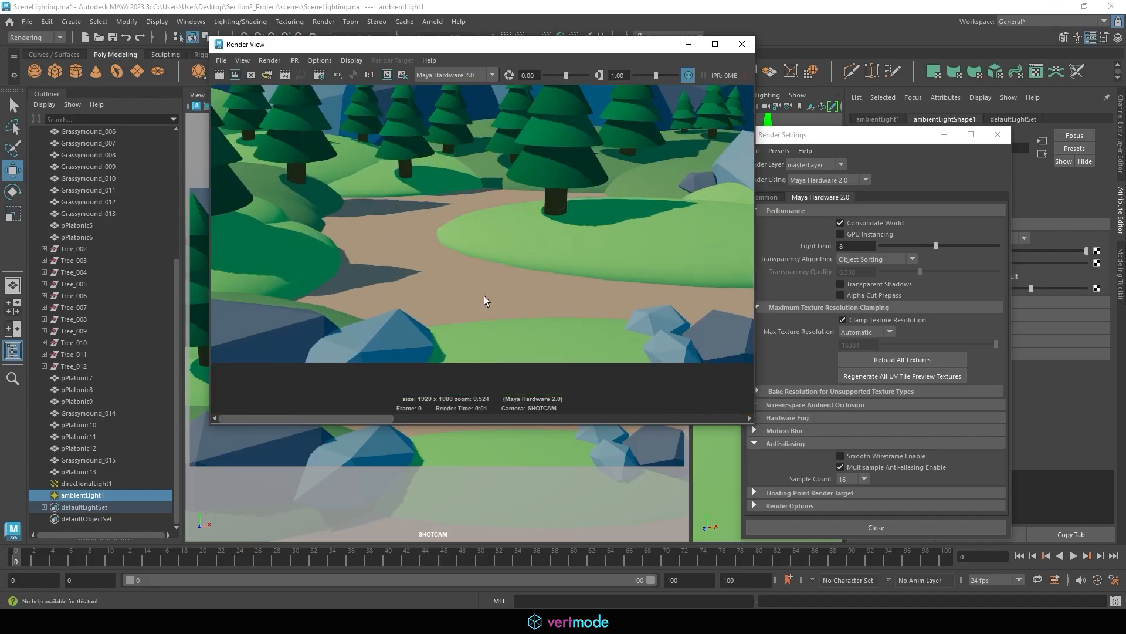
pyautogui.scroll(-3, 487, 296)
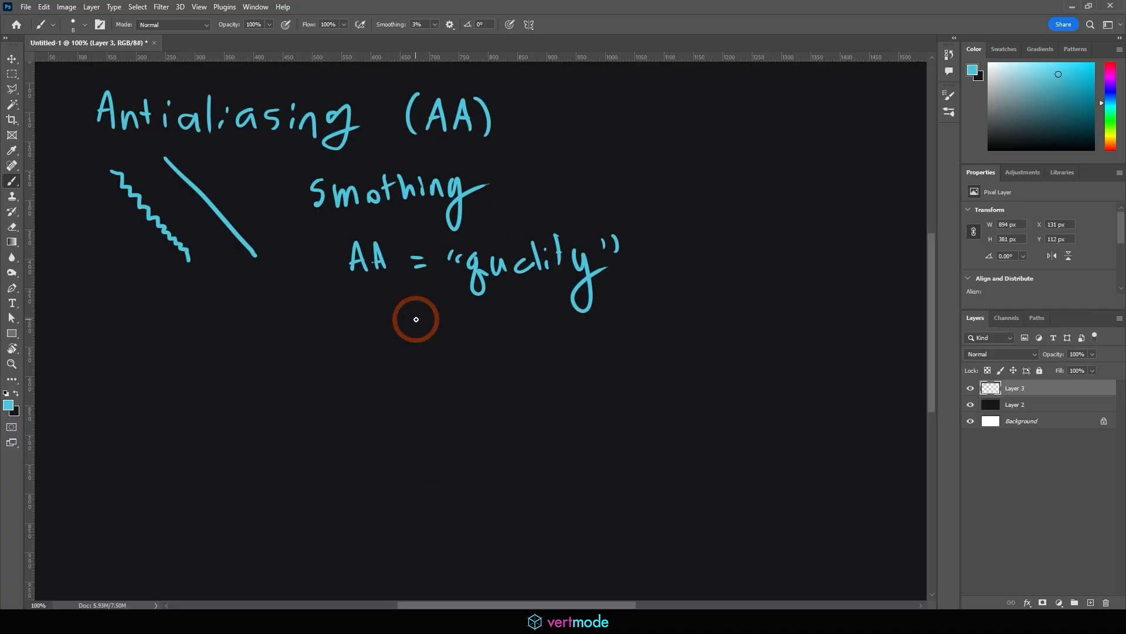
# Switch to Photoshop, hide Layer 3, and handwrite the title "Ambient Occlusion (AO)" in light blue on a new layer
pyautogui.click(971, 388)
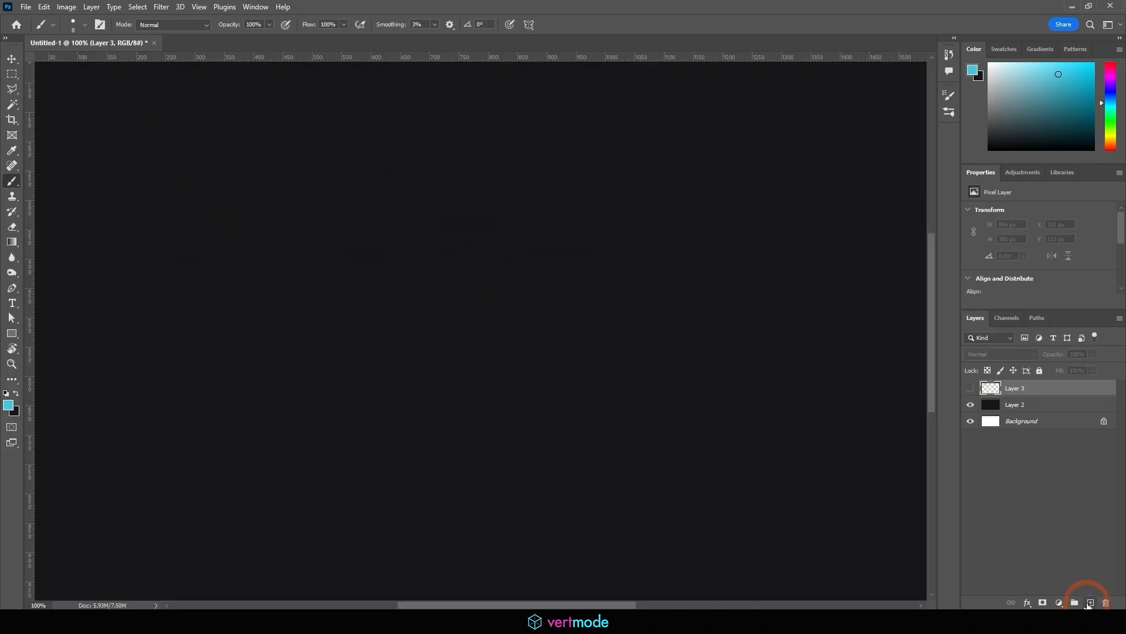
pyautogui.click(1091, 603)
pyautogui.moveTo(83, 122)
pyautogui.mouseDown()
pyautogui.moveTo(98, 105)
pyautogui.moveTo(105, 123)
pyautogui.mouseUp()
pyautogui.moveTo(88, 107); pyautogui.dragTo(99, 105)
pyautogui.moveTo(116, 101)
pyautogui.mouseDown()
pyautogui.moveTo(117, 116)
pyautogui.moveTo(145, 128)
pyautogui.mouseUp()
pyautogui.moveTo(159, 89); pyautogui.dragTo(165, 131)
pyautogui.moveTo(192, 111); pyautogui.dragTo(193, 128)
pyautogui.click(192, 94)
pyautogui.moveTo(207, 119); pyautogui.dragTo(218, 127)
pyautogui.moveTo(227, 111); pyautogui.dragTo(254, 129)
pyautogui.moveTo(271, 89); pyautogui.dragTo(269, 126)
pyautogui.moveTo(249, 107); pyautogui.dragTo(335, 98)
pyautogui.moveTo(355, 109)
pyautogui.mouseDown()
pyautogui.moveTo(345, 117)
pyautogui.moveTo(355, 125)
pyautogui.mouseUp()
pyautogui.moveTo(372, 109); pyautogui.dragTo(383, 124)
pyautogui.moveTo(396, 110)
pyautogui.mouseDown()
pyautogui.moveTo(416, 130)
pyautogui.moveTo(449, 126)
pyautogui.moveTo(465, 110)
pyautogui.mouseUp()
pyautogui.click(447, 100)
pyautogui.moveTo(478, 108)
pyautogui.mouseDown()
pyautogui.moveTo(496, 111)
pyautogui.moveTo(503, 129)
pyautogui.mouseUp()
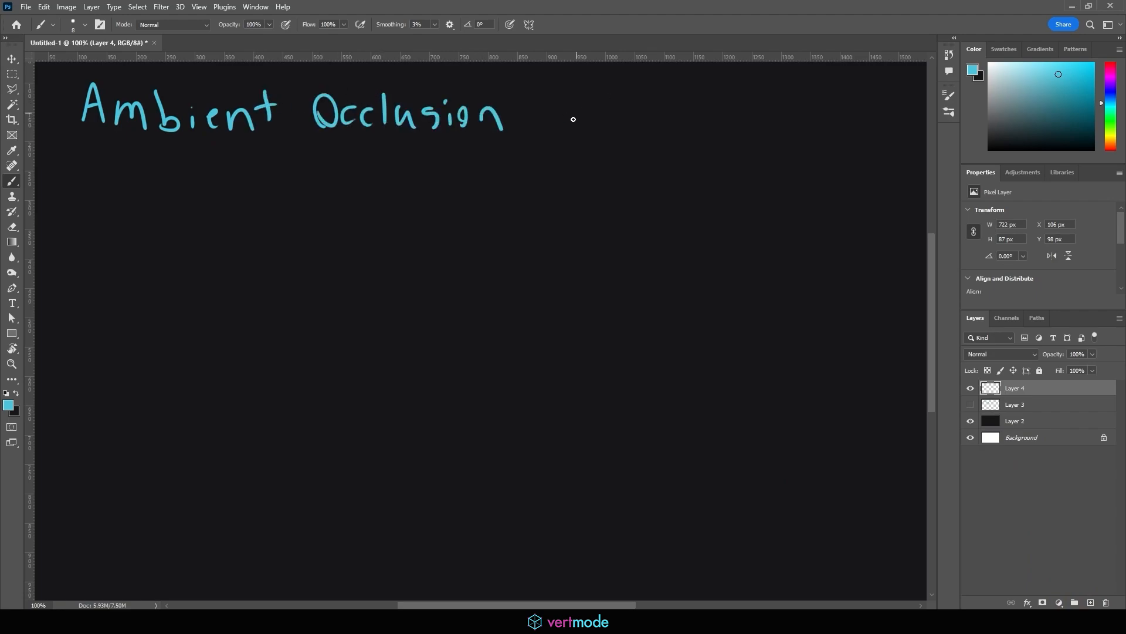
pyautogui.moveTo(581, 86)
pyautogui.mouseDown()
pyautogui.moveTo(578, 128)
pyautogui.moveTo(615, 124)
pyautogui.mouseUp()
pyautogui.moveTo(601, 113); pyautogui.dragTo(648, 129)
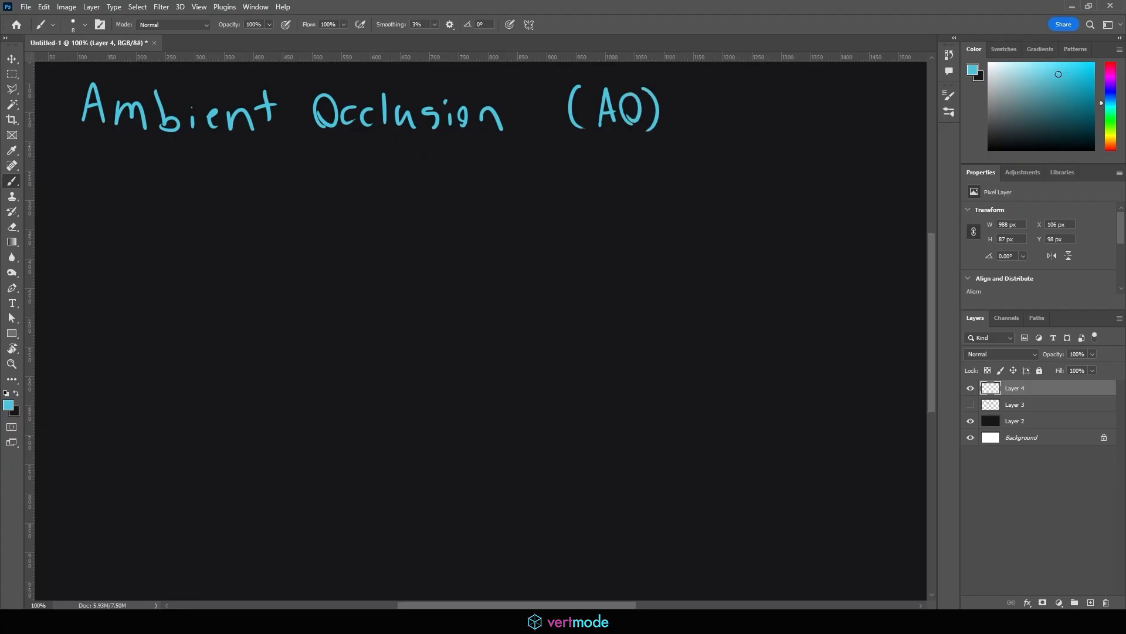
# Switch to Maya and look over the full forest render in the Render View
pyautogui.click(298, 621)
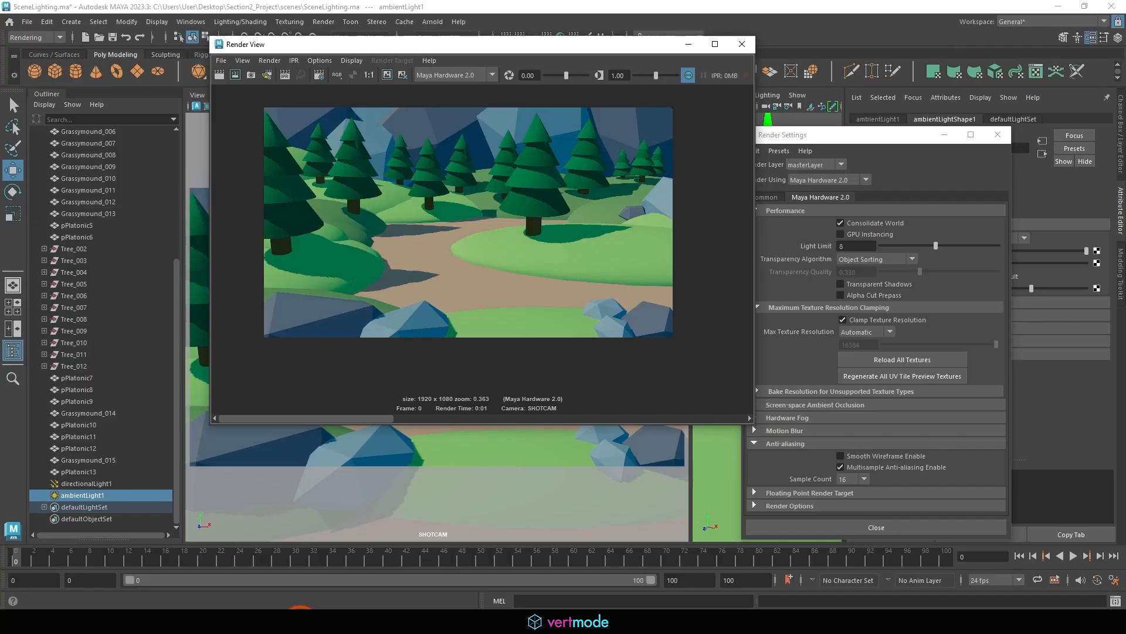
pyautogui.click(475, 286)
pyautogui.keyDown('alt'); pyautogui.moveTo(546, 241); pyautogui.dragTo(498, 154, button='middle'); pyautogui.keyUp('alt')
pyautogui.scroll(-1, 492, 140)
pyautogui.click(528, 126)
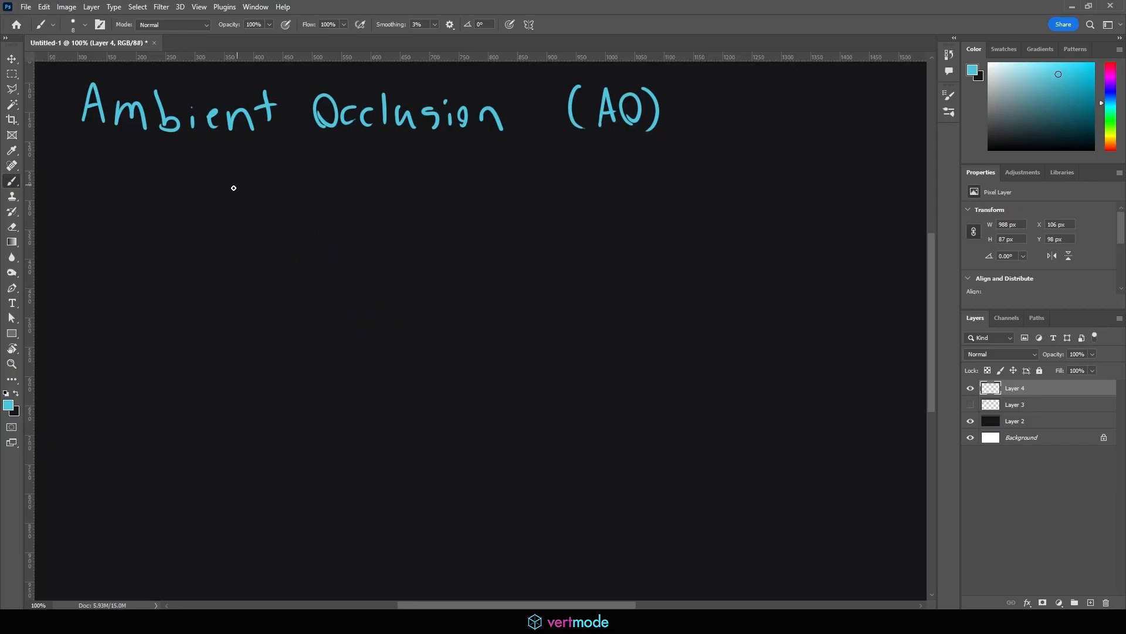
# Switch to Photoshop and sketch a light blue ball with a hatched cast shadow, shading the contact area beneath it more densely
pyautogui.moveTo(237, 291)
pyautogui.mouseDown()
pyautogui.moveTo(270, 223)
pyautogui.moveTo(237, 274)
pyautogui.moveTo(349, 290)
pyautogui.moveTo(246, 299)
pyautogui.moveTo(332, 310)
pyautogui.moveTo(293, 300)
pyautogui.moveTo(350, 292)
pyautogui.moveTo(379, 315)
pyautogui.mouseUp()
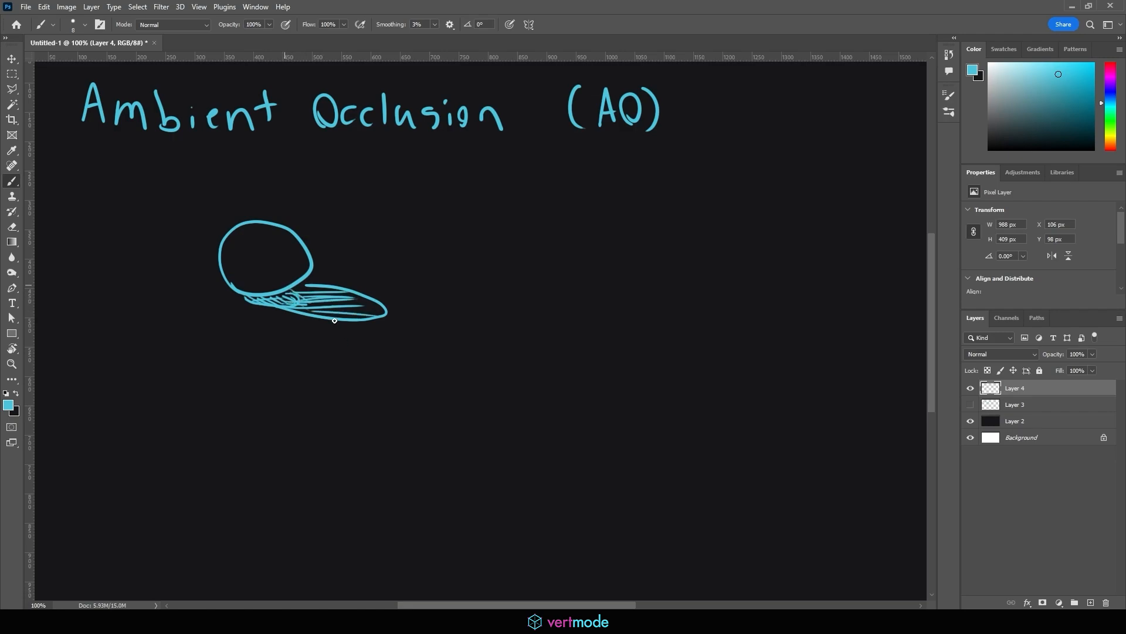
pyautogui.moveTo(316, 293)
pyautogui.mouseDown()
pyautogui.moveTo(337, 312)
pyautogui.moveTo(322, 296)
pyautogui.mouseUp()
pyautogui.moveTo(334, 298); pyautogui.dragTo(357, 312)
pyautogui.moveTo(239, 284)
pyautogui.mouseDown()
pyautogui.moveTo(284, 293)
pyautogui.moveTo(260, 294)
pyautogui.moveTo(292, 281)
pyautogui.mouseUp()
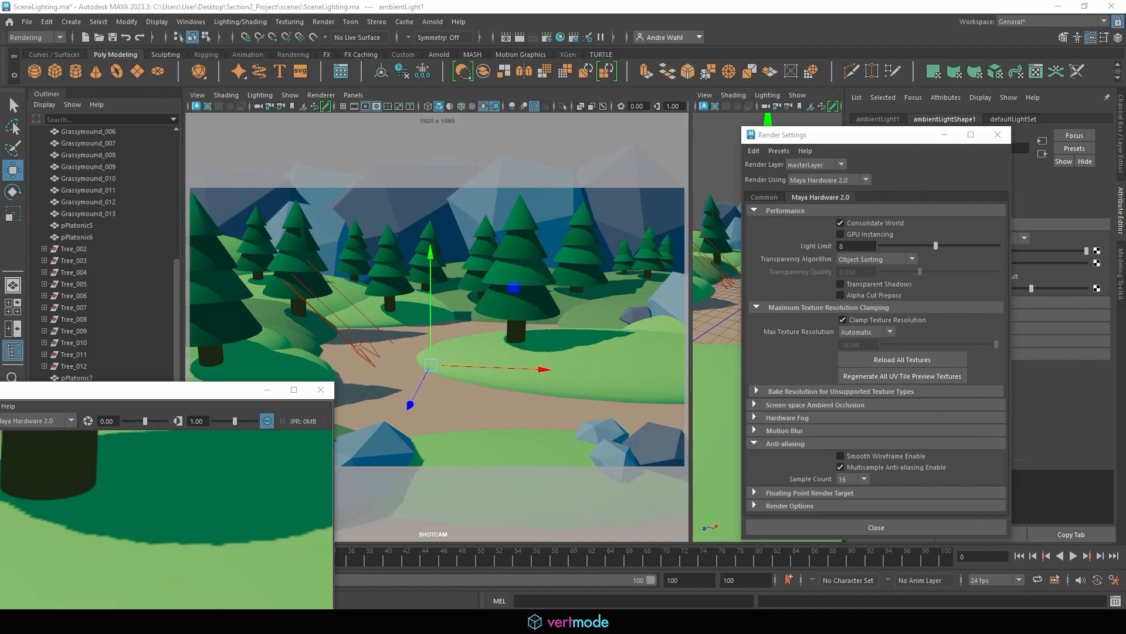
# Switch to Maya and turn on screen-space ambient occlusion for the SHOTCAM viewport
pyautogui.click(512, 106)
pyautogui.click(497, 106)
pyautogui.click(512, 107)
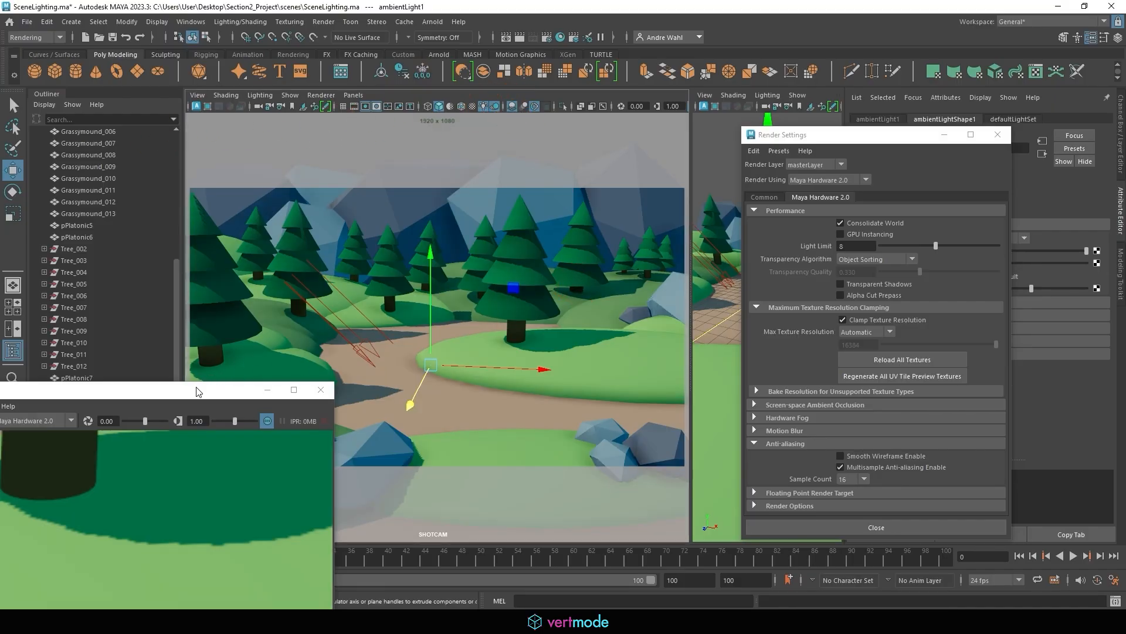
# Bring the Render View back over the viewport and render the forest again with ambient occlusion
pyautogui.moveTo(196, 392); pyautogui.dragTo(618, 57)
pyautogui.scroll(-1, 534, 159)
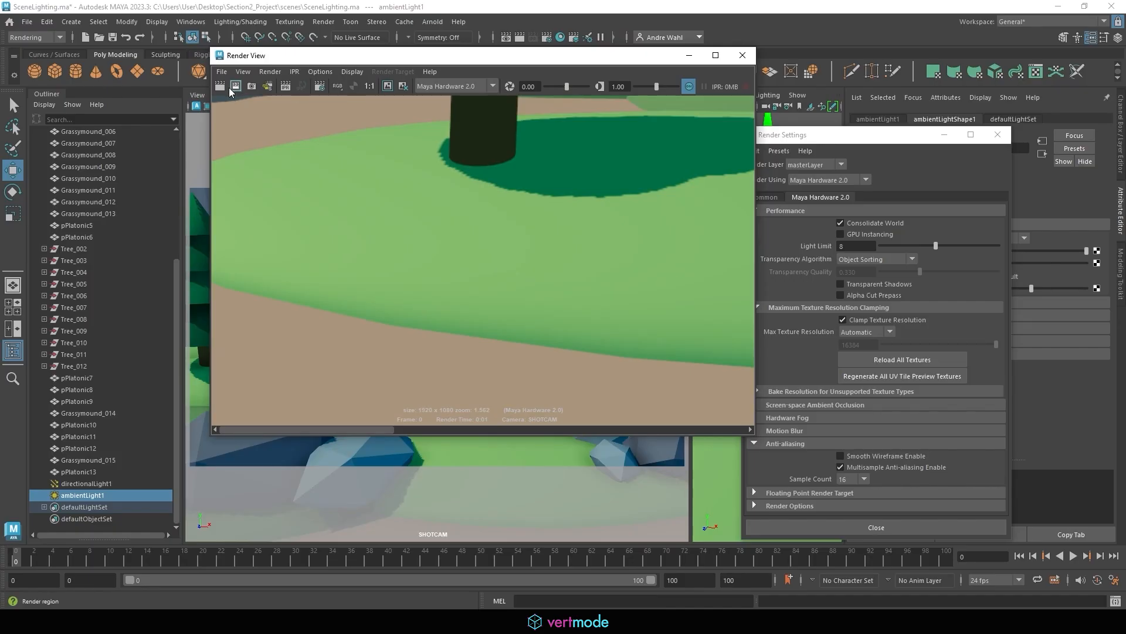
pyautogui.click(495, 159)
pyautogui.scroll(2, 565, 237)
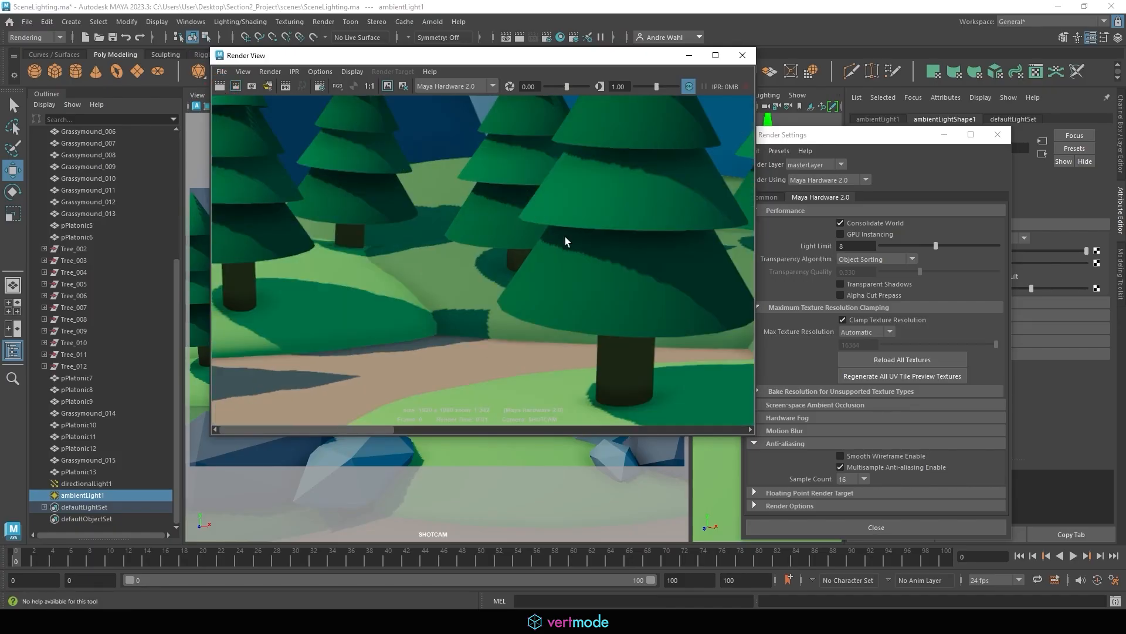
# Compare the large tree's trunk base and the path shadows between the ambient occlusion render and the stored render
pyautogui.scroll(2, 581, 276)
pyautogui.scroll(-3, 566, 312)
pyautogui.scroll(2, 575, 284)
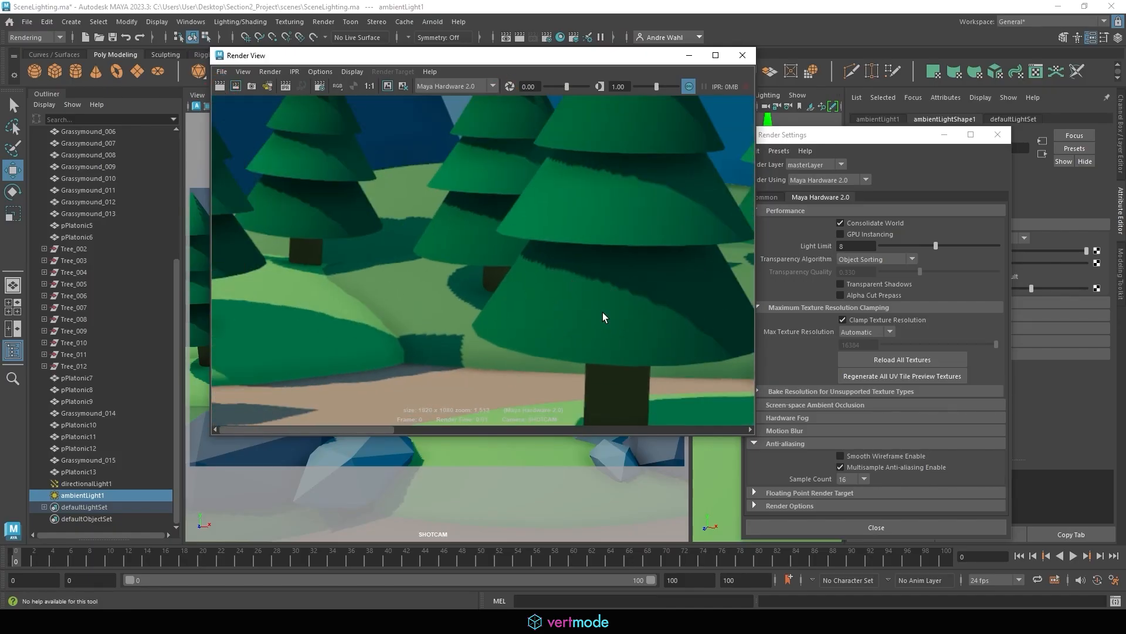
pyautogui.moveTo(563, 311); pyautogui.dragTo(604, 291, button='middle')
pyautogui.scroll(2, 604, 291)
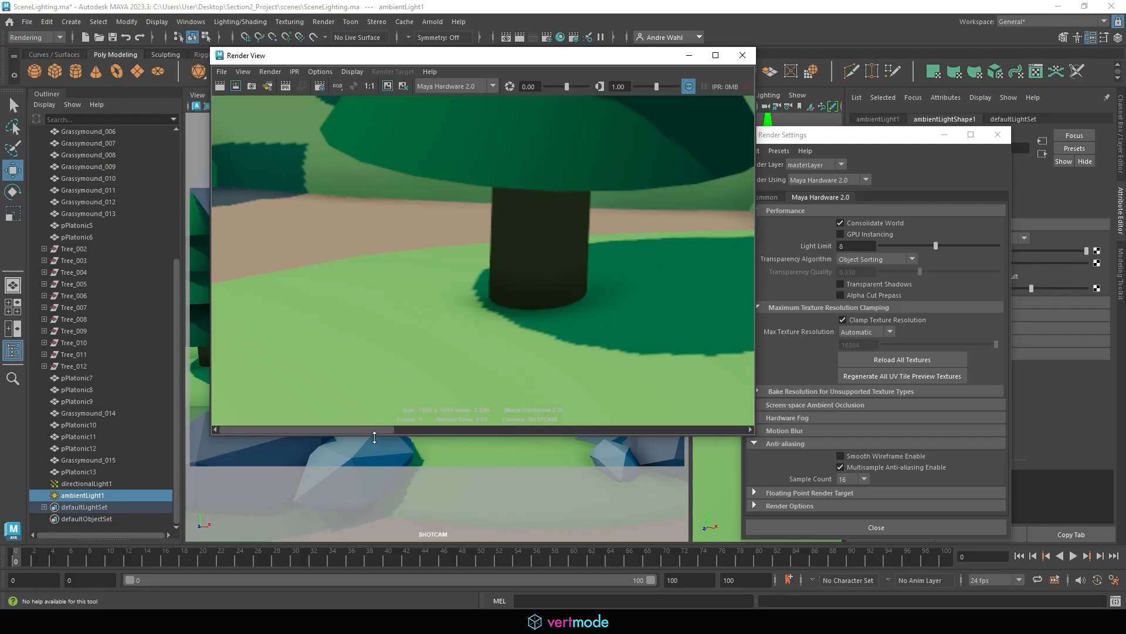
pyautogui.moveTo(391, 431); pyautogui.dragTo(540, 430)
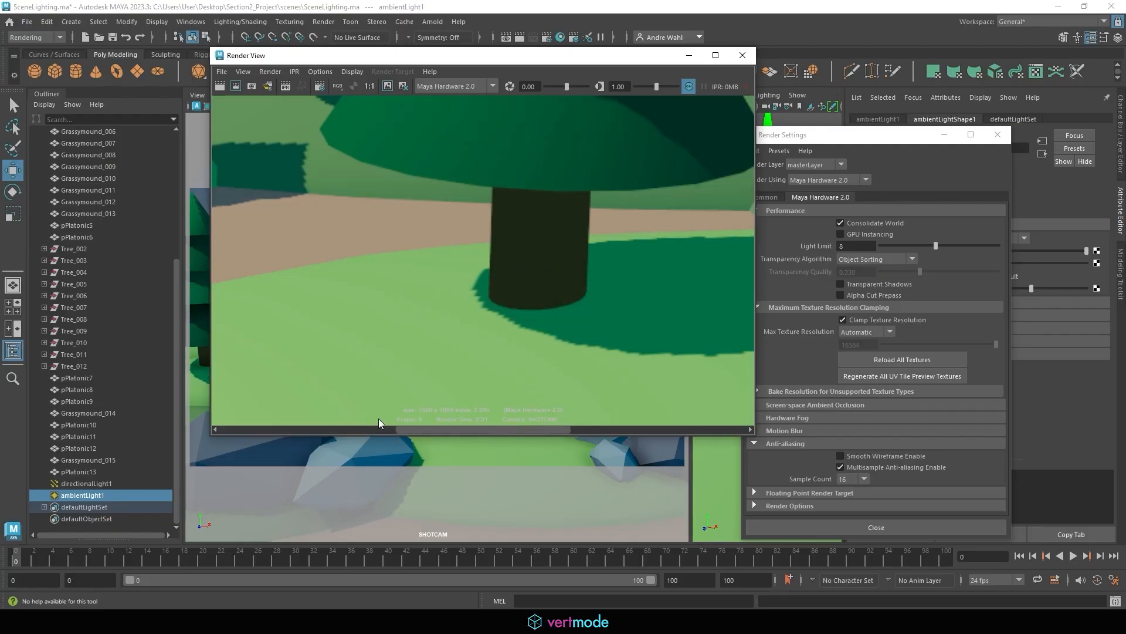
pyautogui.scroll(-6, 513, 273)
pyautogui.moveTo(526, 270); pyautogui.dragTo(570, 253, button='middle')
pyautogui.scroll(6, 544, 266)
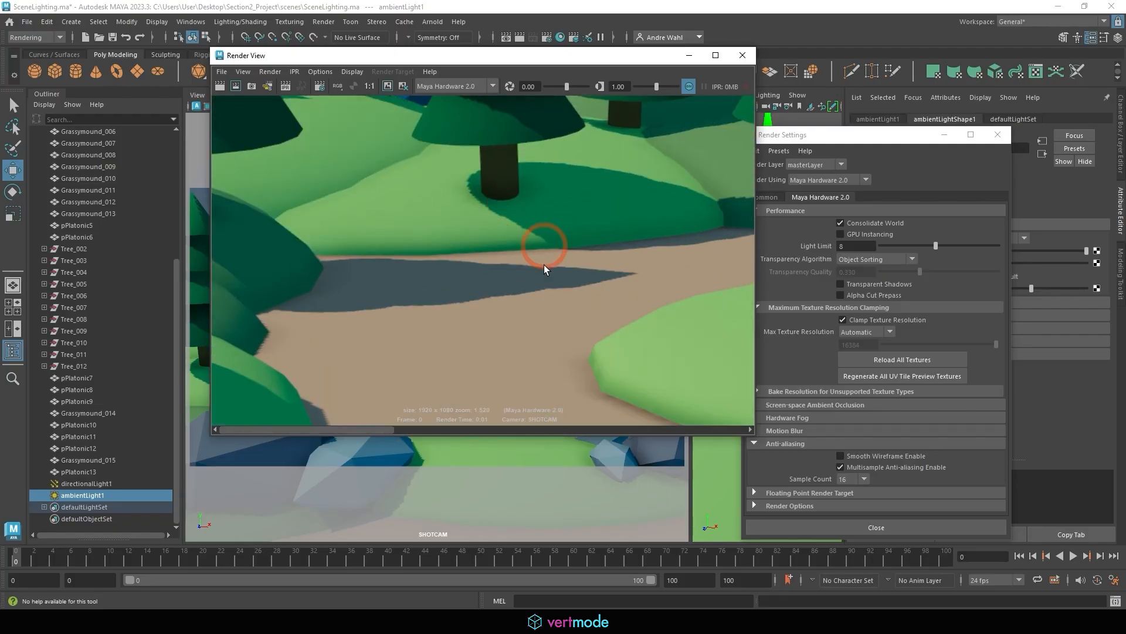
pyautogui.moveTo(313, 432); pyautogui.dragTo(467, 420)
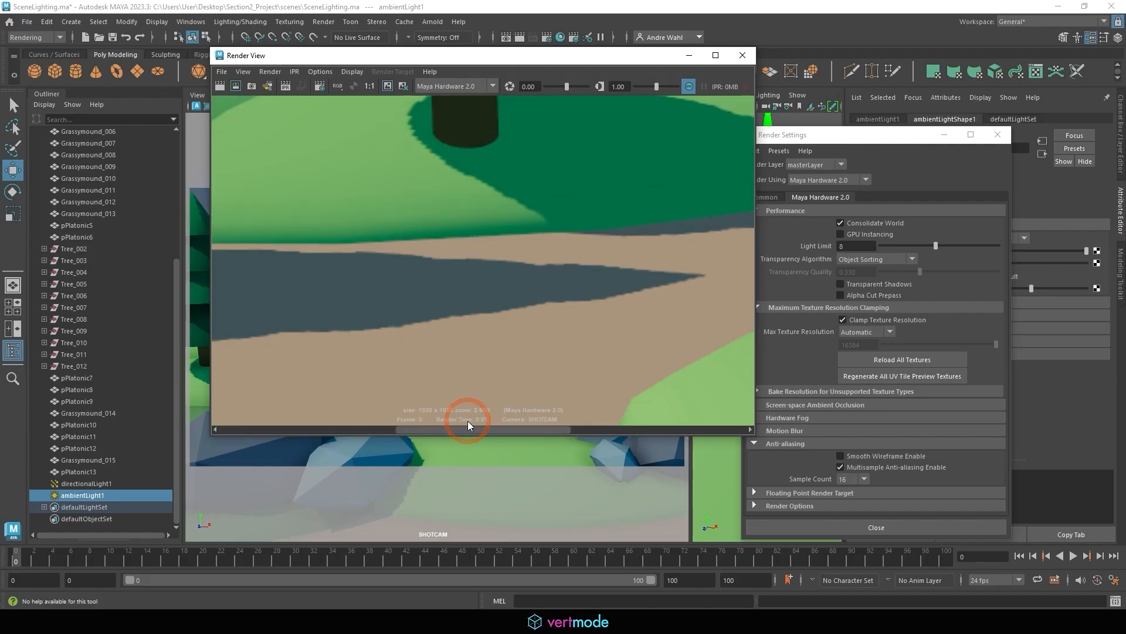
# Compare the background trees and mountain rocks between the ambient occlusion render and the stored render
pyautogui.scroll(-3, 497, 208)
pyautogui.scroll(-3, 497, 209)
pyautogui.moveTo(497, 208); pyautogui.dragTo(423, 271, button='middle')
pyautogui.scroll(4, 470, 302)
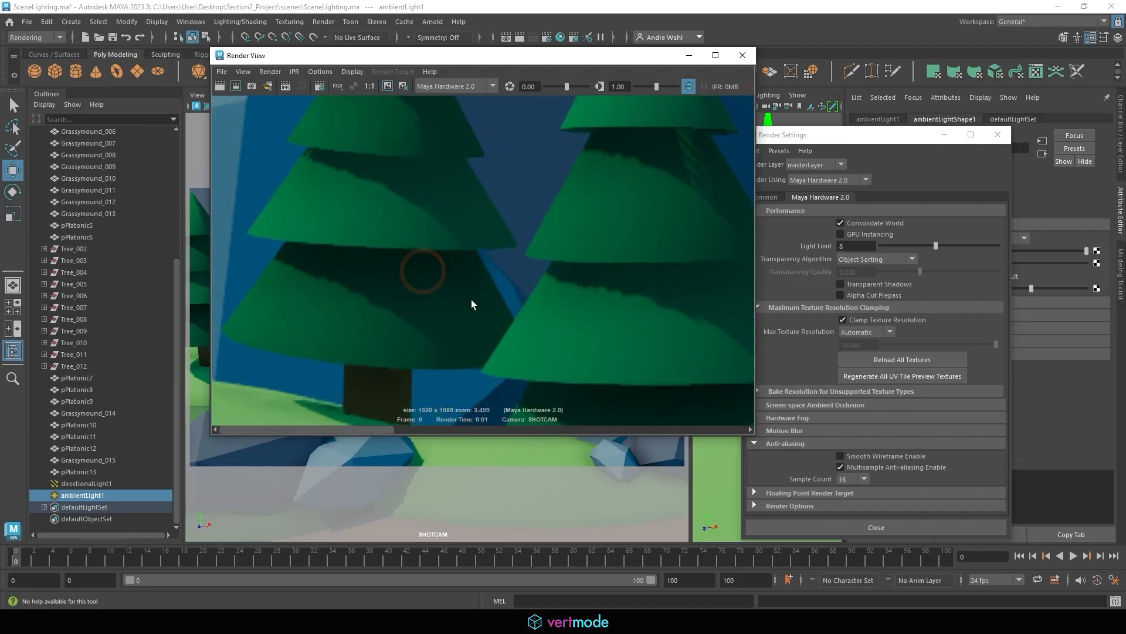
pyautogui.moveTo(542, 312); pyautogui.dragTo(541, 364, button='middle')
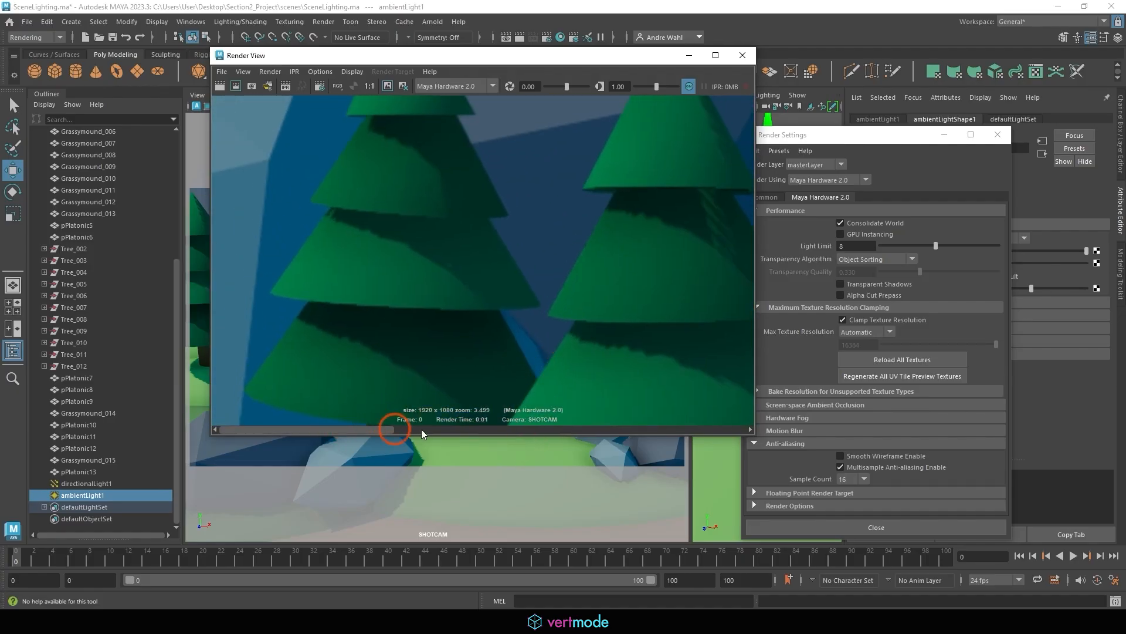
pyautogui.moveTo(421, 433); pyautogui.dragTo(393, 424)
pyautogui.scroll(-7, 500, 262)
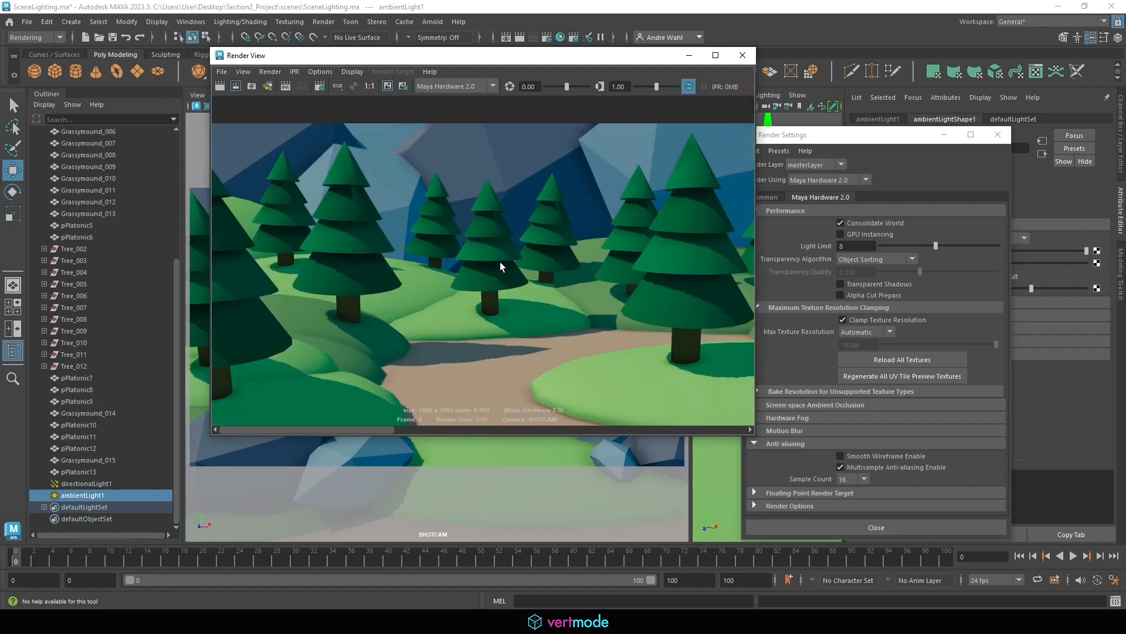
pyautogui.moveTo(500, 263); pyautogui.dragTo(454, 263, button='middle')
pyautogui.scroll(4, 414, 372)
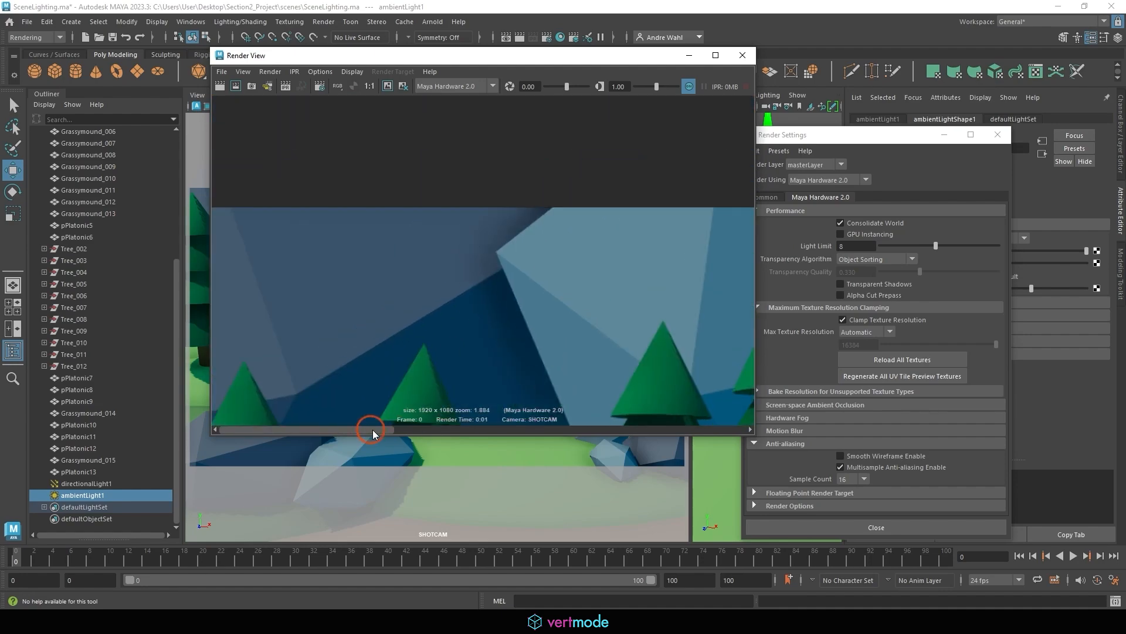
pyautogui.click(481, 429)
pyautogui.click(392, 428)
# Compare the foreground rocks with the stored render, view the whole image, and minimize the Render View
pyautogui.scroll(-6, 483, 259)
pyautogui.moveTo(484, 259); pyautogui.dragTo(464, 291, button='middle')
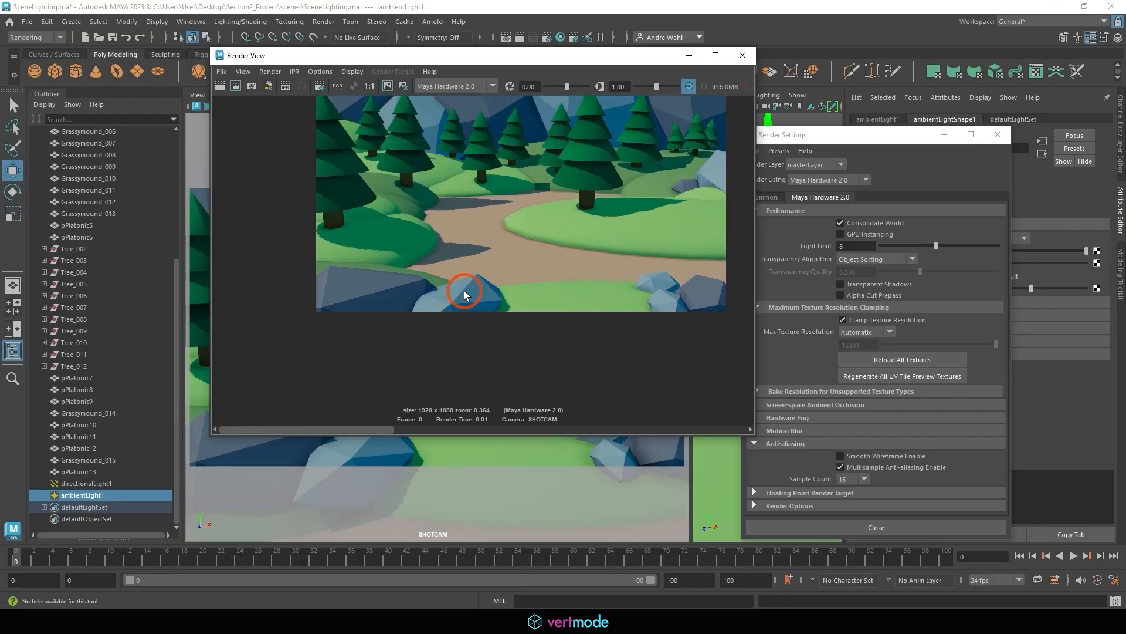
pyautogui.scroll(4, 463, 291)
pyautogui.click(479, 433)
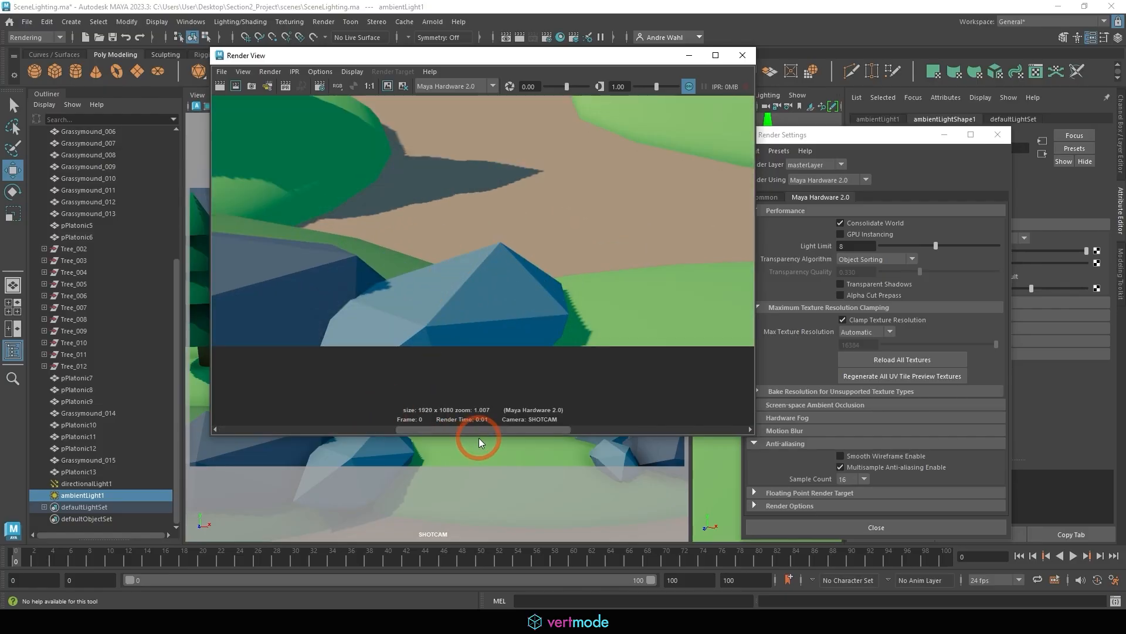
pyautogui.scroll(-5, 674, 226)
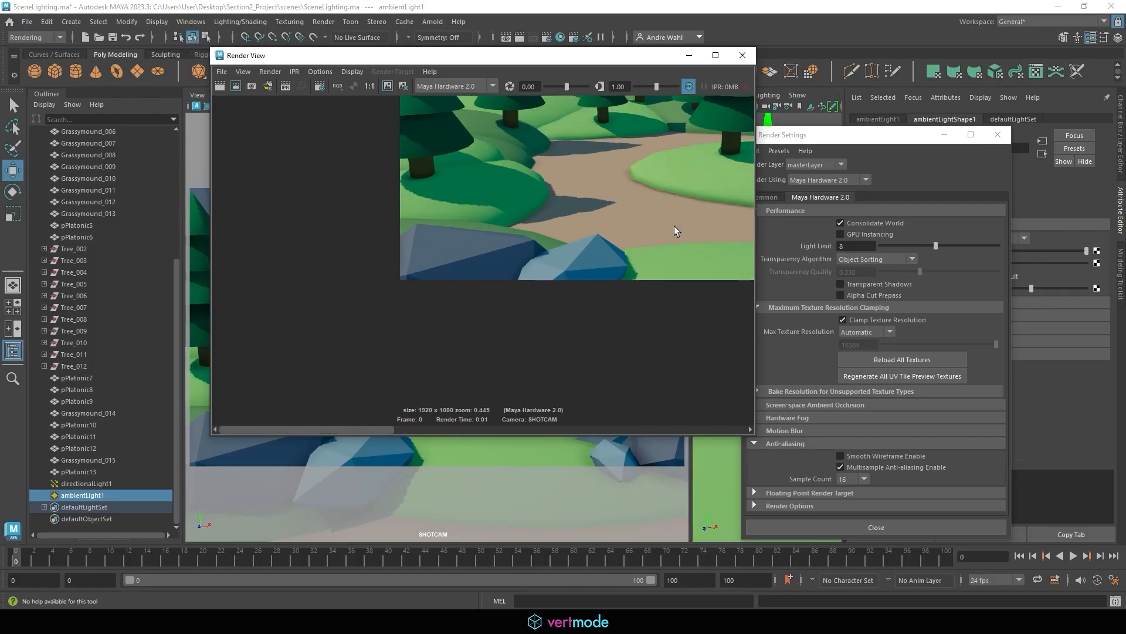
pyautogui.keyDown('alt'); pyautogui.moveTo(567, 211); pyautogui.dragTo(539, 213, button='middle'); pyautogui.keyUp('alt')
pyautogui.scroll(1, 543, 239)
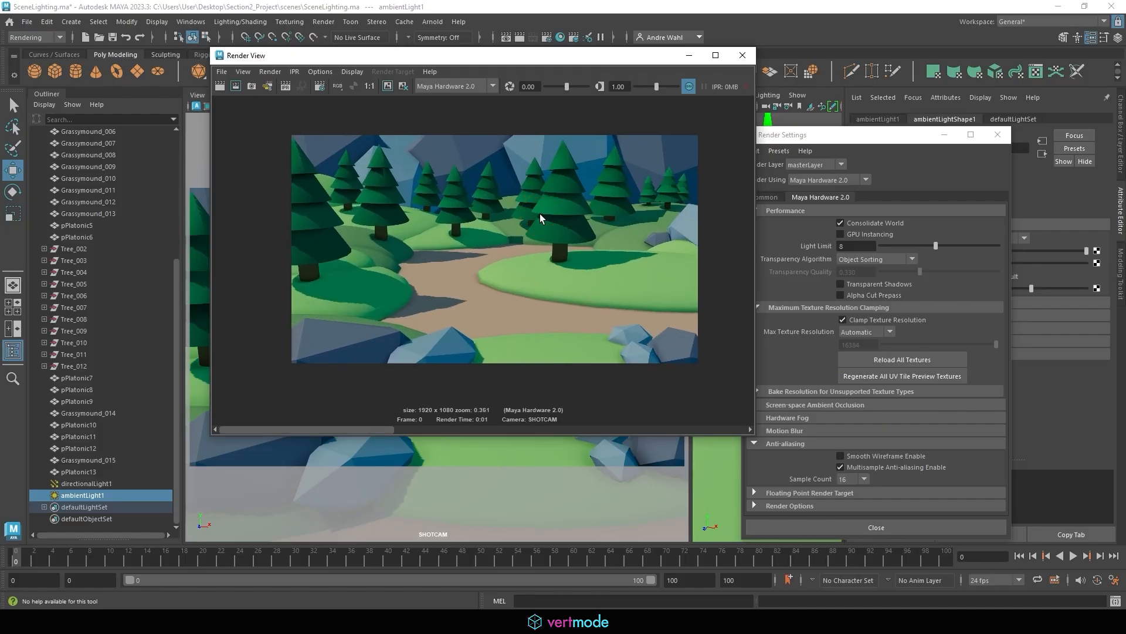
pyautogui.click(689, 54)
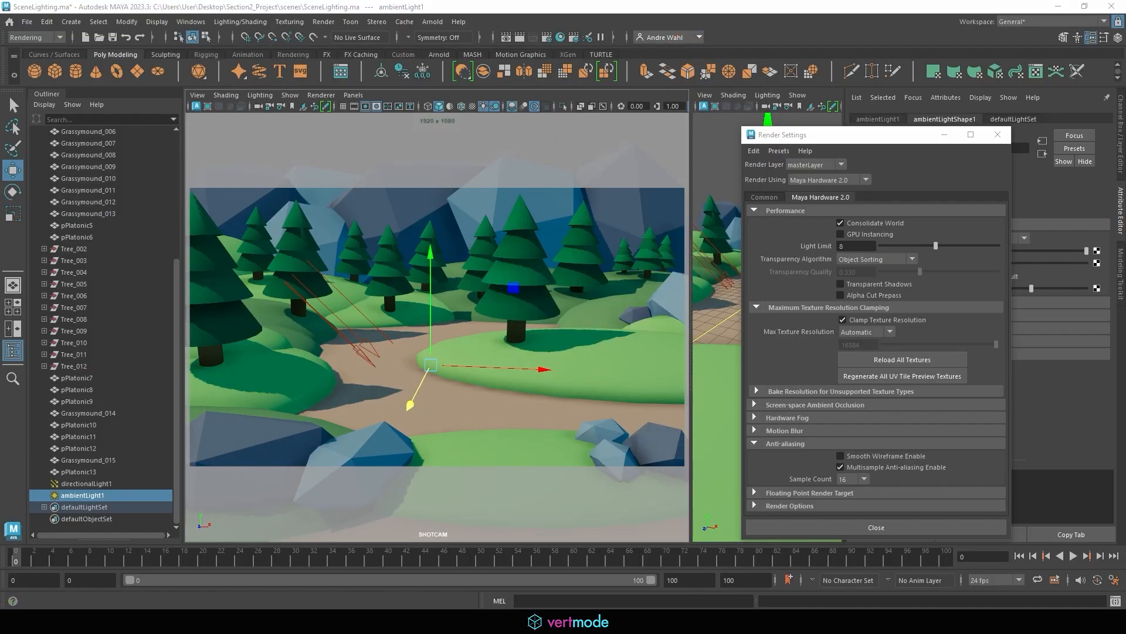
# Set Filter Radius to 32 and Samples to 32 under Screen-space Ambient Occlusion in the Maya Hardware 2.0 render settings
pyautogui.moveTo(833, 218)
pyautogui.mouseDown()
pyautogui.moveTo(855, 189)
pyautogui.moveTo(809, 221)
pyautogui.mouseUp()
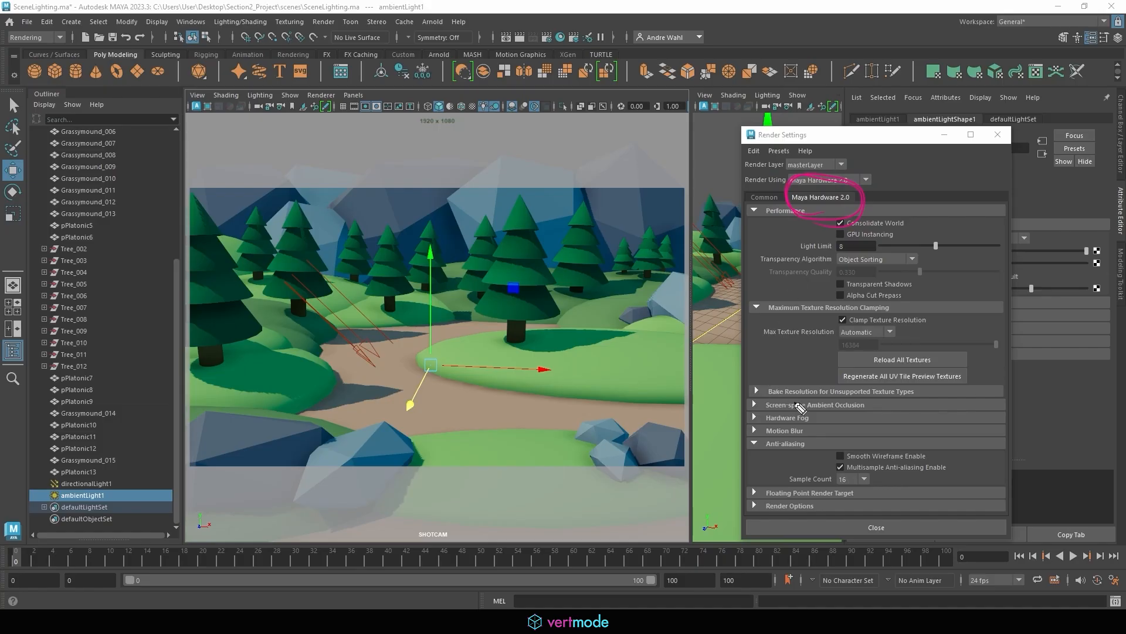
pyautogui.moveTo(756, 390)
pyautogui.mouseDown()
pyautogui.moveTo(866, 411)
pyautogui.moveTo(769, 385)
pyautogui.mouseUp()
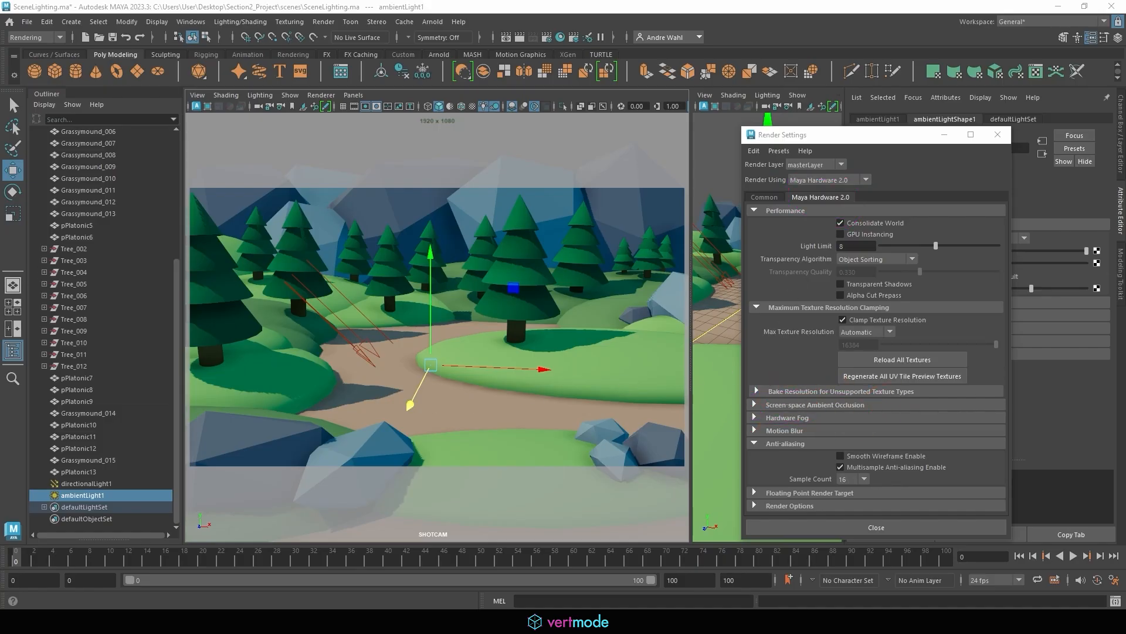
pyautogui.click(757, 404)
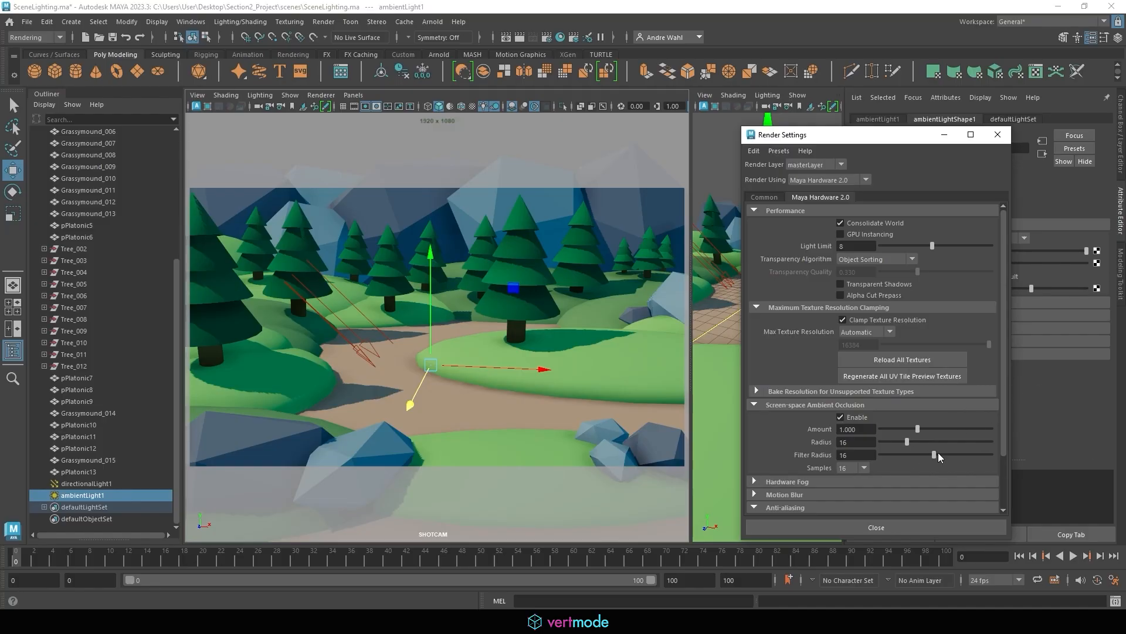
pyautogui.moveTo(937, 454); pyautogui.dragTo(1031, 456)
pyautogui.click(861, 469)
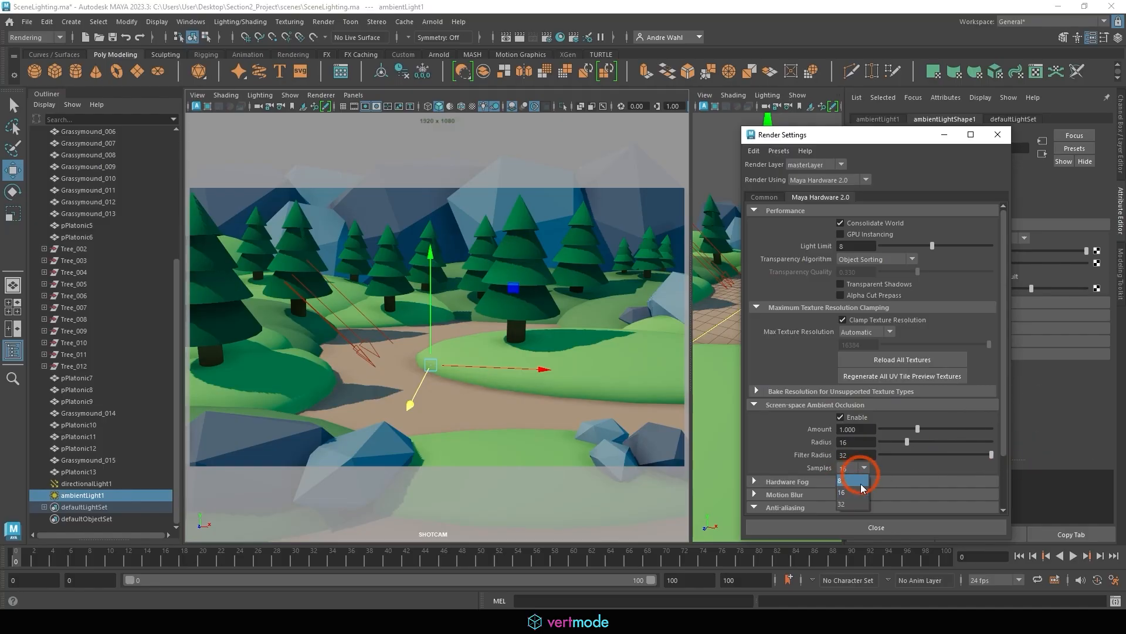
pyautogui.click(850, 504)
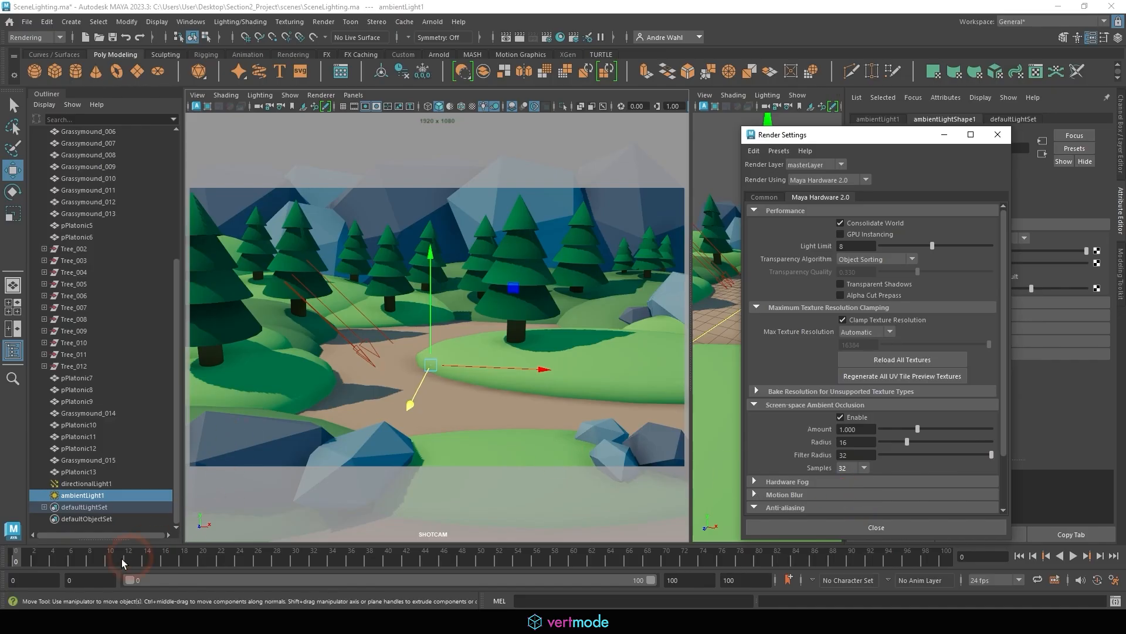
# Render the current frame with the new ambient occlusion settings and examine the shading around the large tree's trunk
pyautogui.click(520, 37)
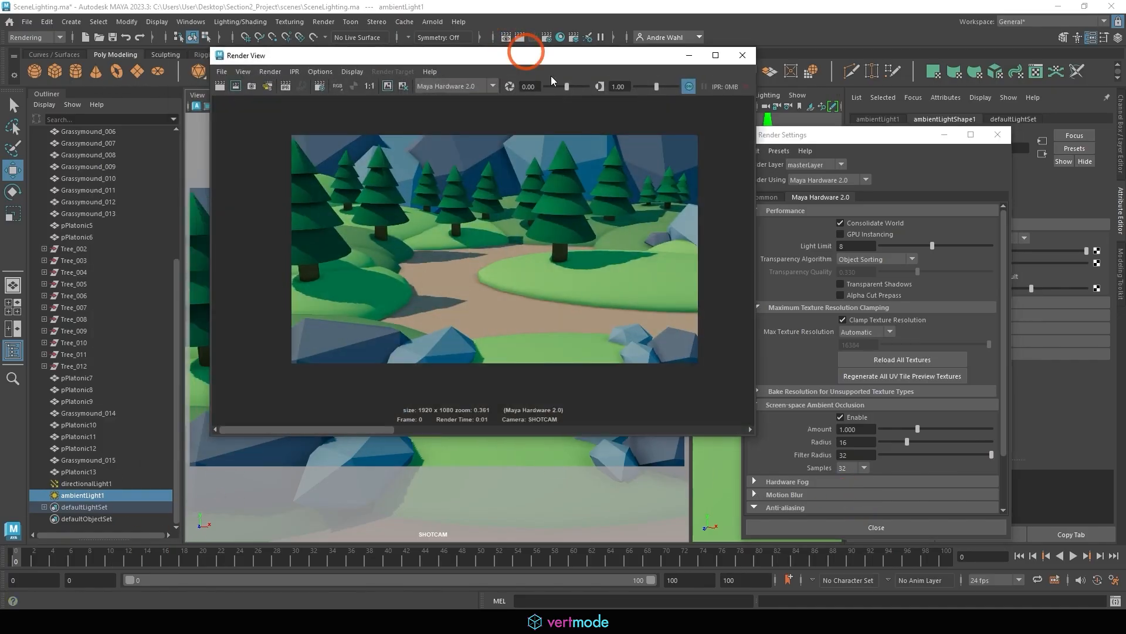
pyautogui.scroll(5, 558, 234)
pyautogui.click(566, 186)
pyautogui.click(200, 69)
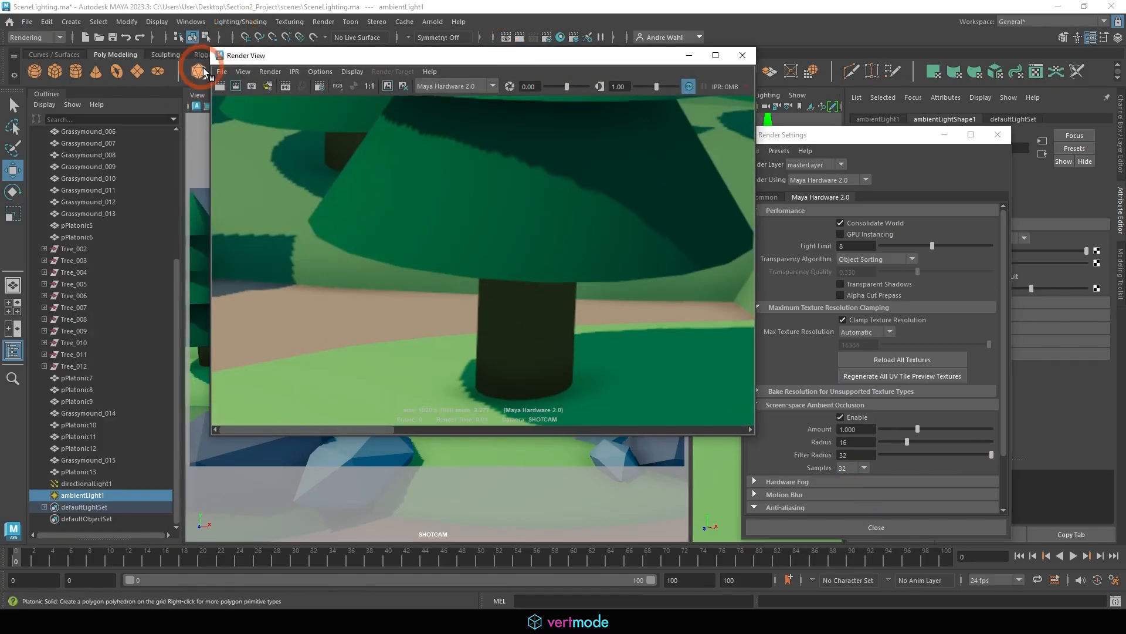
pyautogui.click(519, 287)
pyautogui.scroll(-4, 518, 288)
pyautogui.scroll(3, 523, 287)
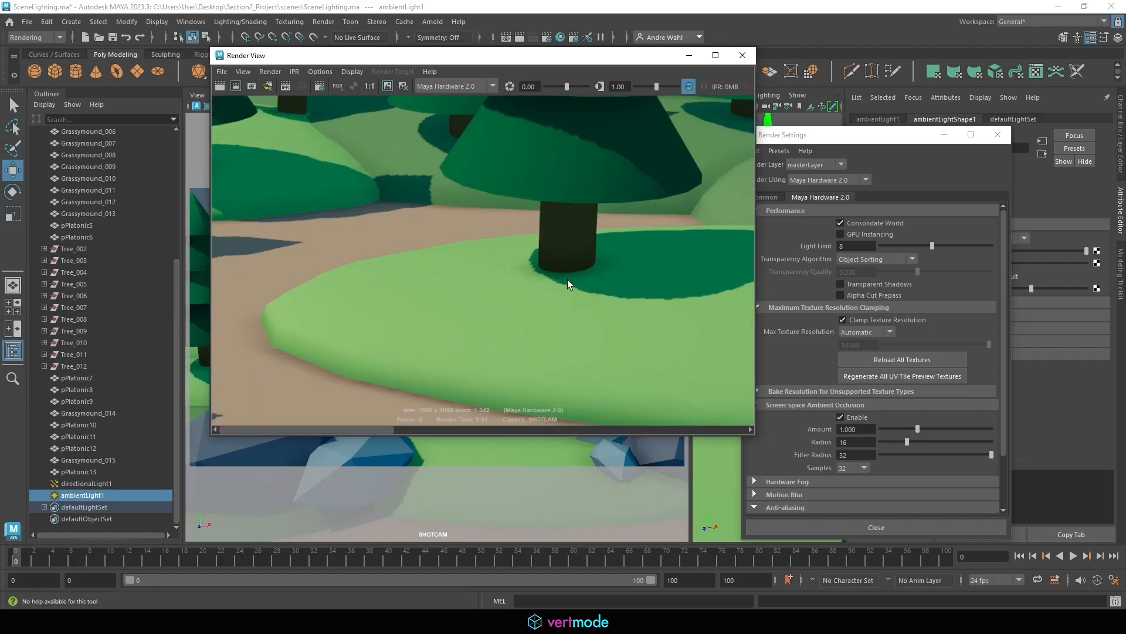
pyautogui.scroll(2, 568, 282)
pyautogui.scroll(-4, 646, 268)
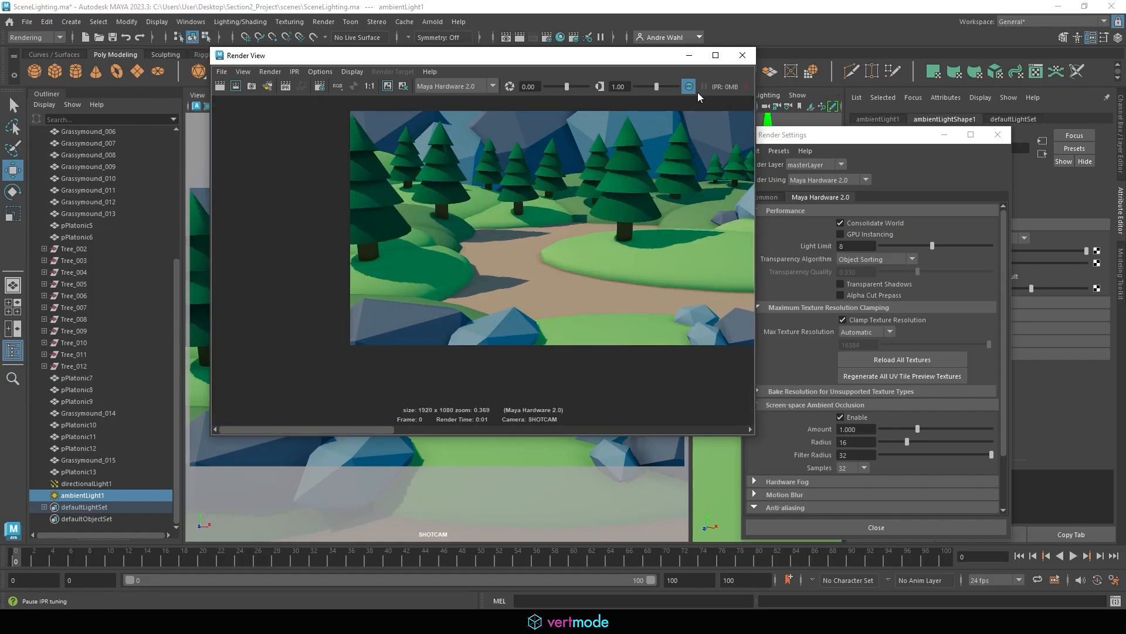
# Move the Render View clear of the viewport controls and turn off the viewport's screen-space ambient occlusion
pyautogui.moveTo(537, 55); pyautogui.dragTo(535, 182)
pyautogui.click(512, 111)
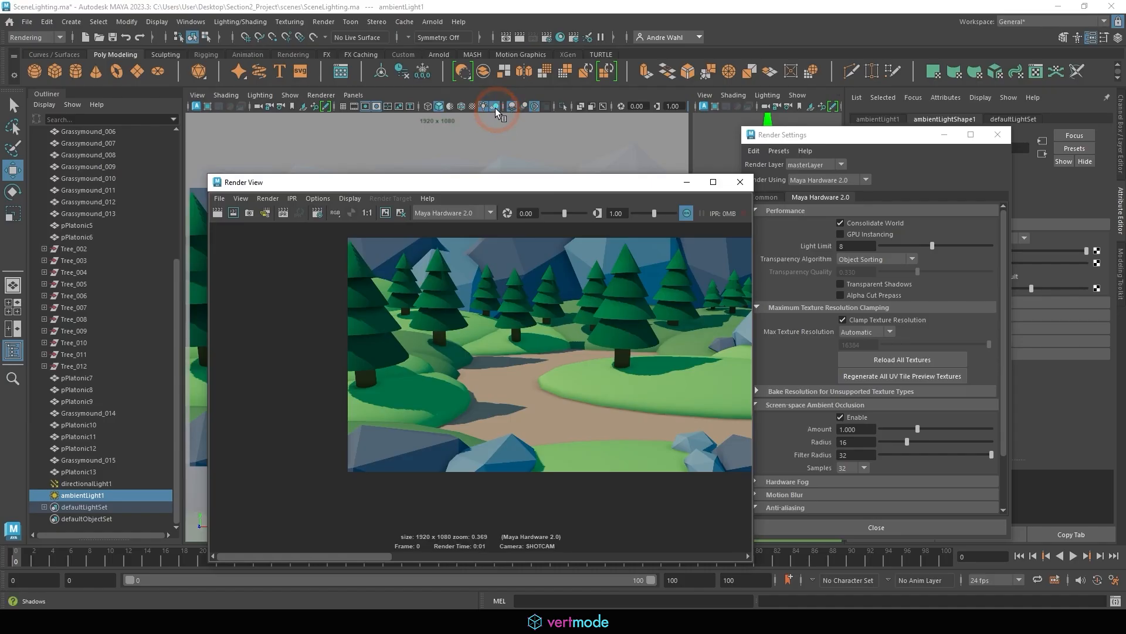
pyautogui.click(512, 108)
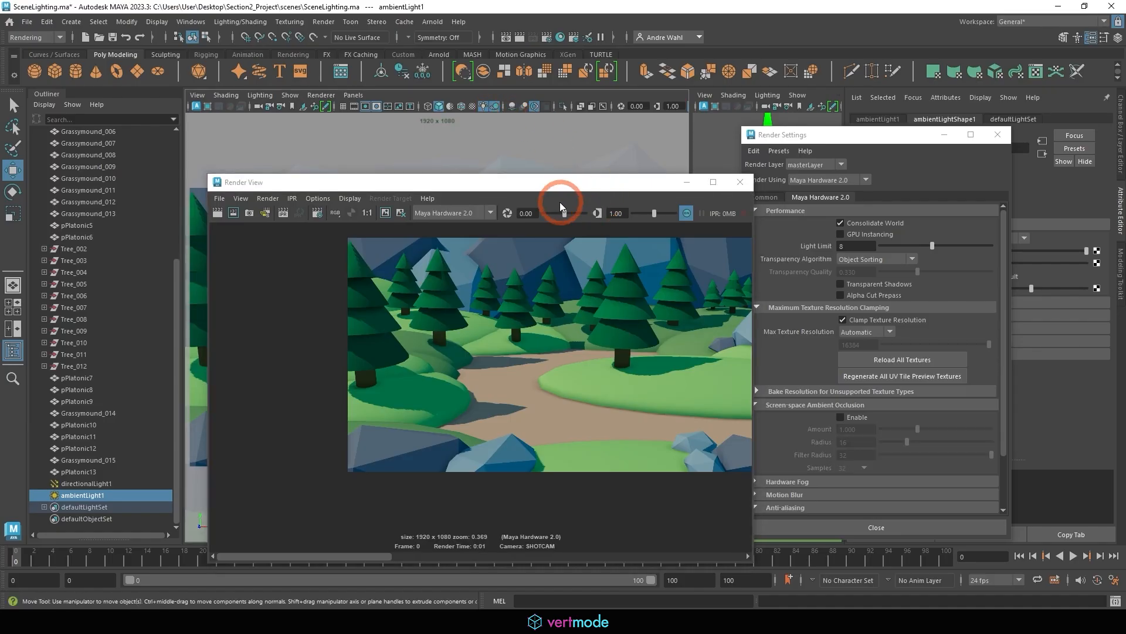
# Move the Render View clear of the render settings and centre the whole forest render in it
pyautogui.moveTo(557, 182); pyautogui.dragTo(509, 81)
pyautogui.scroll(-2, 522, 258)
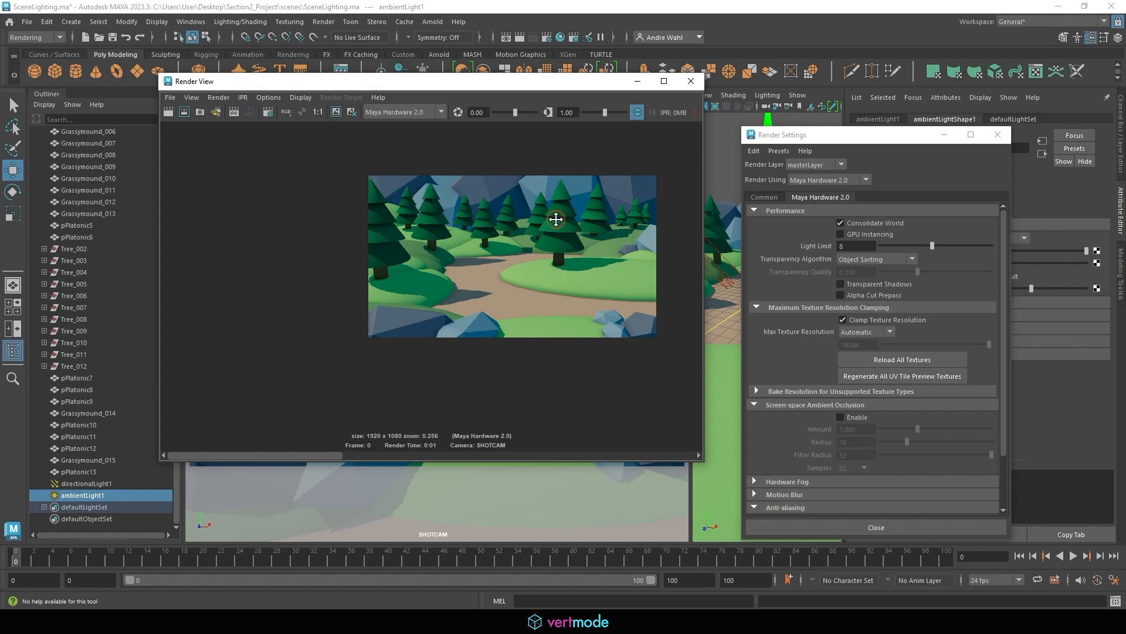
pyautogui.keyDown('alt'); pyautogui.moveTo(560, 220); pyautogui.dragTo(506, 225, button='middle'); pyautogui.keyUp('alt')
pyautogui.scroll(3, 495, 221)
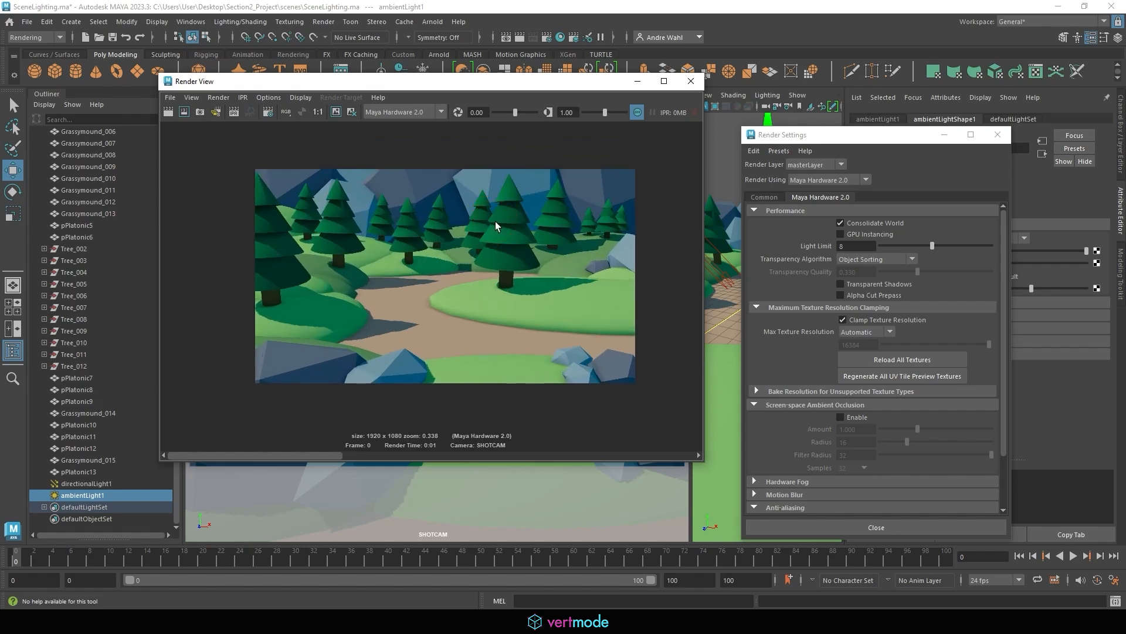
# Start saving the rendered image, enlarge the save dialog, and mark the Color Managed Image - View Transform save mode with a handwritten note
pyautogui.click(171, 98)
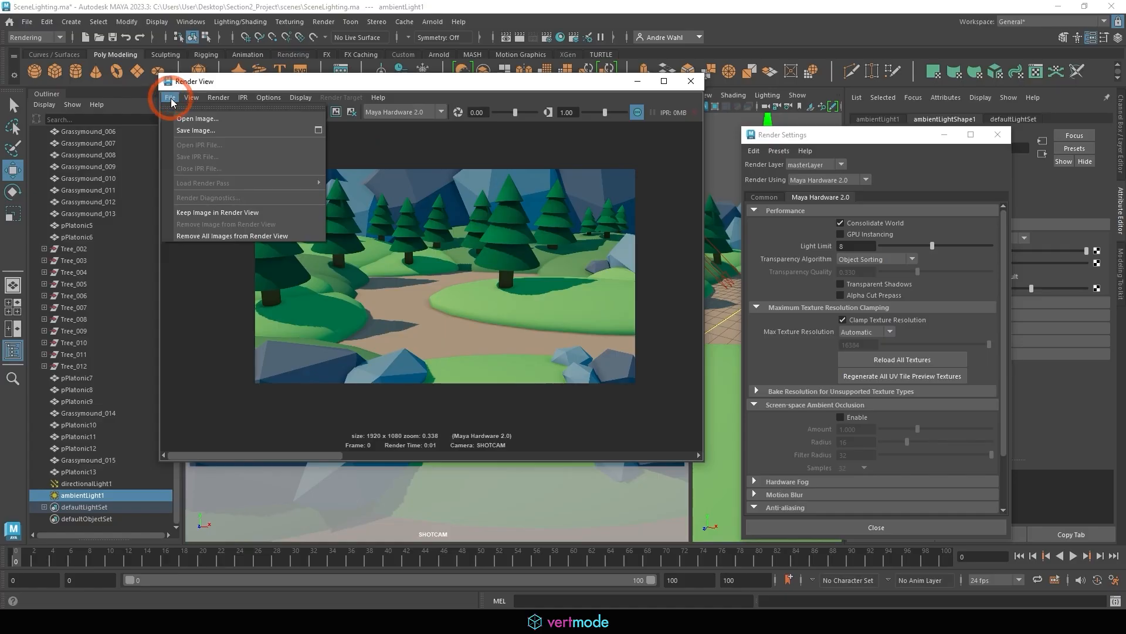
pyautogui.click(184, 131)
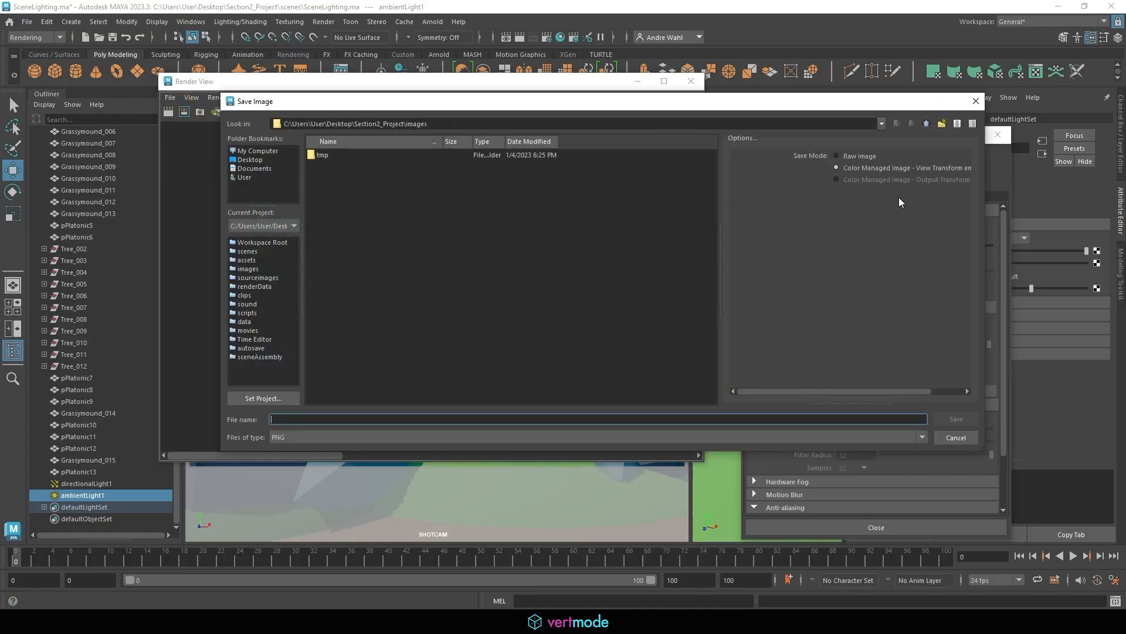
pyautogui.moveTo(985, 227); pyautogui.dragTo(1047, 229)
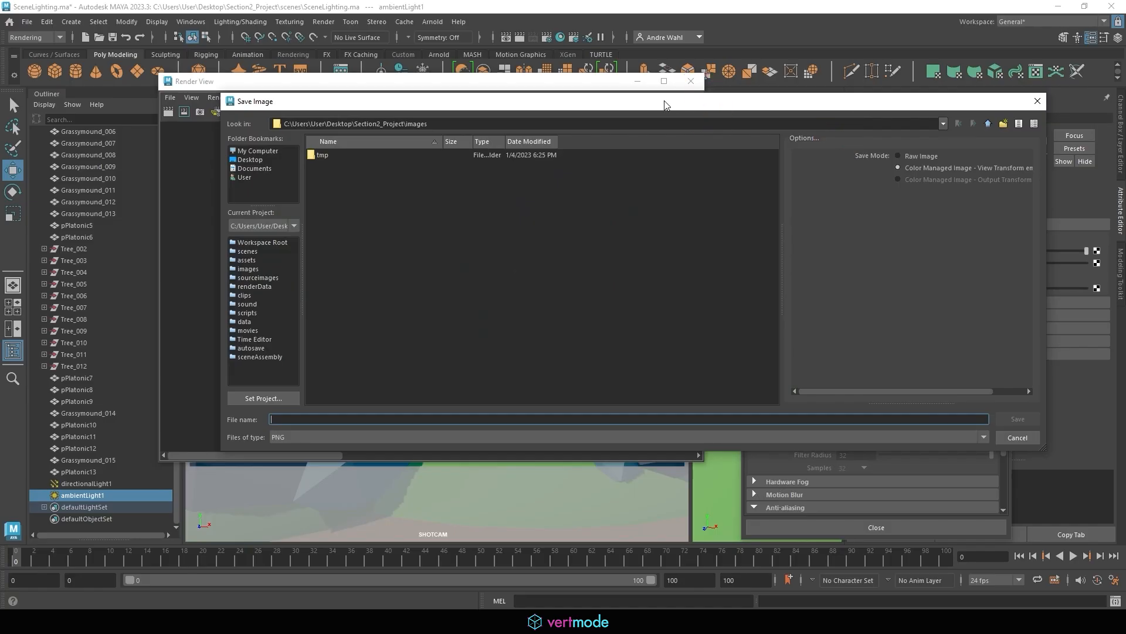
pyautogui.moveTo(664, 100); pyautogui.dragTo(481, 99)
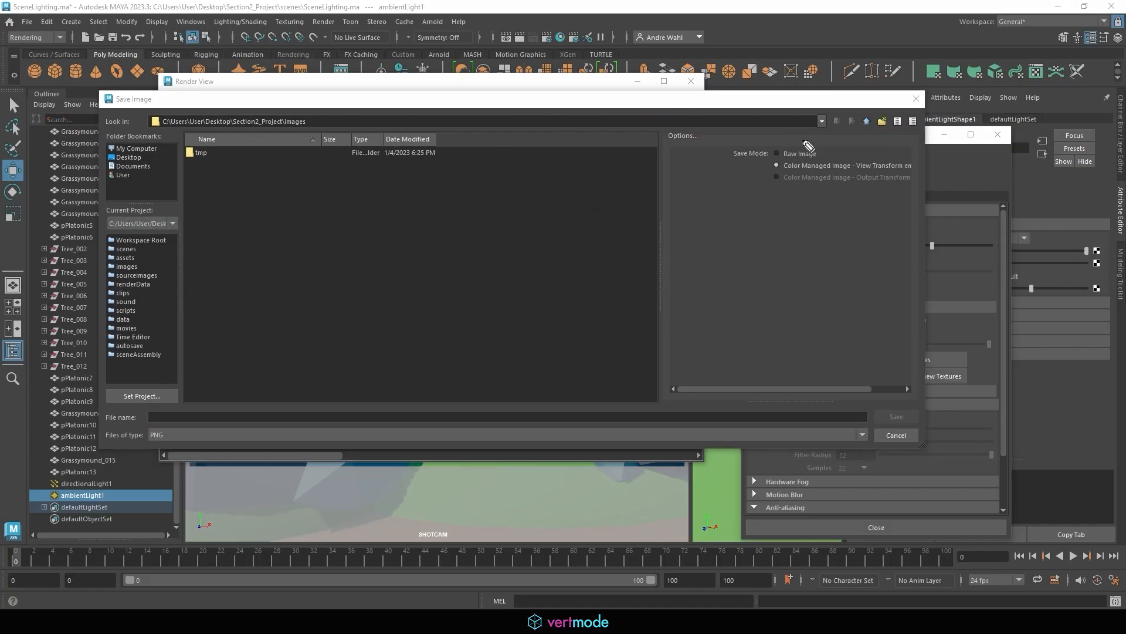
pyautogui.moveTo(765, 154)
pyautogui.mouseDown()
pyautogui.moveTo(770, 171)
pyautogui.moveTo(872, 184)
pyautogui.moveTo(911, 171)
pyautogui.moveTo(772, 159)
pyautogui.moveTo(770, 188)
pyautogui.moveTo(756, 191)
pyautogui.moveTo(778, 177)
pyautogui.moveTo(737, 176)
pyautogui.moveTo(749, 166)
pyautogui.moveTo(782, 196)
pyautogui.moveTo(773, 171)
pyautogui.mouseUp()
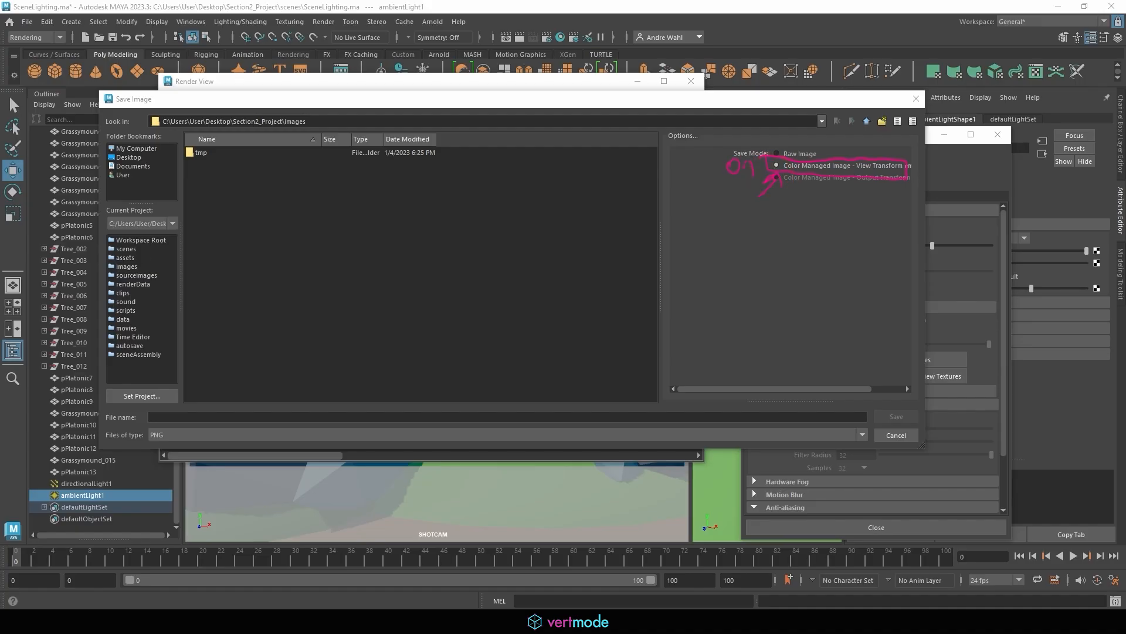
# Save the render as a PNG named Section2_Project_Render in the project's images folder
pyautogui.click(157, 417)
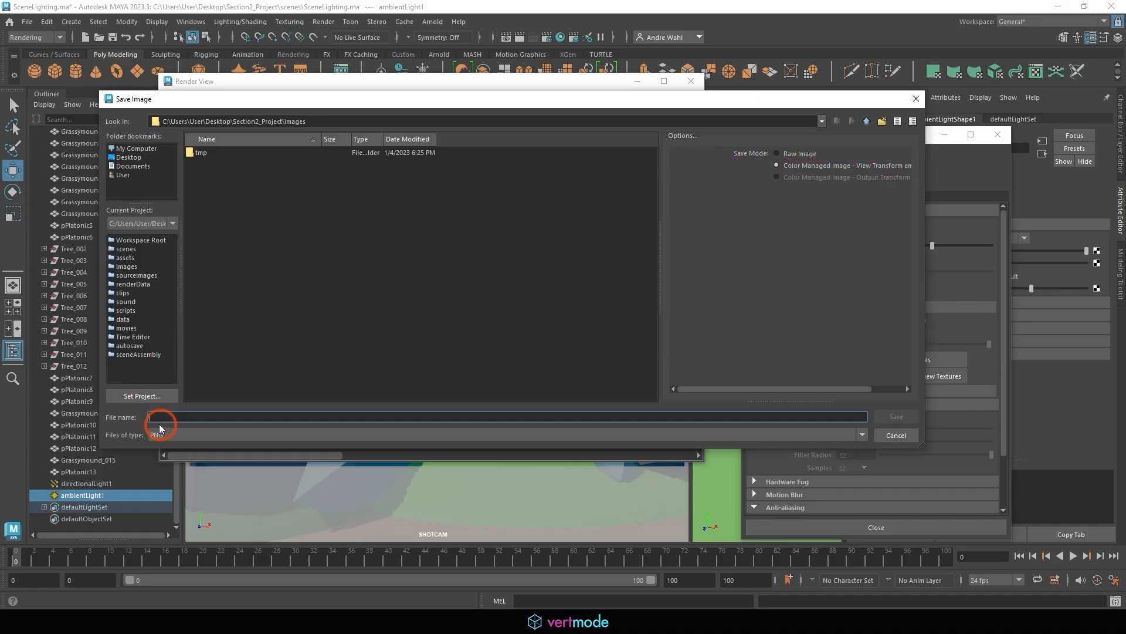
pyautogui.write('Section2_Project_Render')
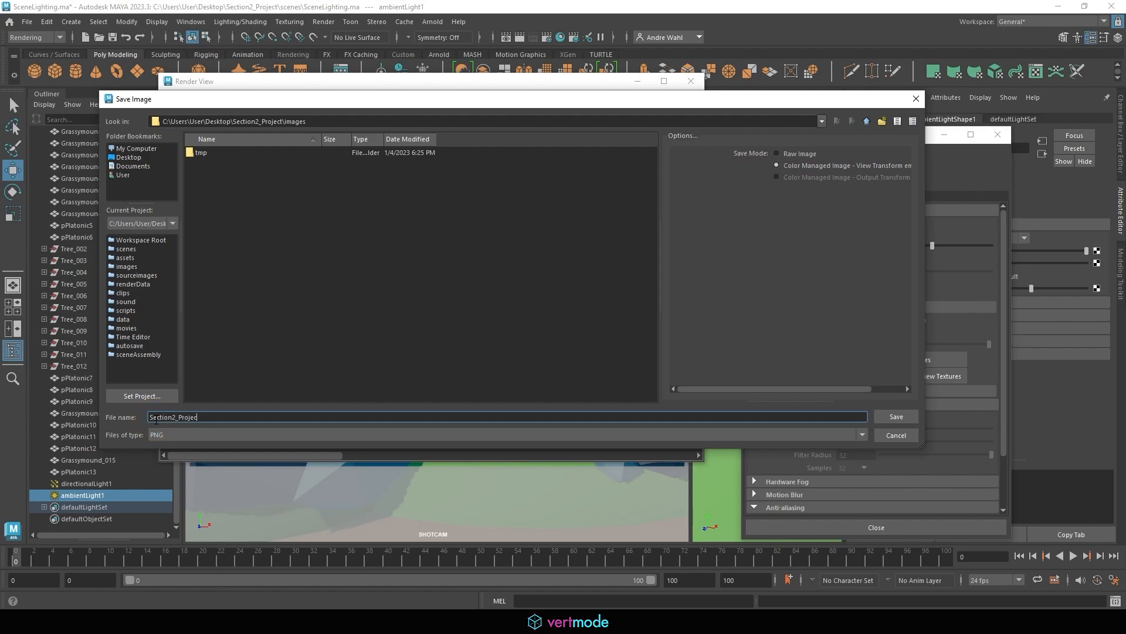
pyautogui.click(908, 417)
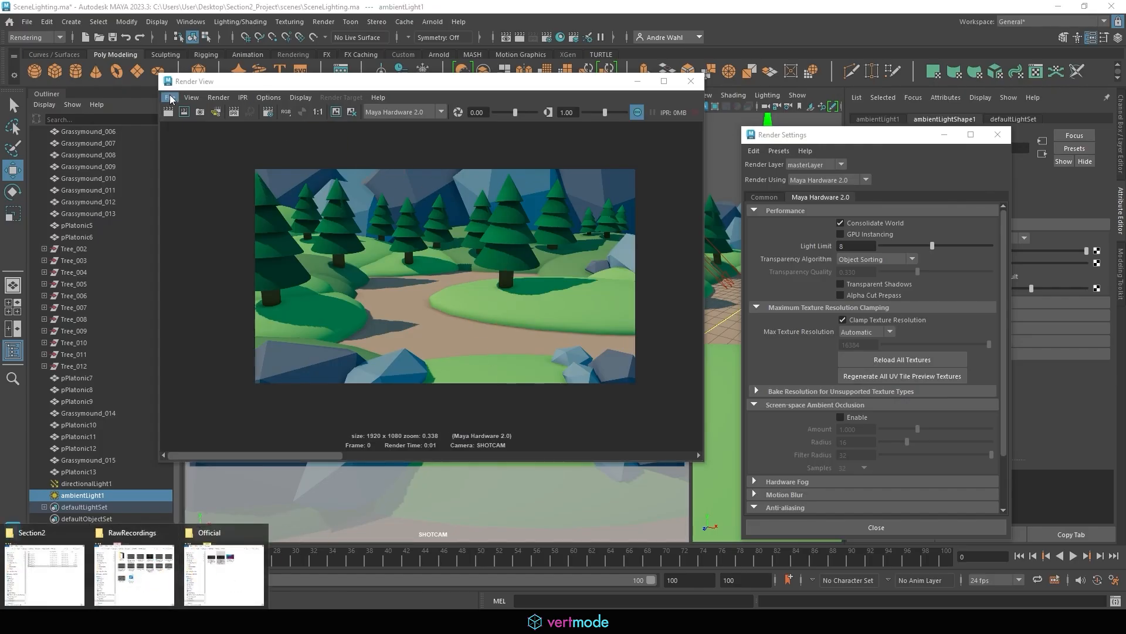
# Reopen the image save dialog, point out the project's images folder path, and close the dialog without saving
pyautogui.click(171, 99)
pyautogui.click(189, 130)
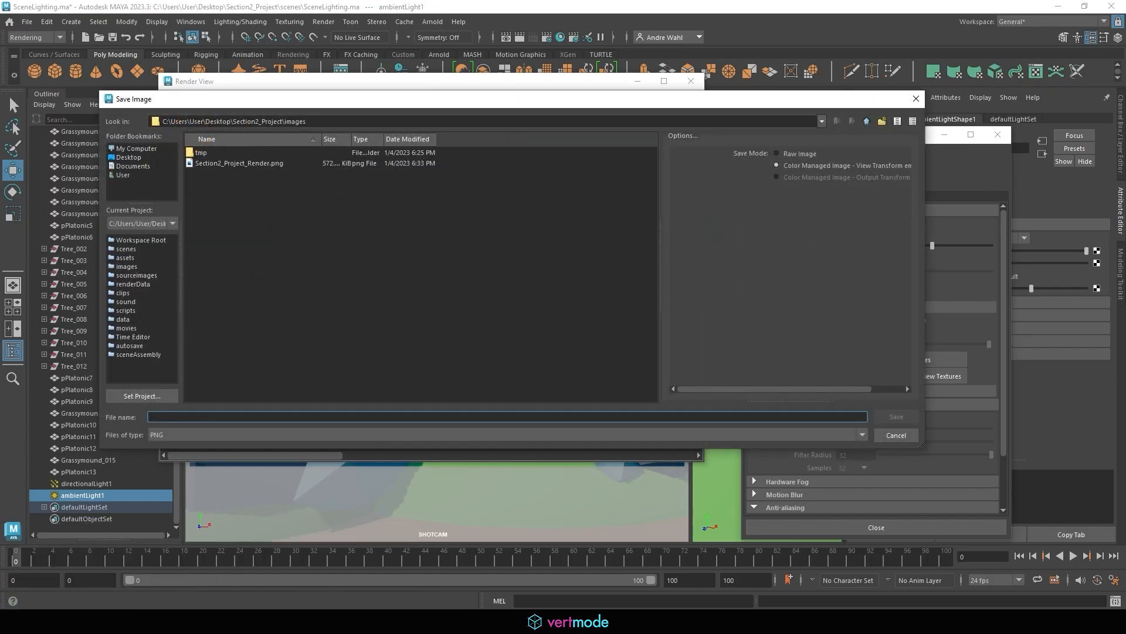
pyautogui.moveTo(281, 120)
pyautogui.mouseDown()
pyautogui.moveTo(309, 140)
pyautogui.moveTo(275, 138)
pyautogui.mouseUp()
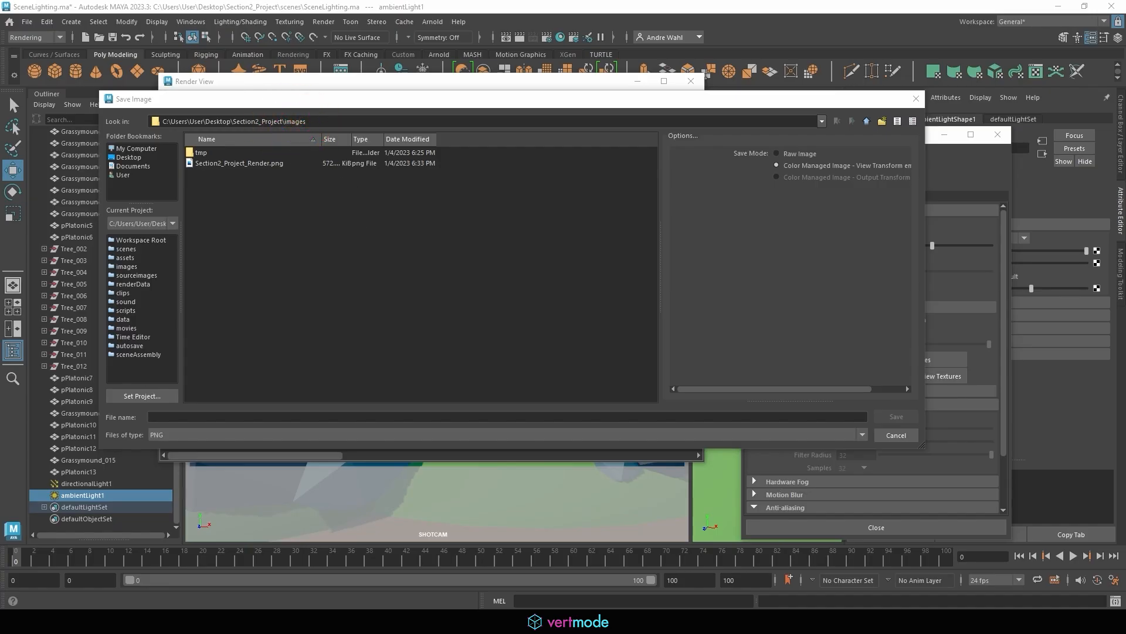
pyautogui.click(916, 99)
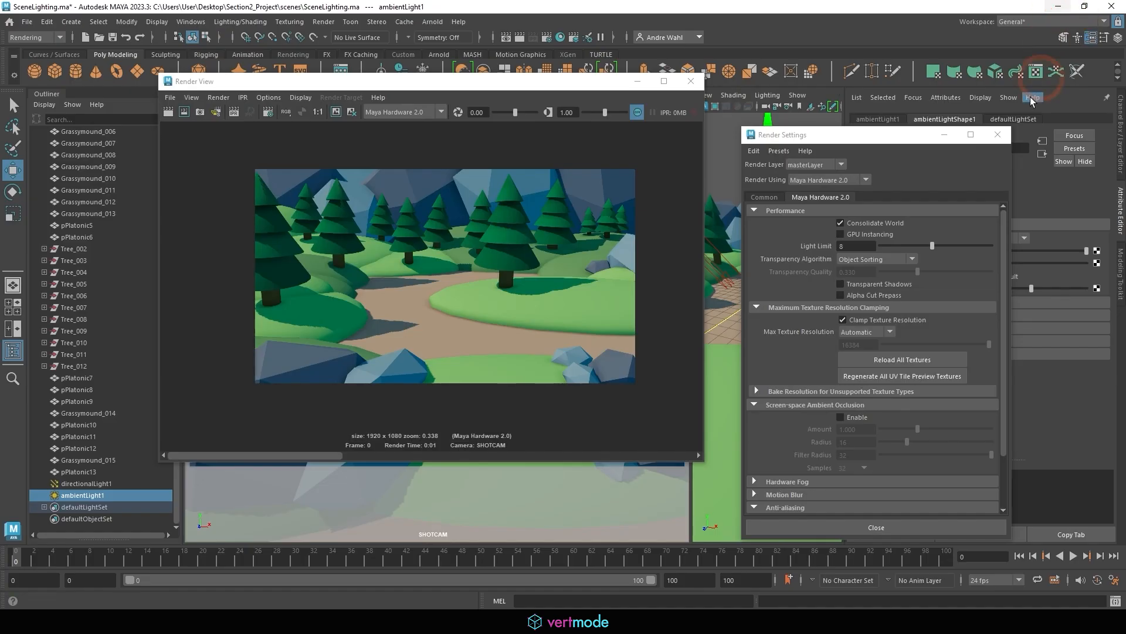
# Open Section2_Project_Render.png from the Section2_Project images folder on the desktop and examine the shading around the large tree's trunk
pyautogui.click(997, 134)
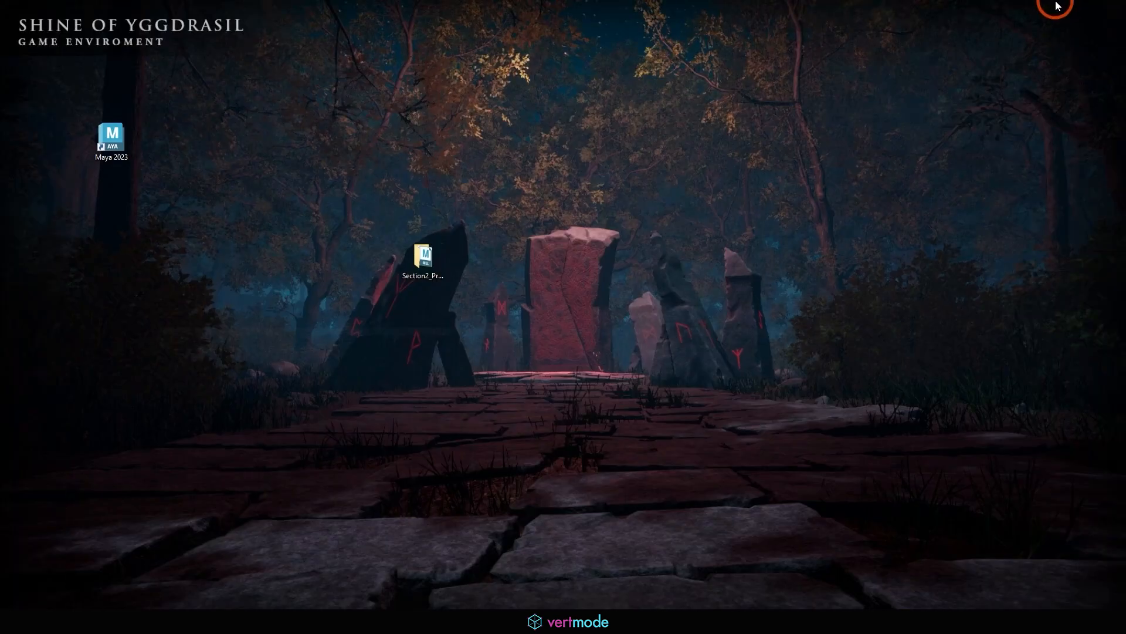
pyautogui.click(340, 322)
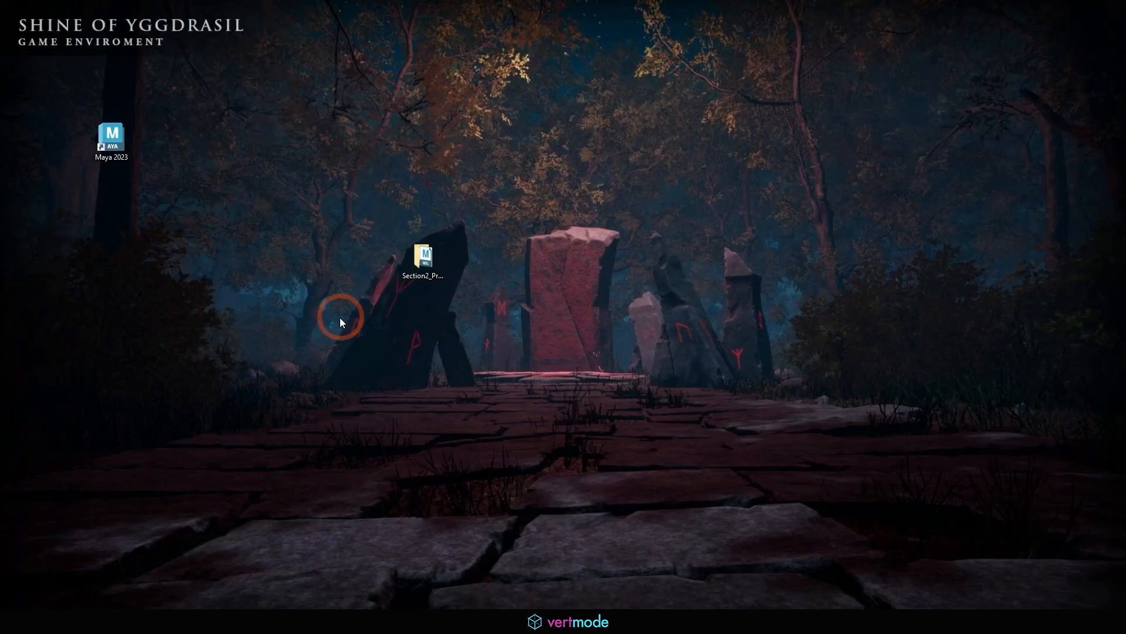
pyautogui.doubleClick(423, 256)
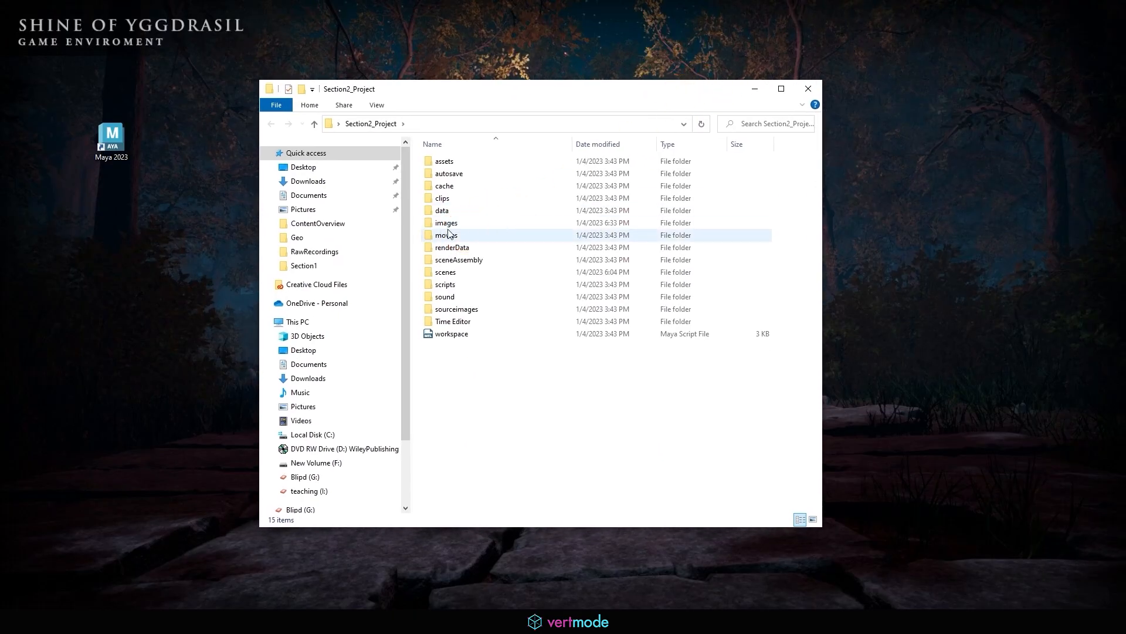
pyautogui.doubleClick(447, 230)
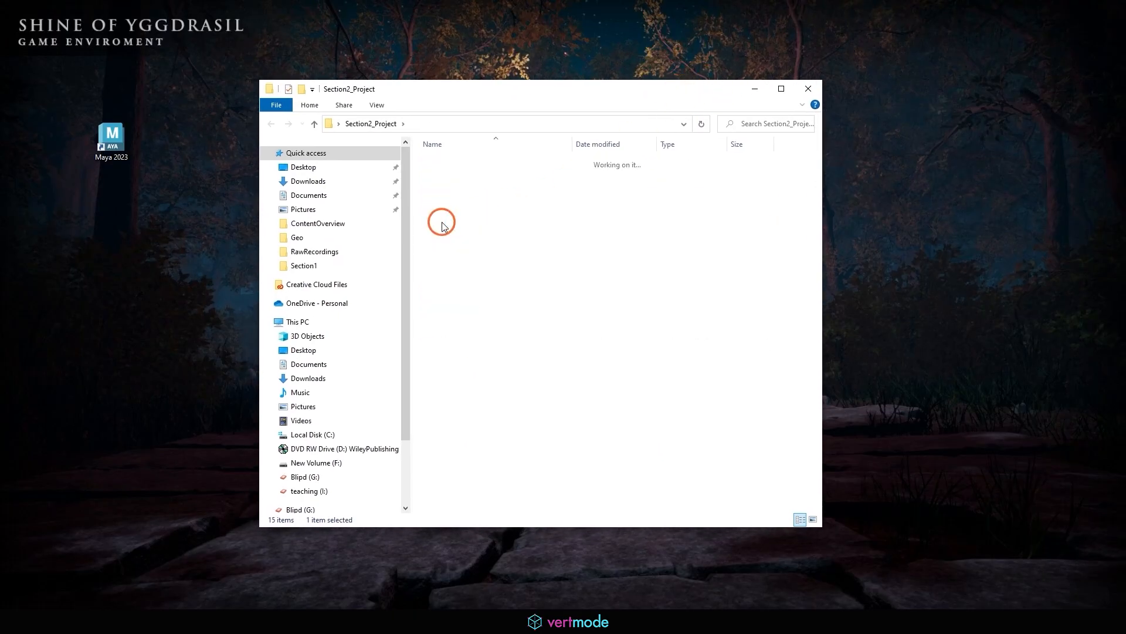
pyautogui.doubleClick(516, 179)
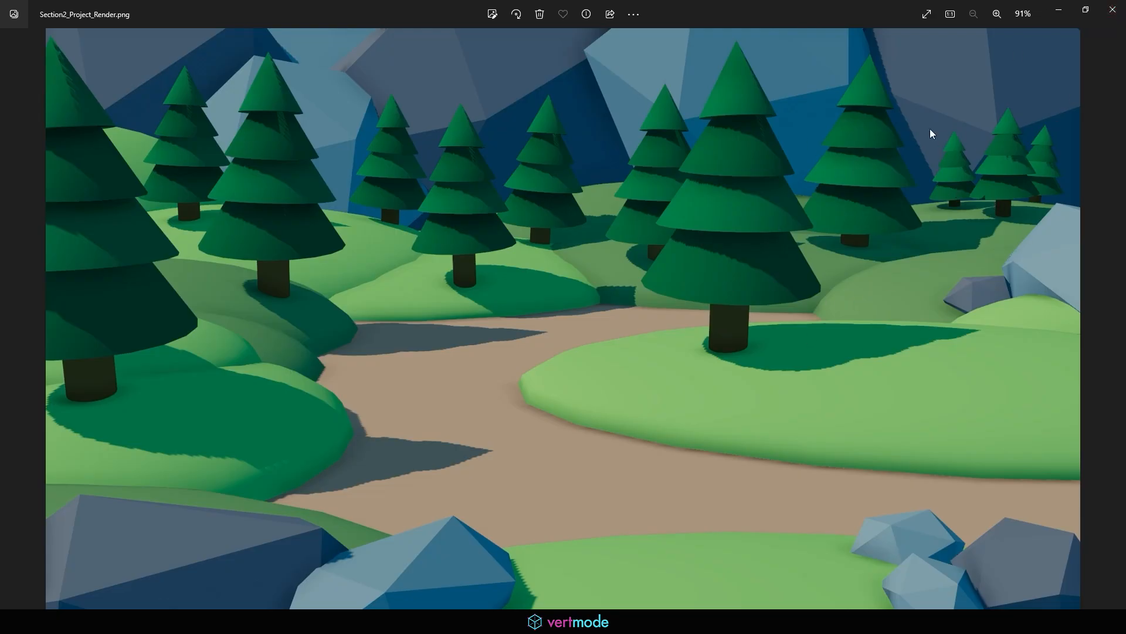
pyautogui.scroll(5, 741, 329)
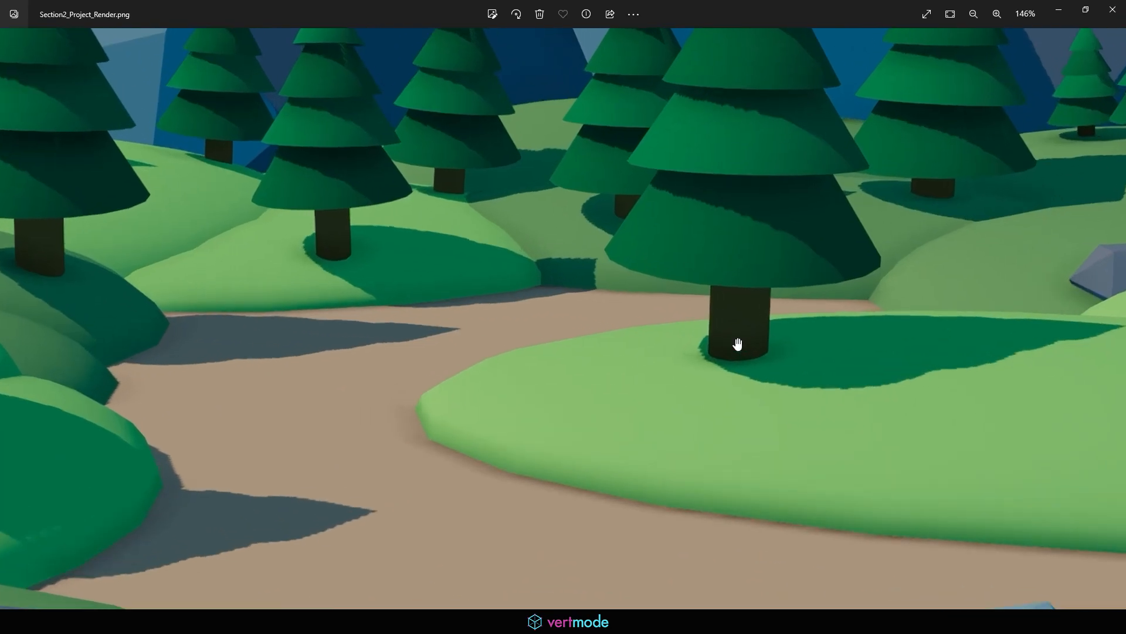
pyautogui.moveTo(739, 410); pyautogui.dragTo(741, 366)
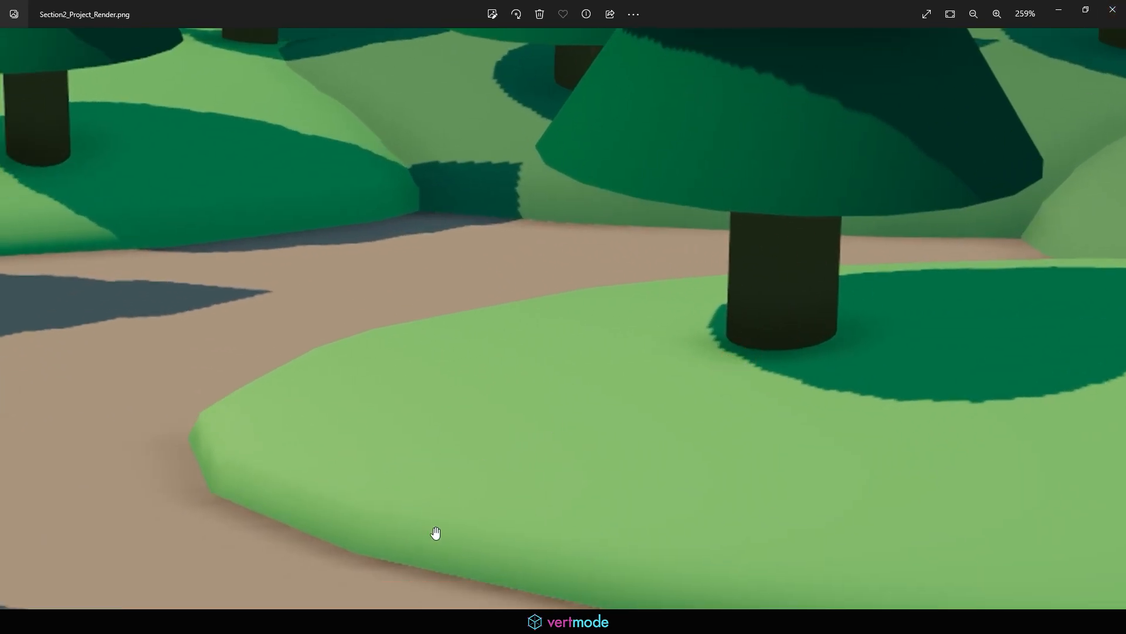
# Switch back to Maya, reopen the render settings, and re-render the current frame with Screen-space Ambient Occlusion disabled
pyautogui.click(296, 617)
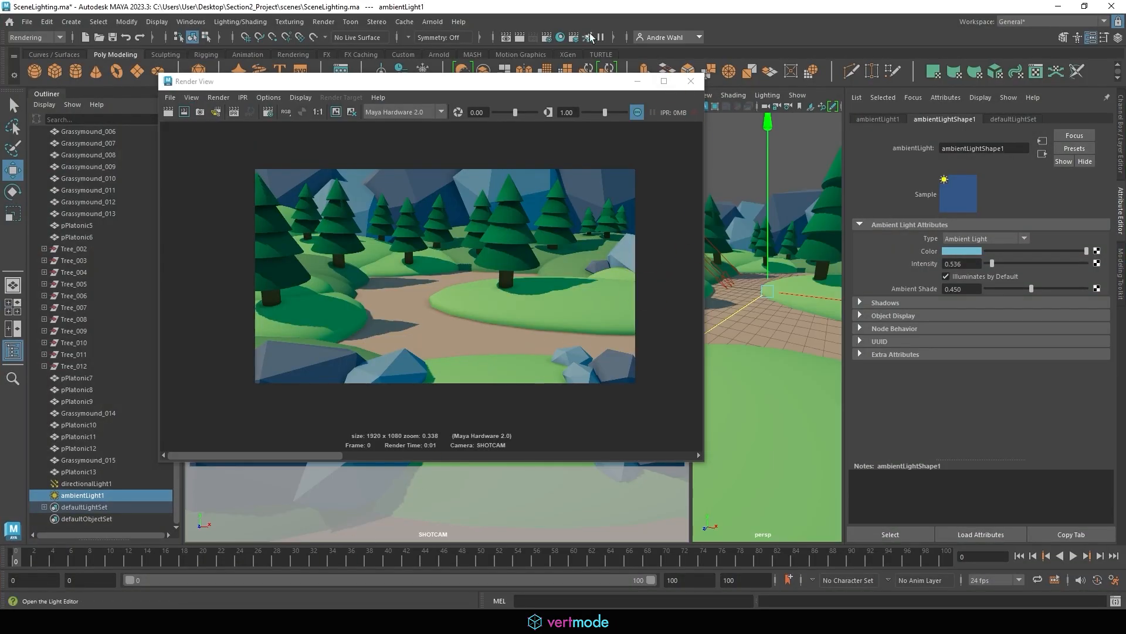
pyautogui.click(547, 39)
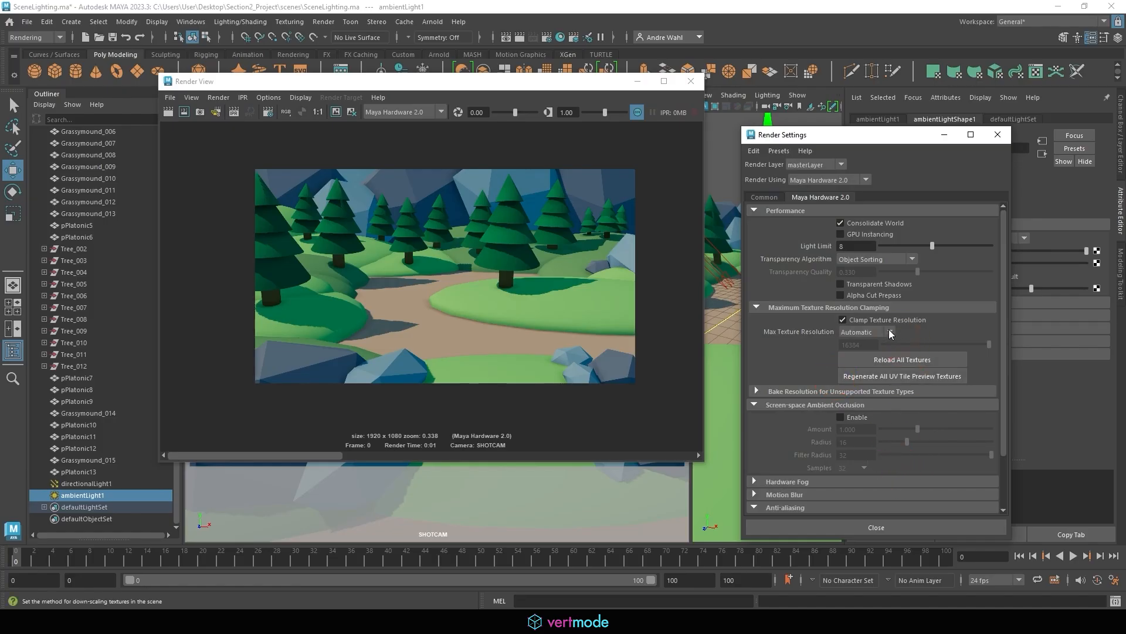
pyautogui.scroll(-2, 872, 339)
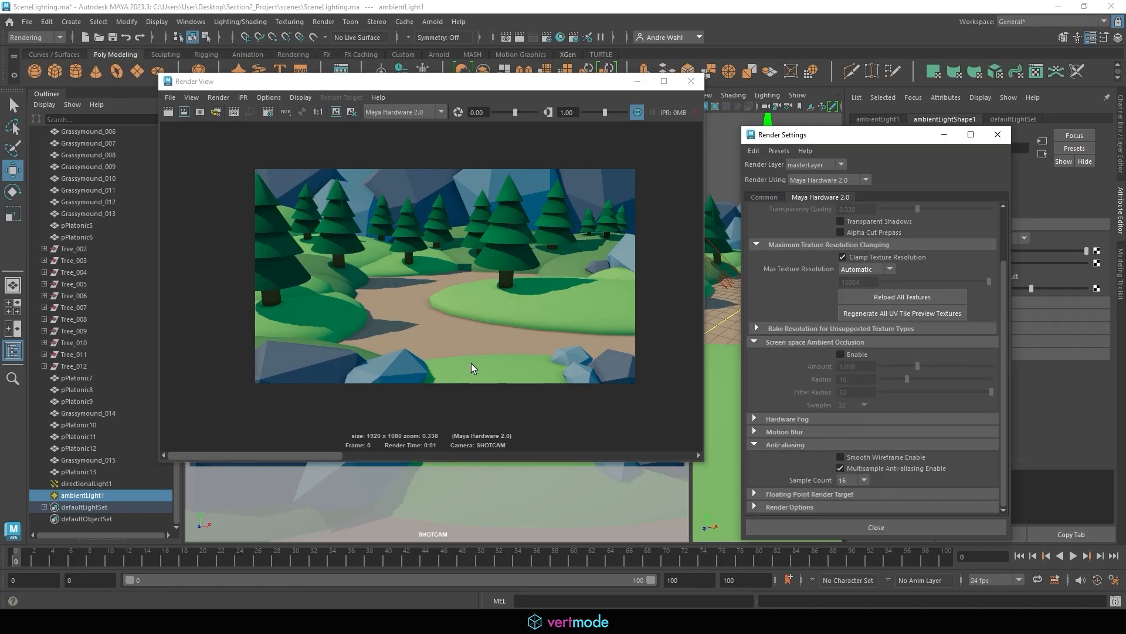
pyautogui.scroll(3, 501, 327)
pyautogui.click(168, 112)
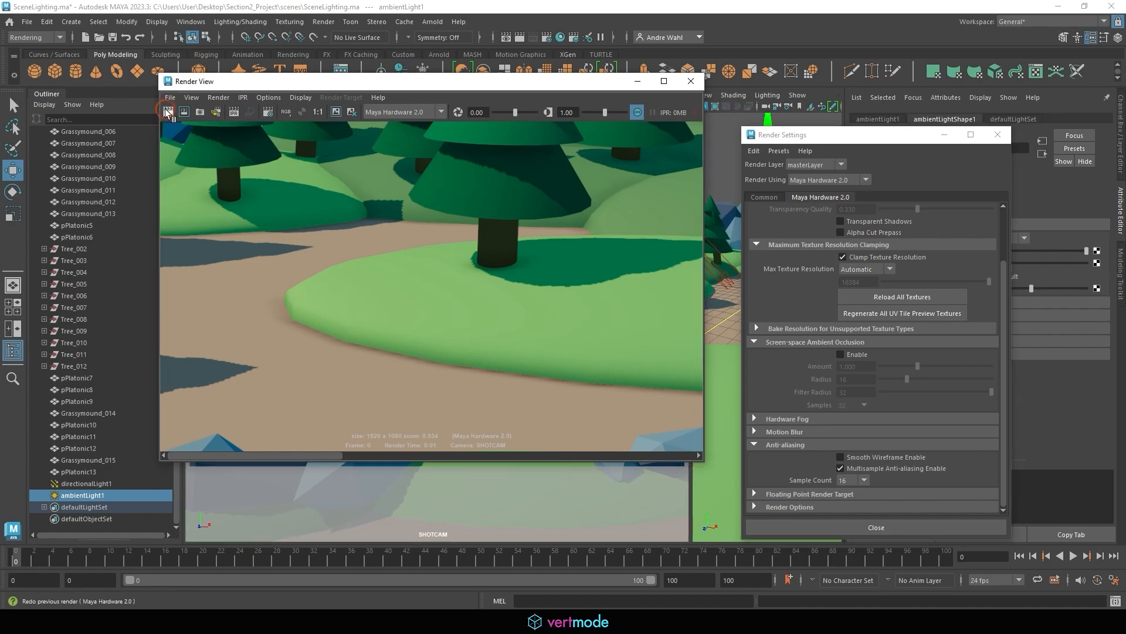
pyautogui.scroll(3, 516, 271)
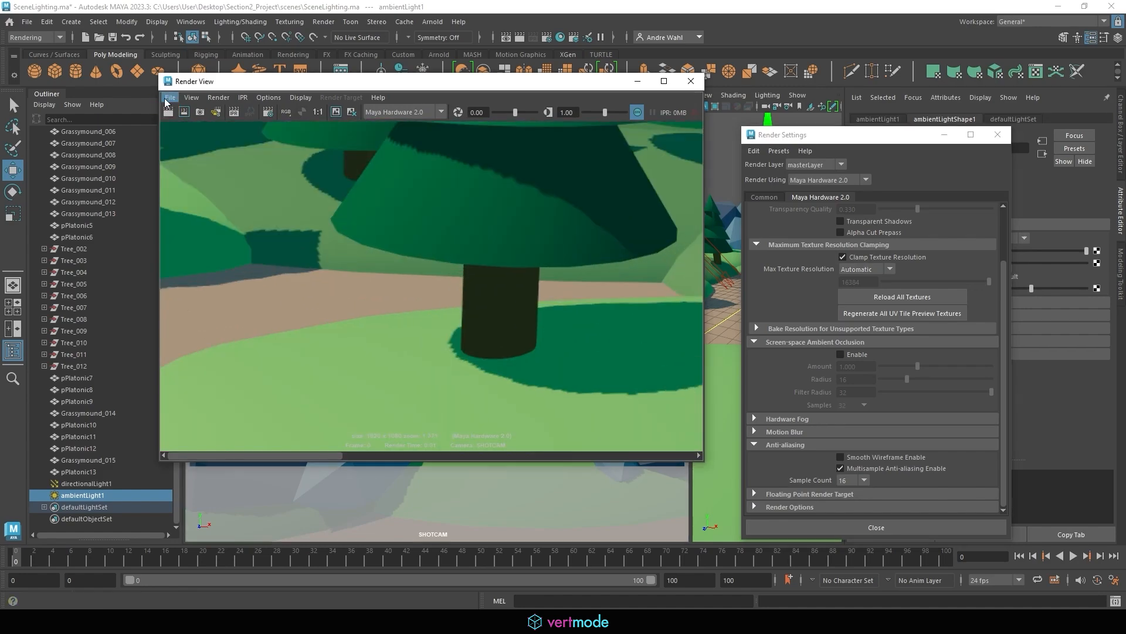
# Save the new render over Section2_Project_Render.png in the project's images folder
pyautogui.click(170, 97)
pyautogui.click(188, 130)
pyautogui.click(220, 163)
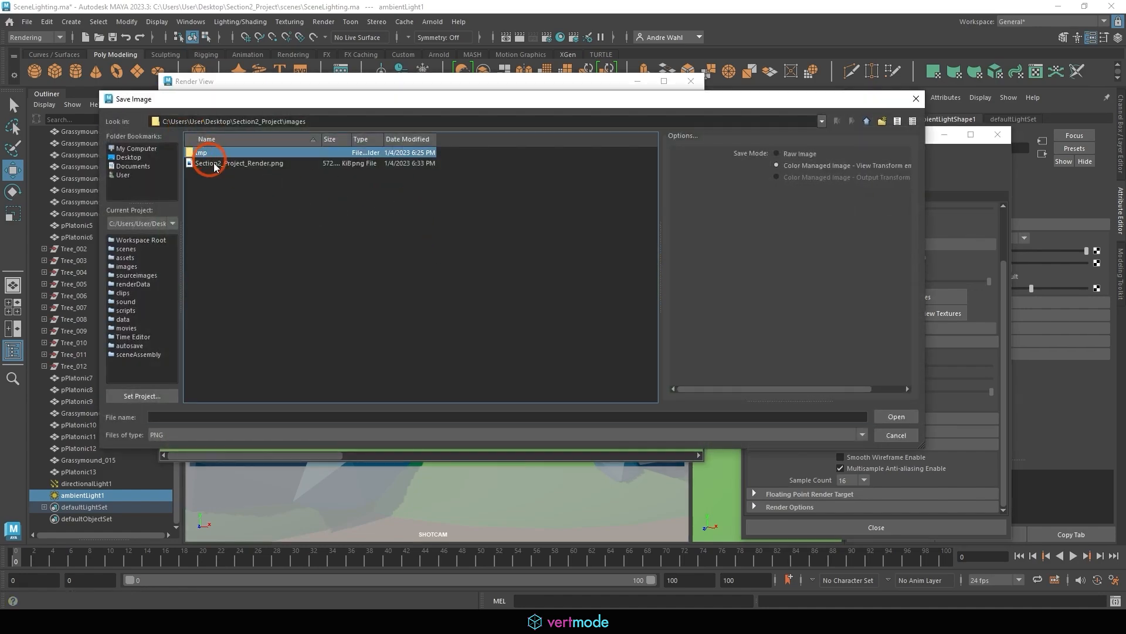
pyautogui.click(892, 417)
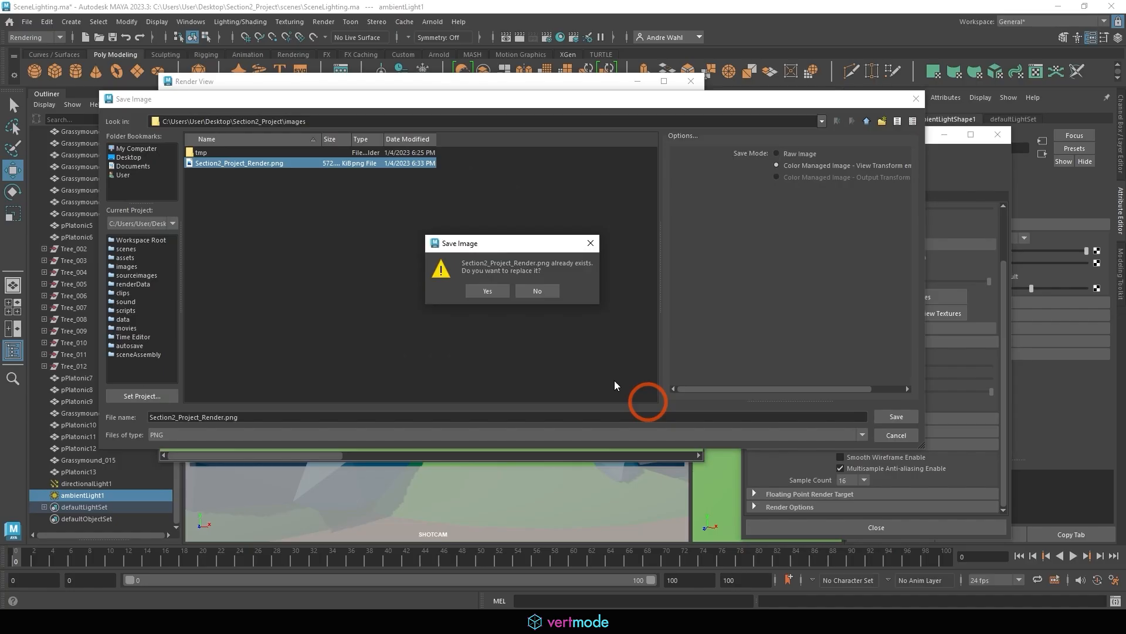
pyautogui.click(484, 293)
# View the overwritten Section2_Project_Render image from the images folder and close the viewer
pyautogui.click(222, 558)
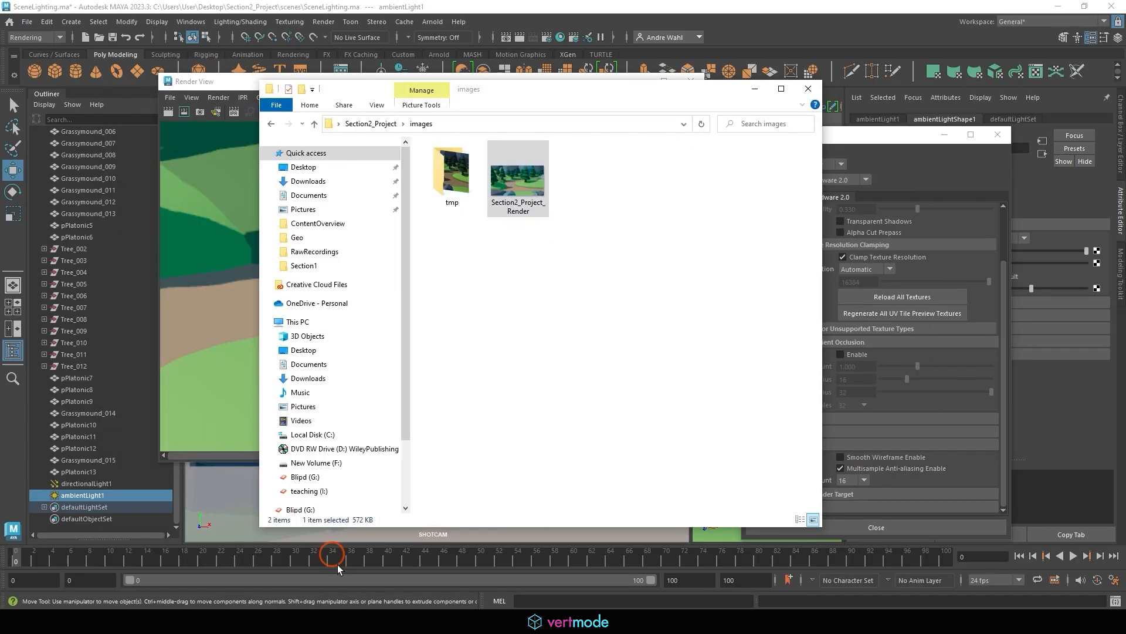
pyautogui.click(521, 184)
pyautogui.click(521, 183)
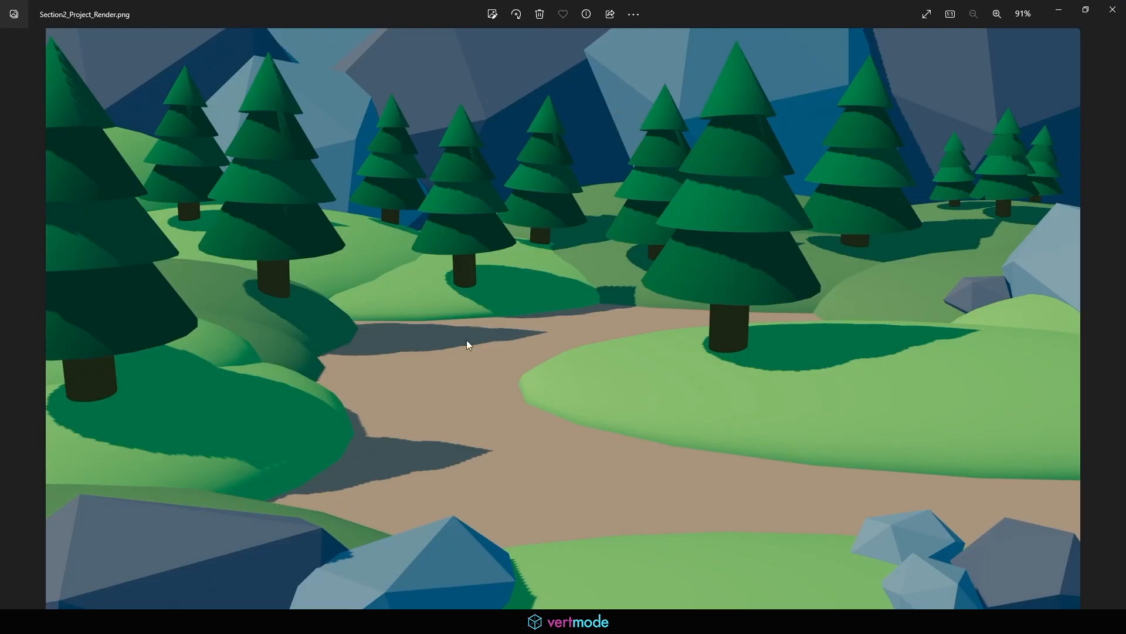
pyautogui.click(1112, 9)
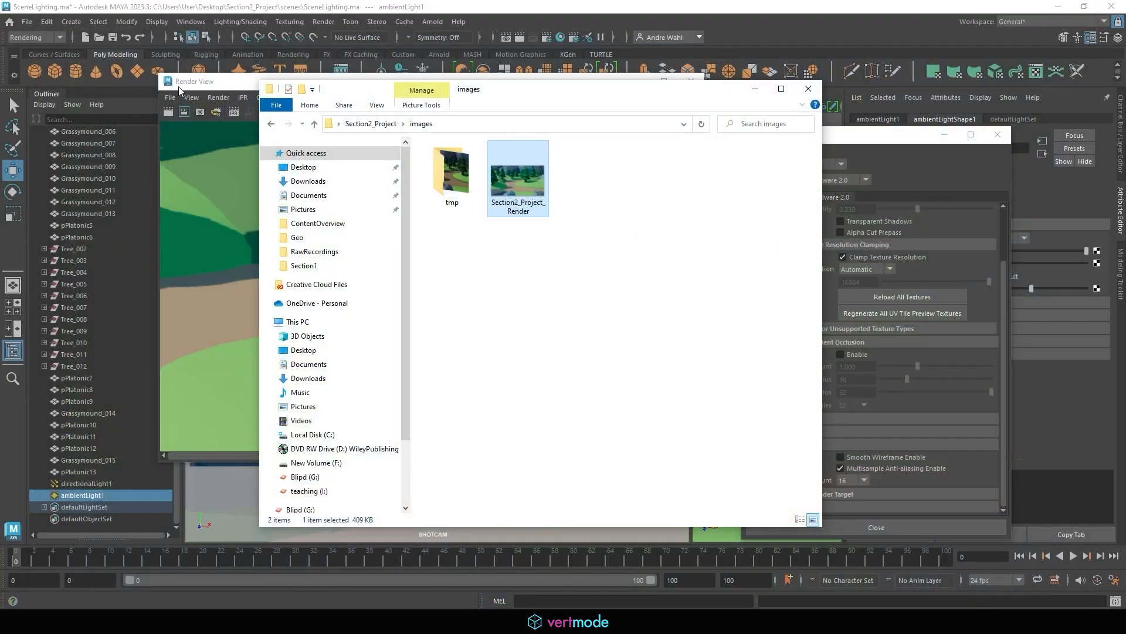
# Save the render from Maya's Render View as a PNG named Raw using the Raw Image save mode
pyautogui.click(218, 83)
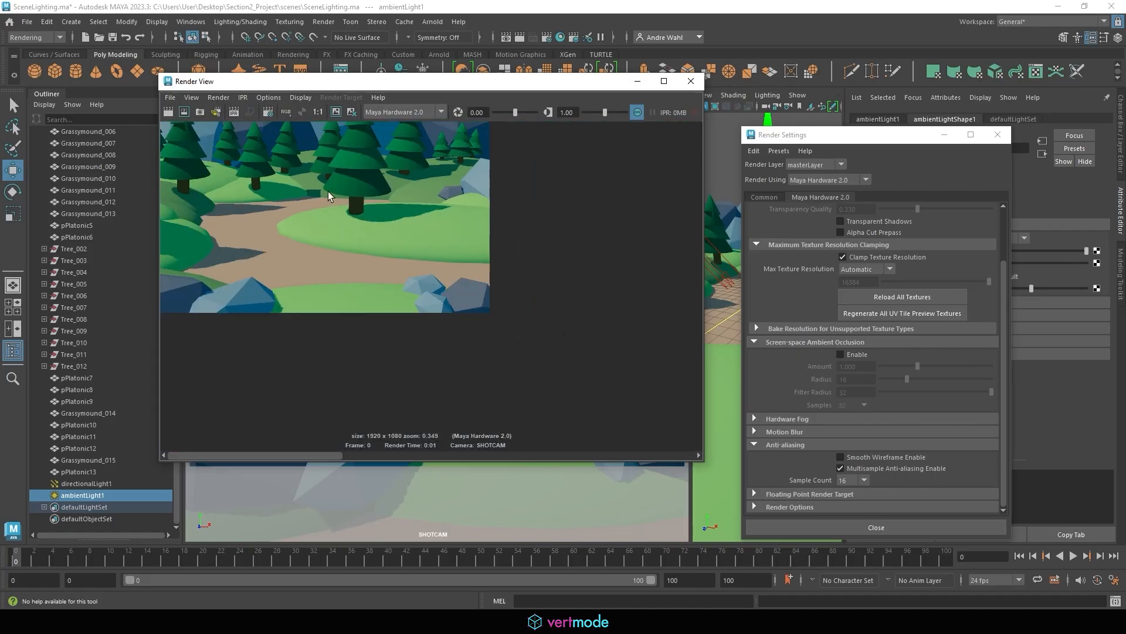
pyautogui.click(170, 98)
pyautogui.click(198, 139)
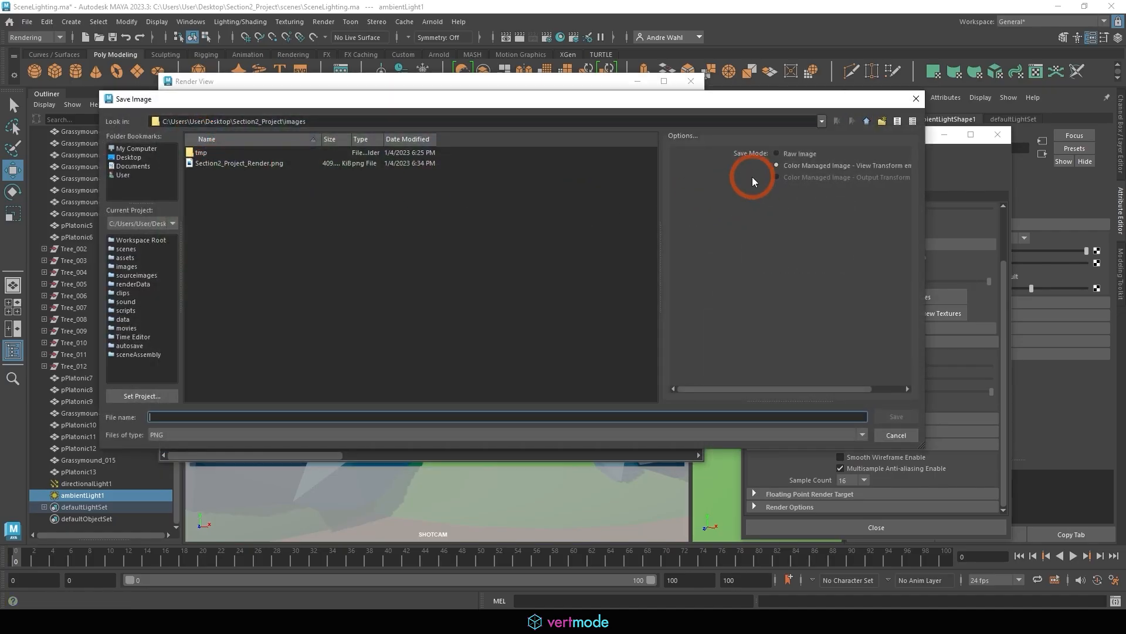
pyautogui.click(792, 155)
pyautogui.write('Test')
pyautogui.click(899, 419)
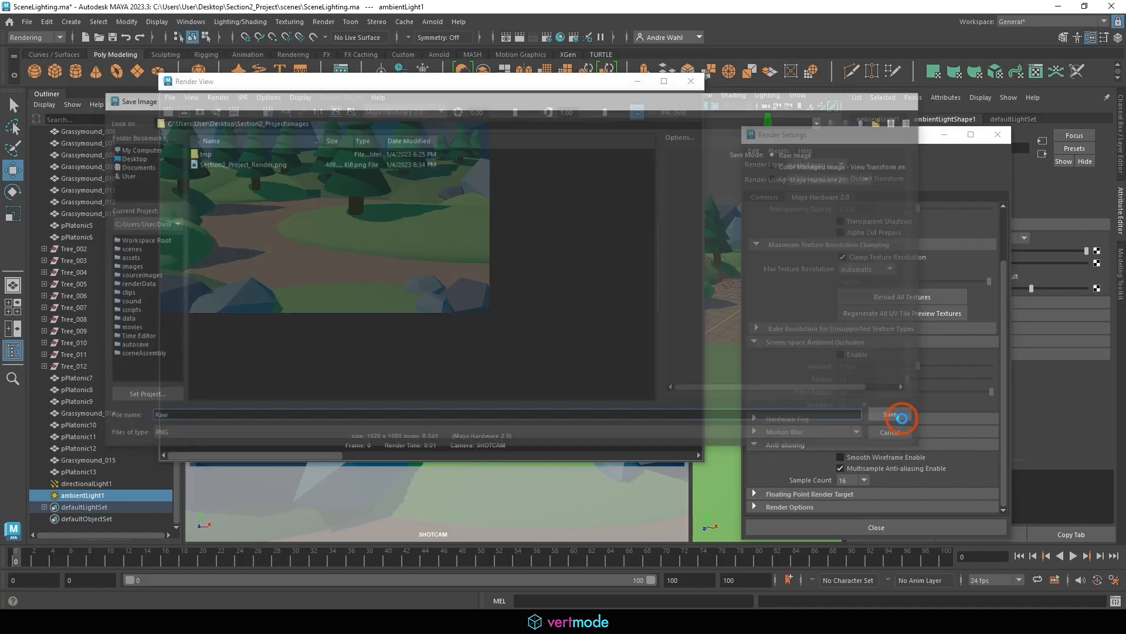
# Minimize Maya and view the saved Raw image from the project's images folder
pyautogui.click(106, 621)
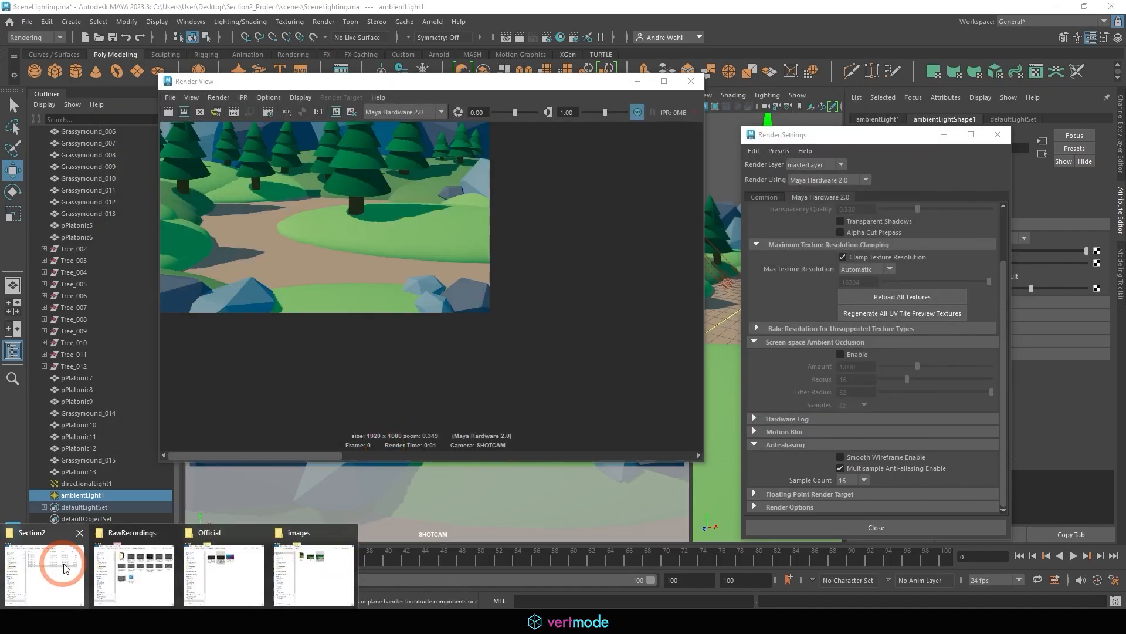
pyautogui.moveTo(62, 567)
pyautogui.click(1060, 7)
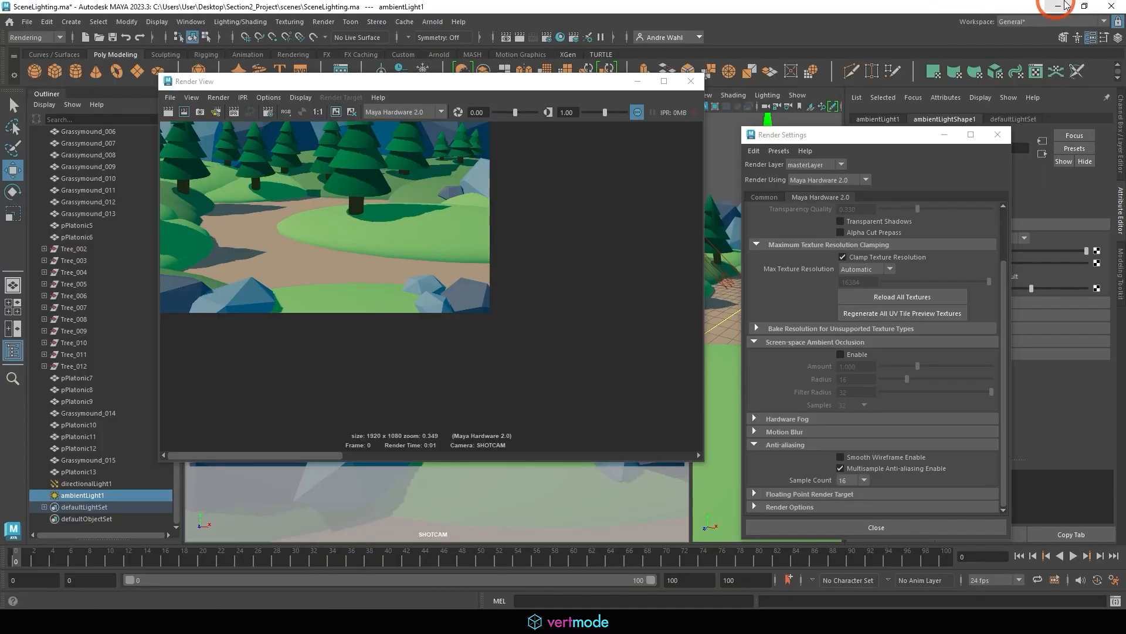
pyautogui.doubleClick(505, 184)
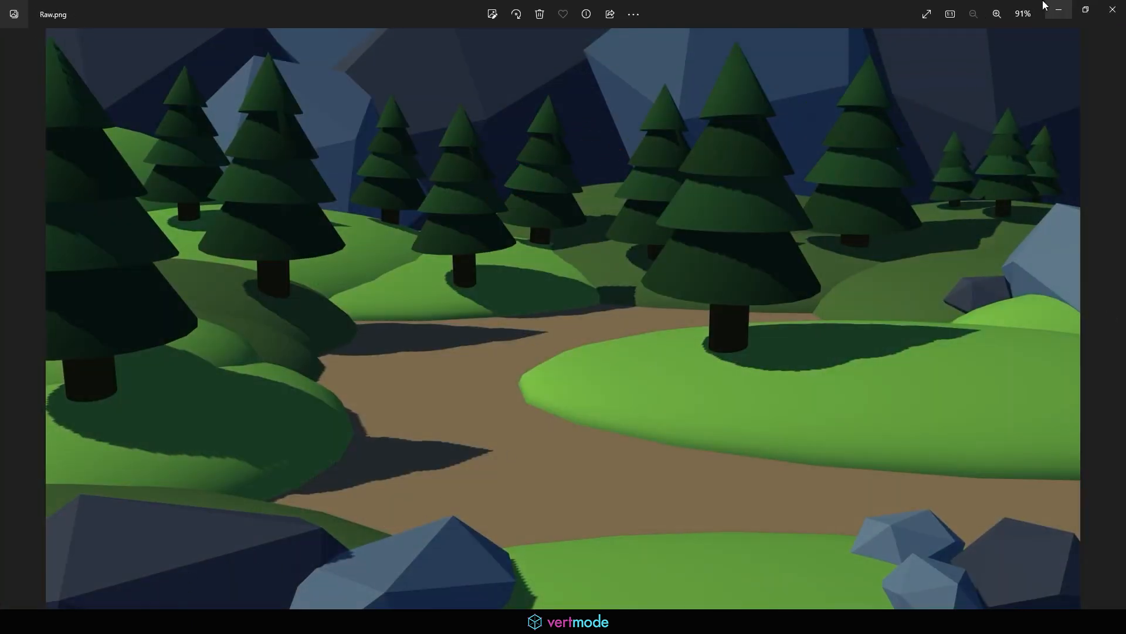
# Compare Raw.png and Section2_Project_Render.png in reduced viewer windows placed side by side, and close both viewers
pyautogui.click(1086, 9)
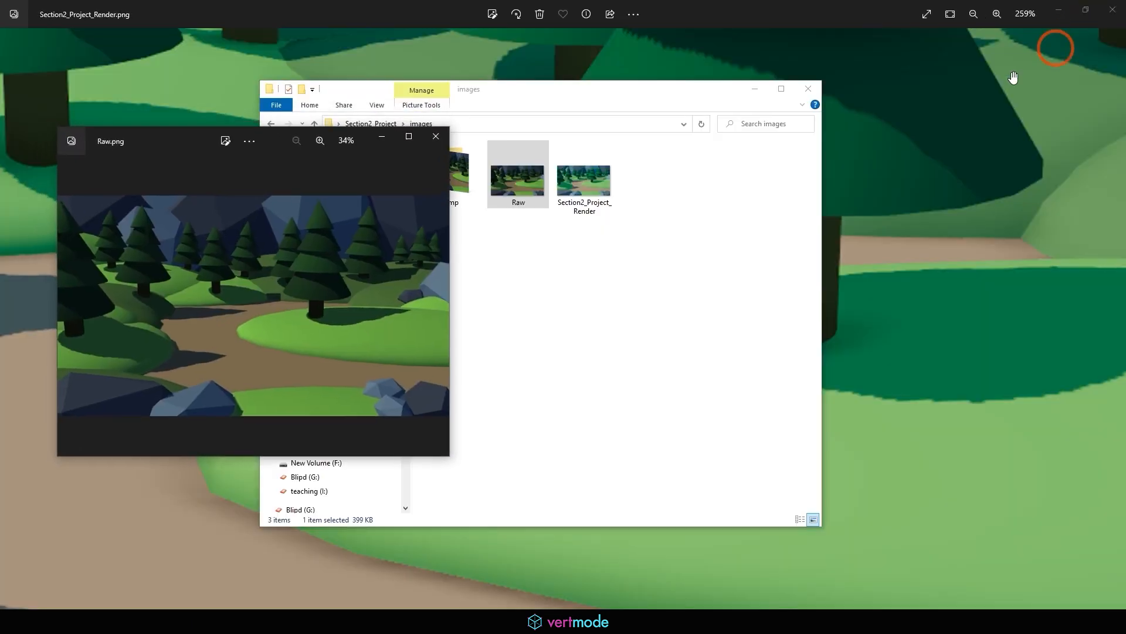
pyautogui.click(1086, 9)
pyautogui.click(260, 156)
pyautogui.moveTo(263, 141); pyautogui.dragTo(794, 141)
pyautogui.scroll(-5, 780, 244)
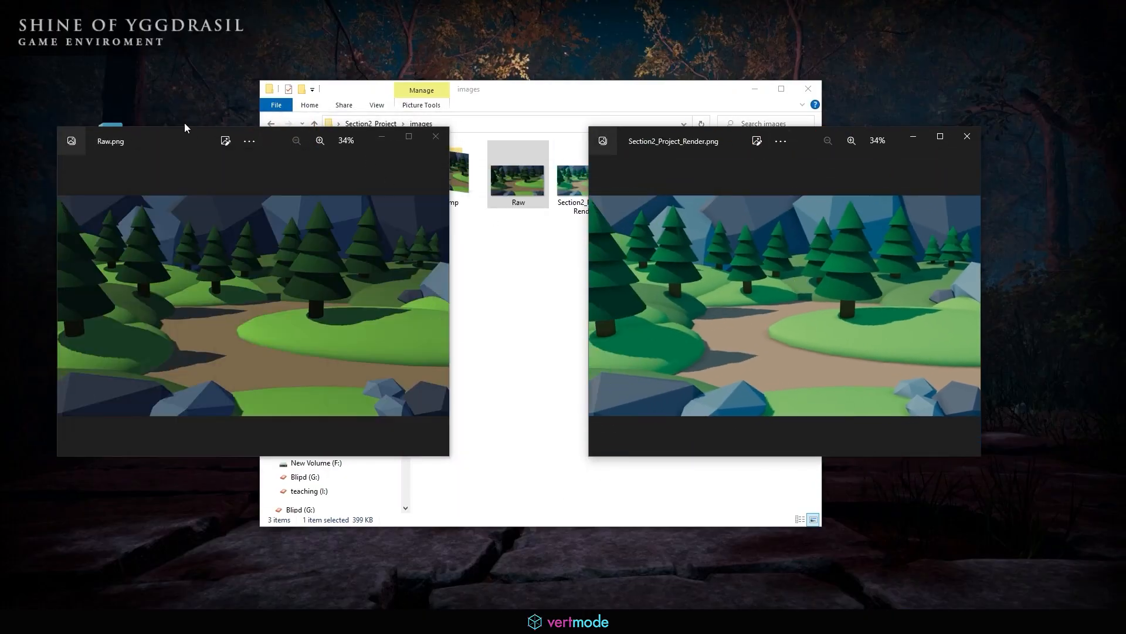
pyautogui.moveTo(185, 130); pyautogui.dragTo(289, 132)
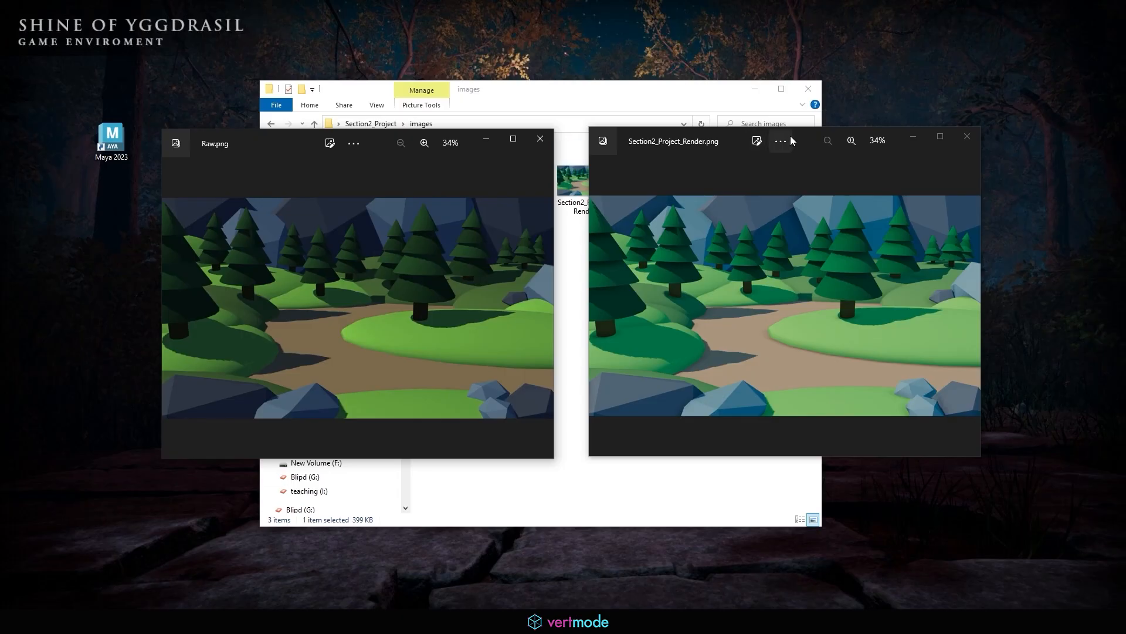
pyautogui.moveTo(804, 143)
pyautogui.mouseDown()
pyautogui.moveTo(793, 129)
pyautogui.moveTo(795, 141)
pyautogui.mouseUp()
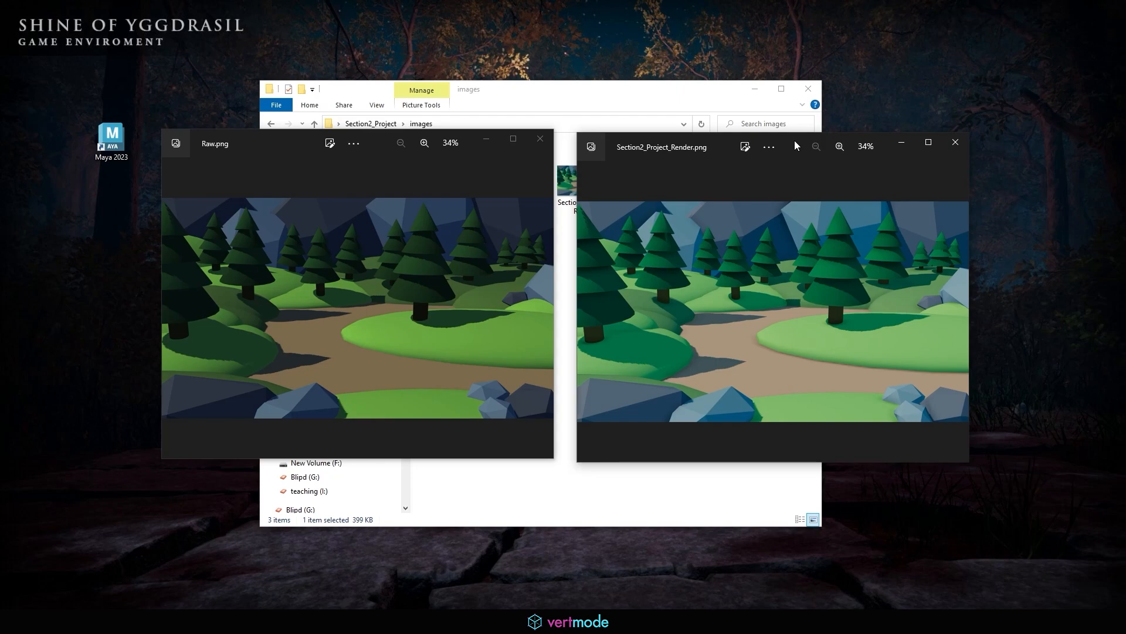
pyautogui.click(956, 142)
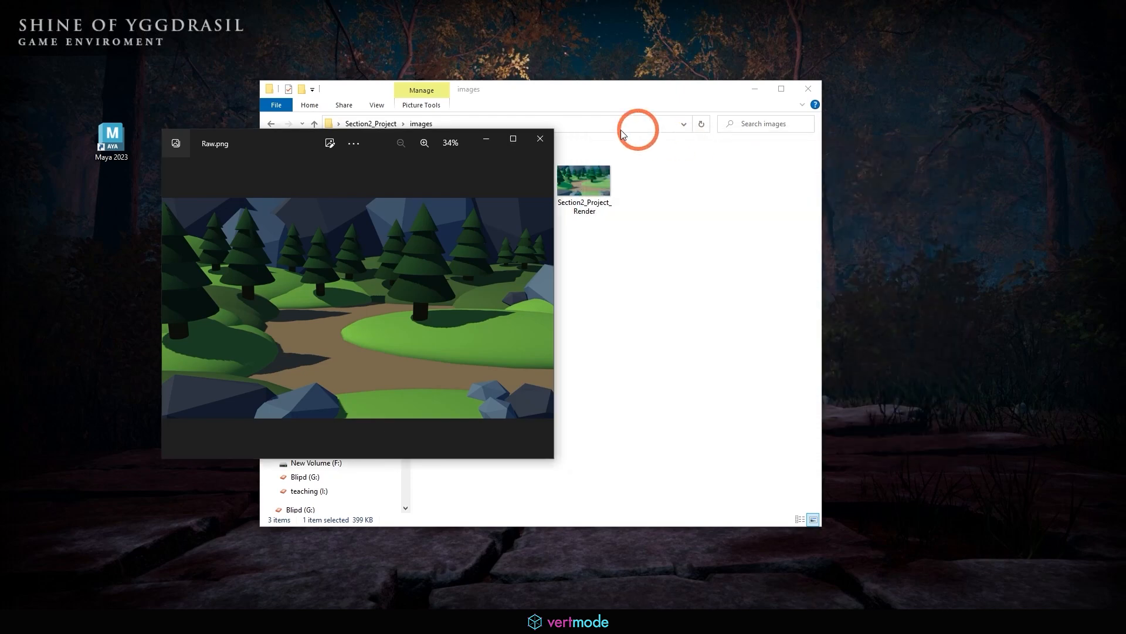
pyautogui.click(539, 140)
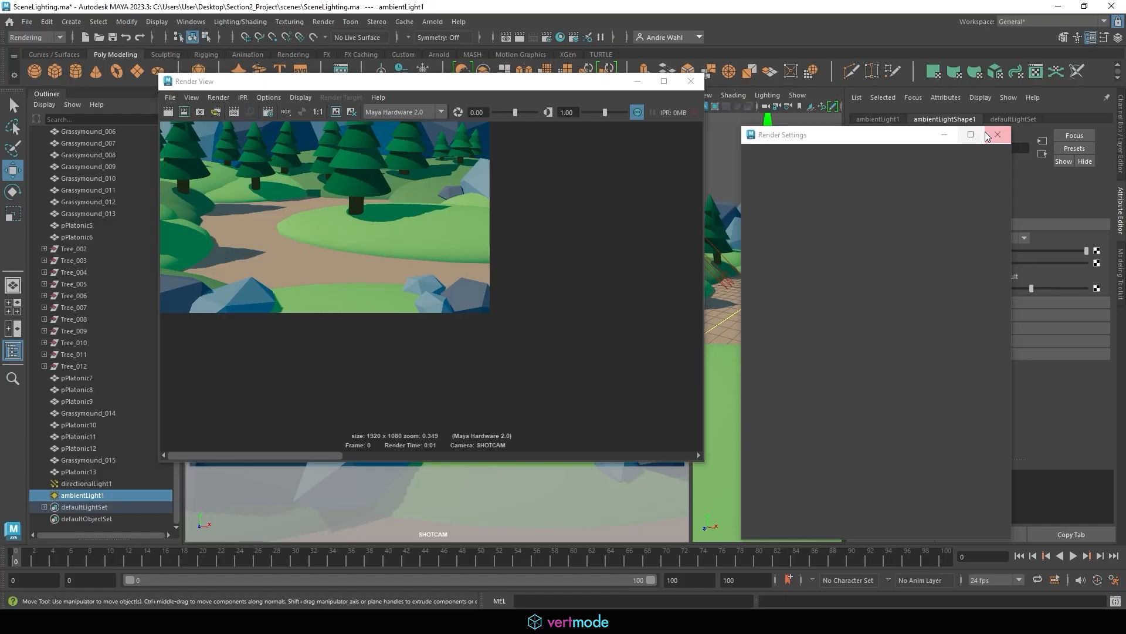
# Back in Maya, close the Render Settings and Render View windows and save the SceneLighting scene
pyautogui.click(978, 135)
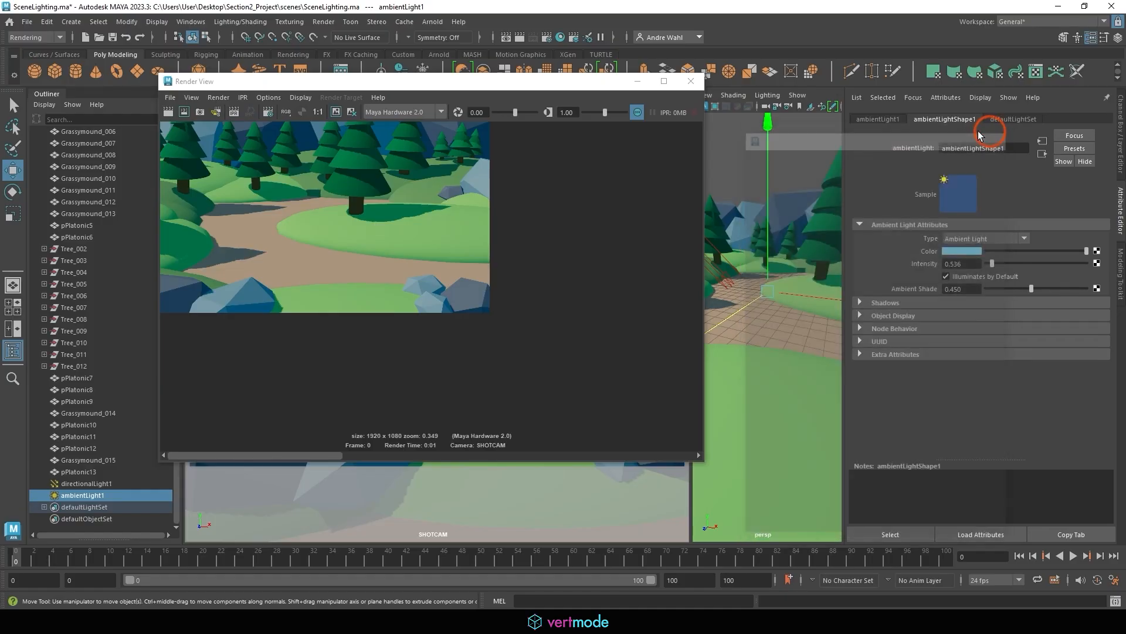
pyautogui.hotkey('ctrl', 's')
pyautogui.click(691, 81)
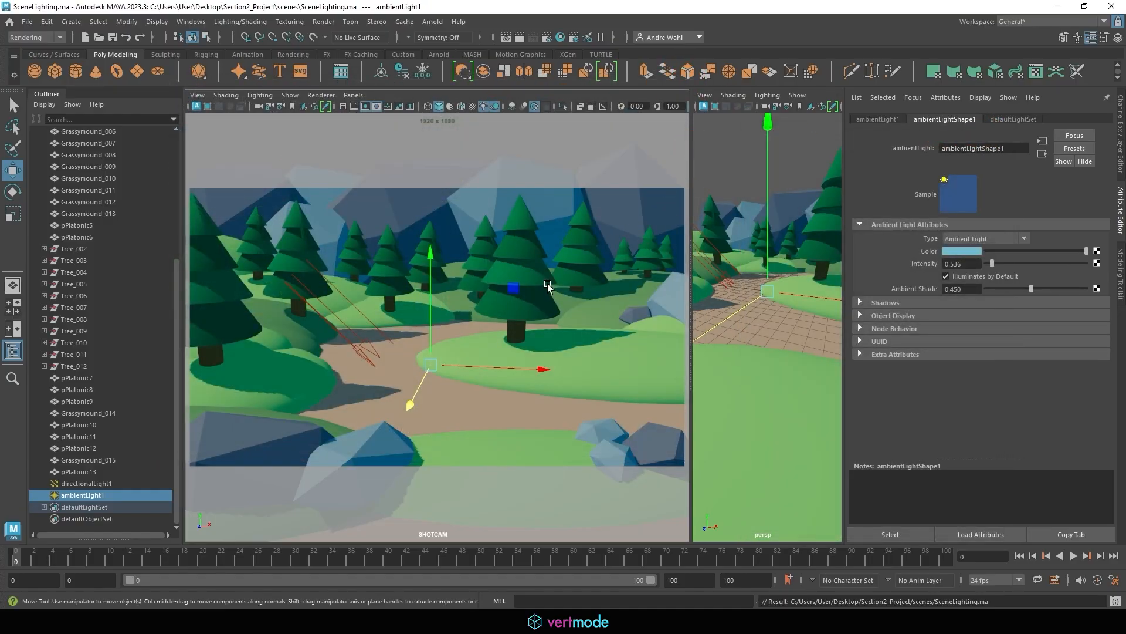